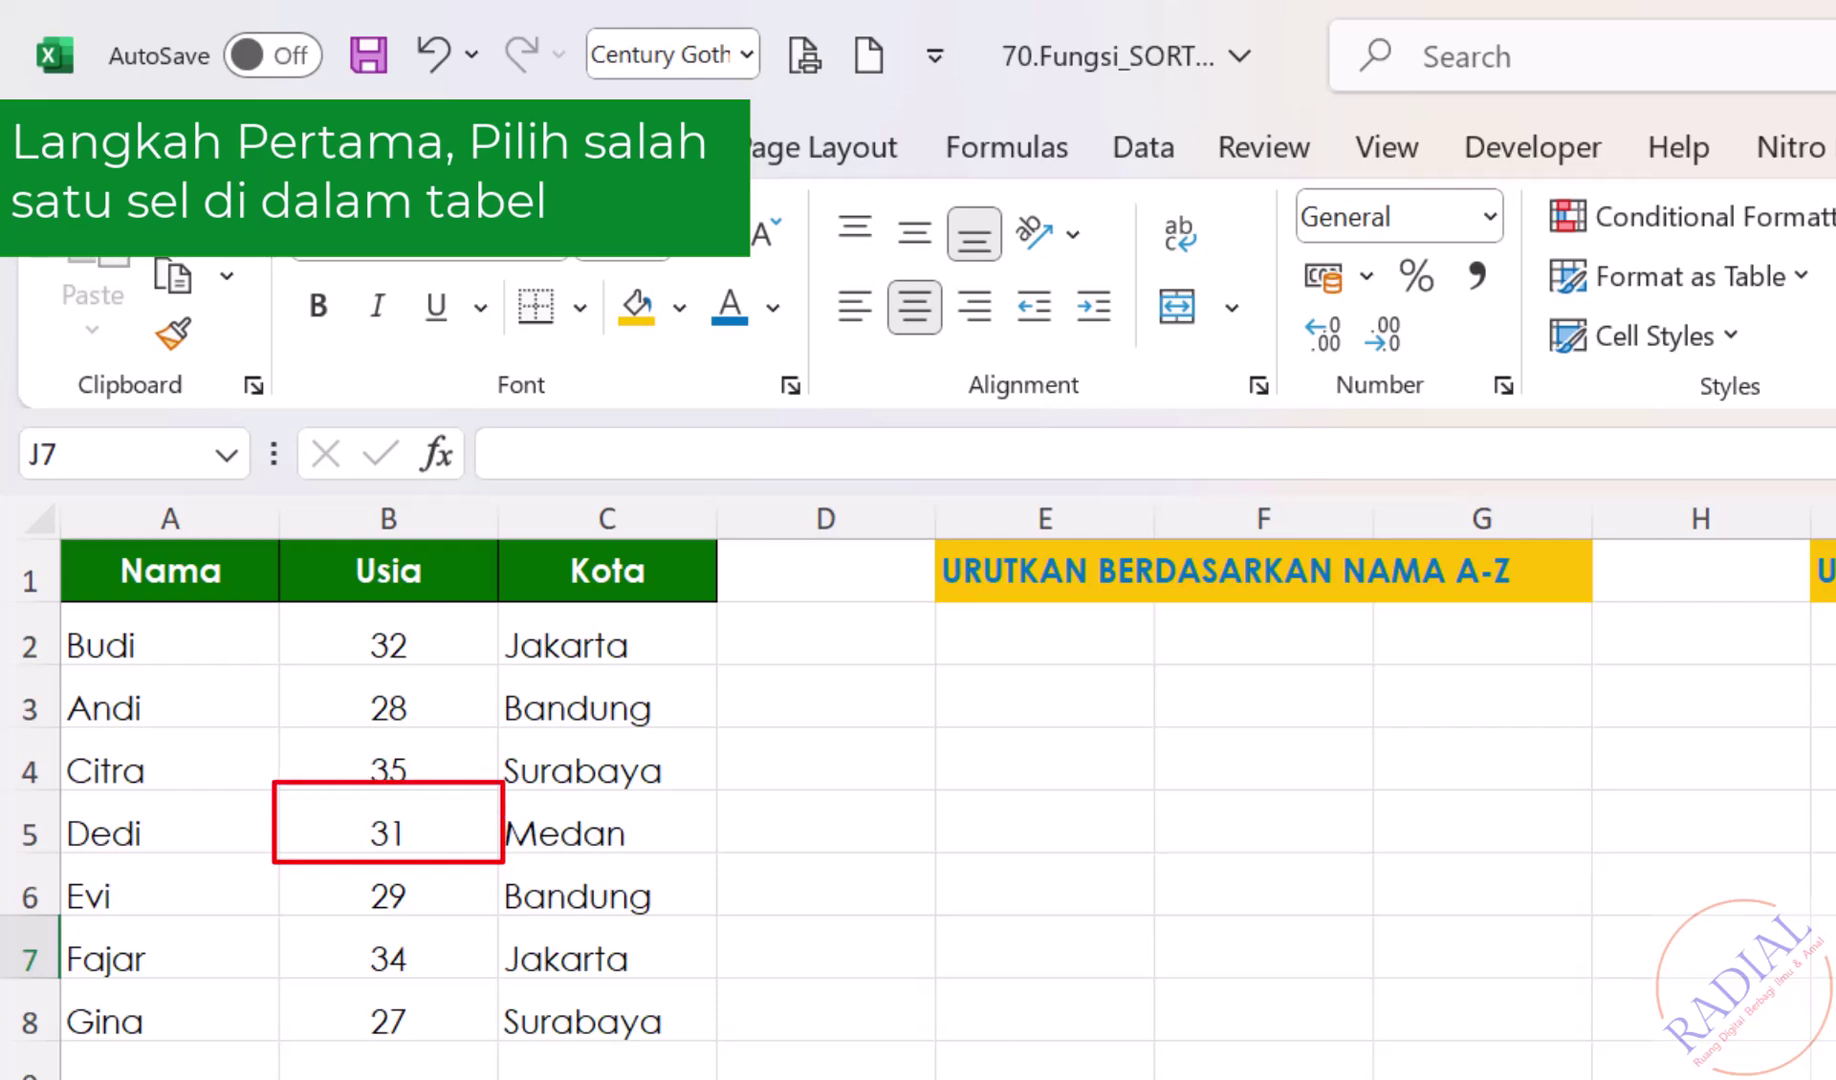
# Convert the data range A1:C8 into a table with headers.
pyautogui.click(381, 839)
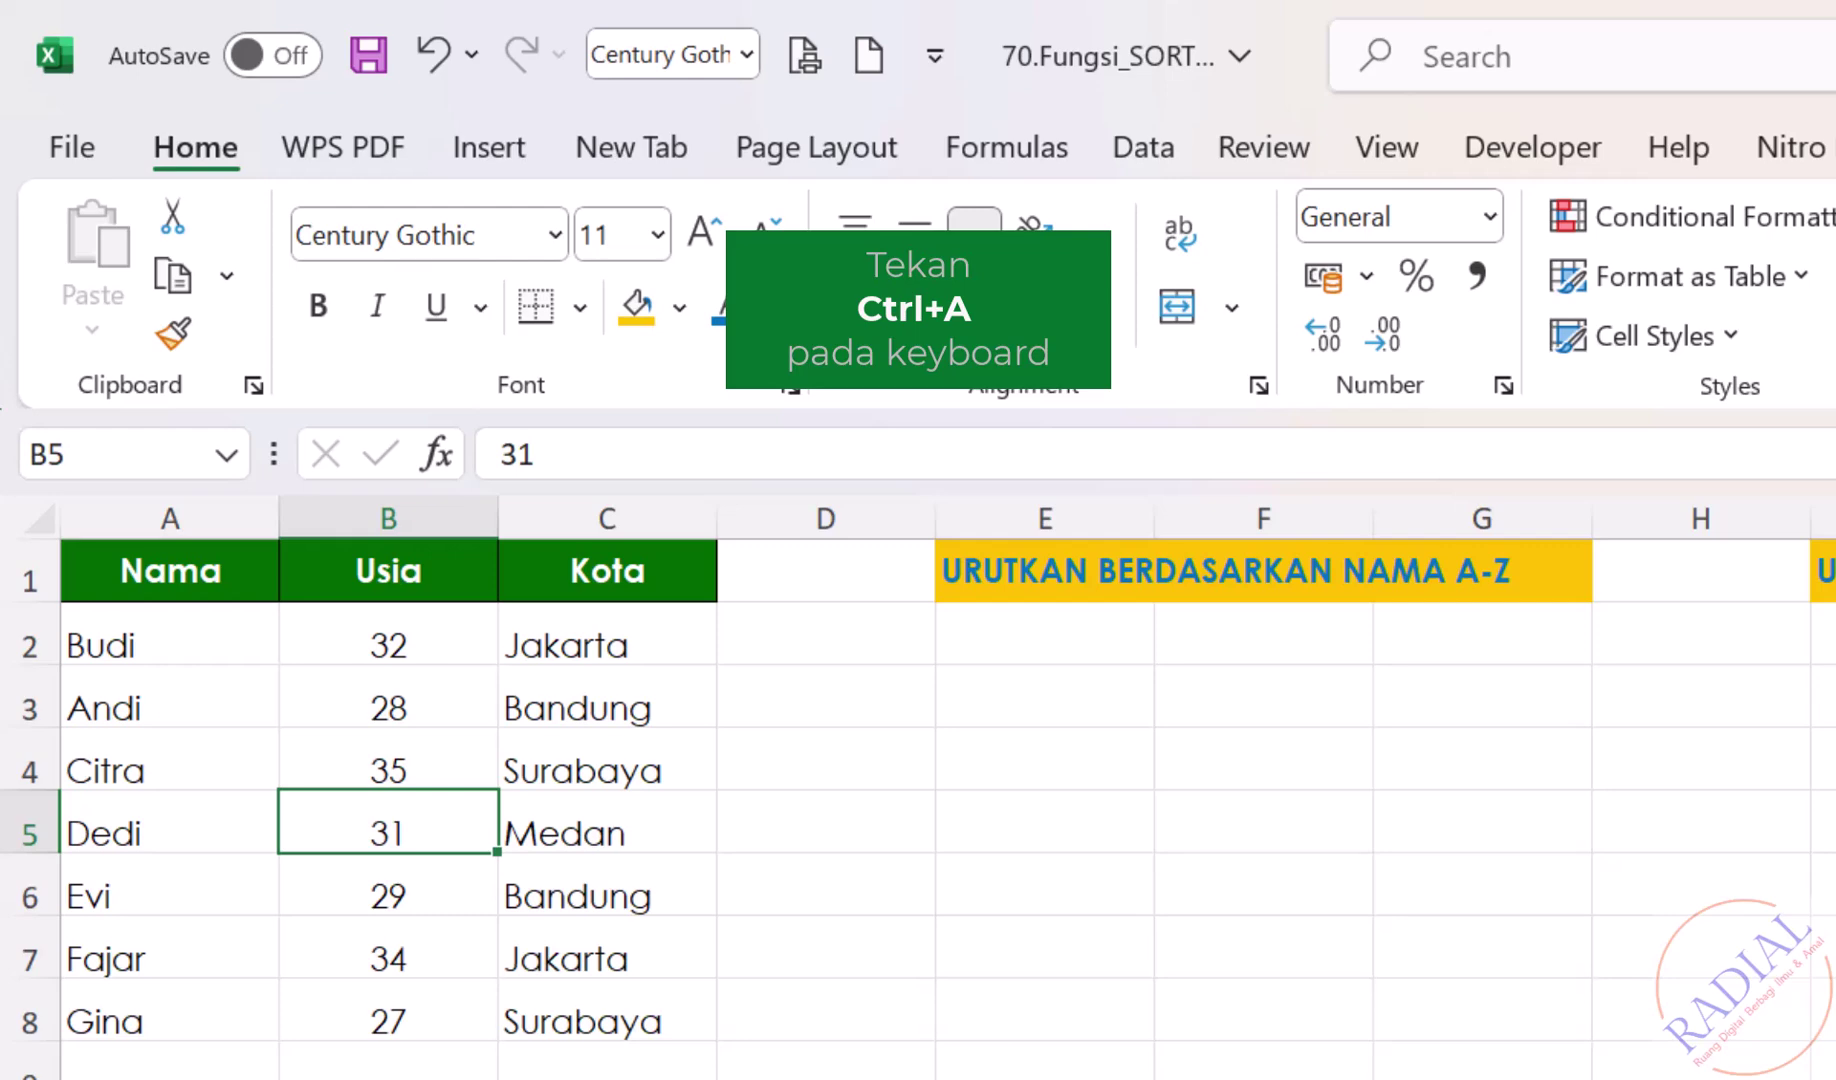
pyautogui.hotkey('ctrl', 'a')
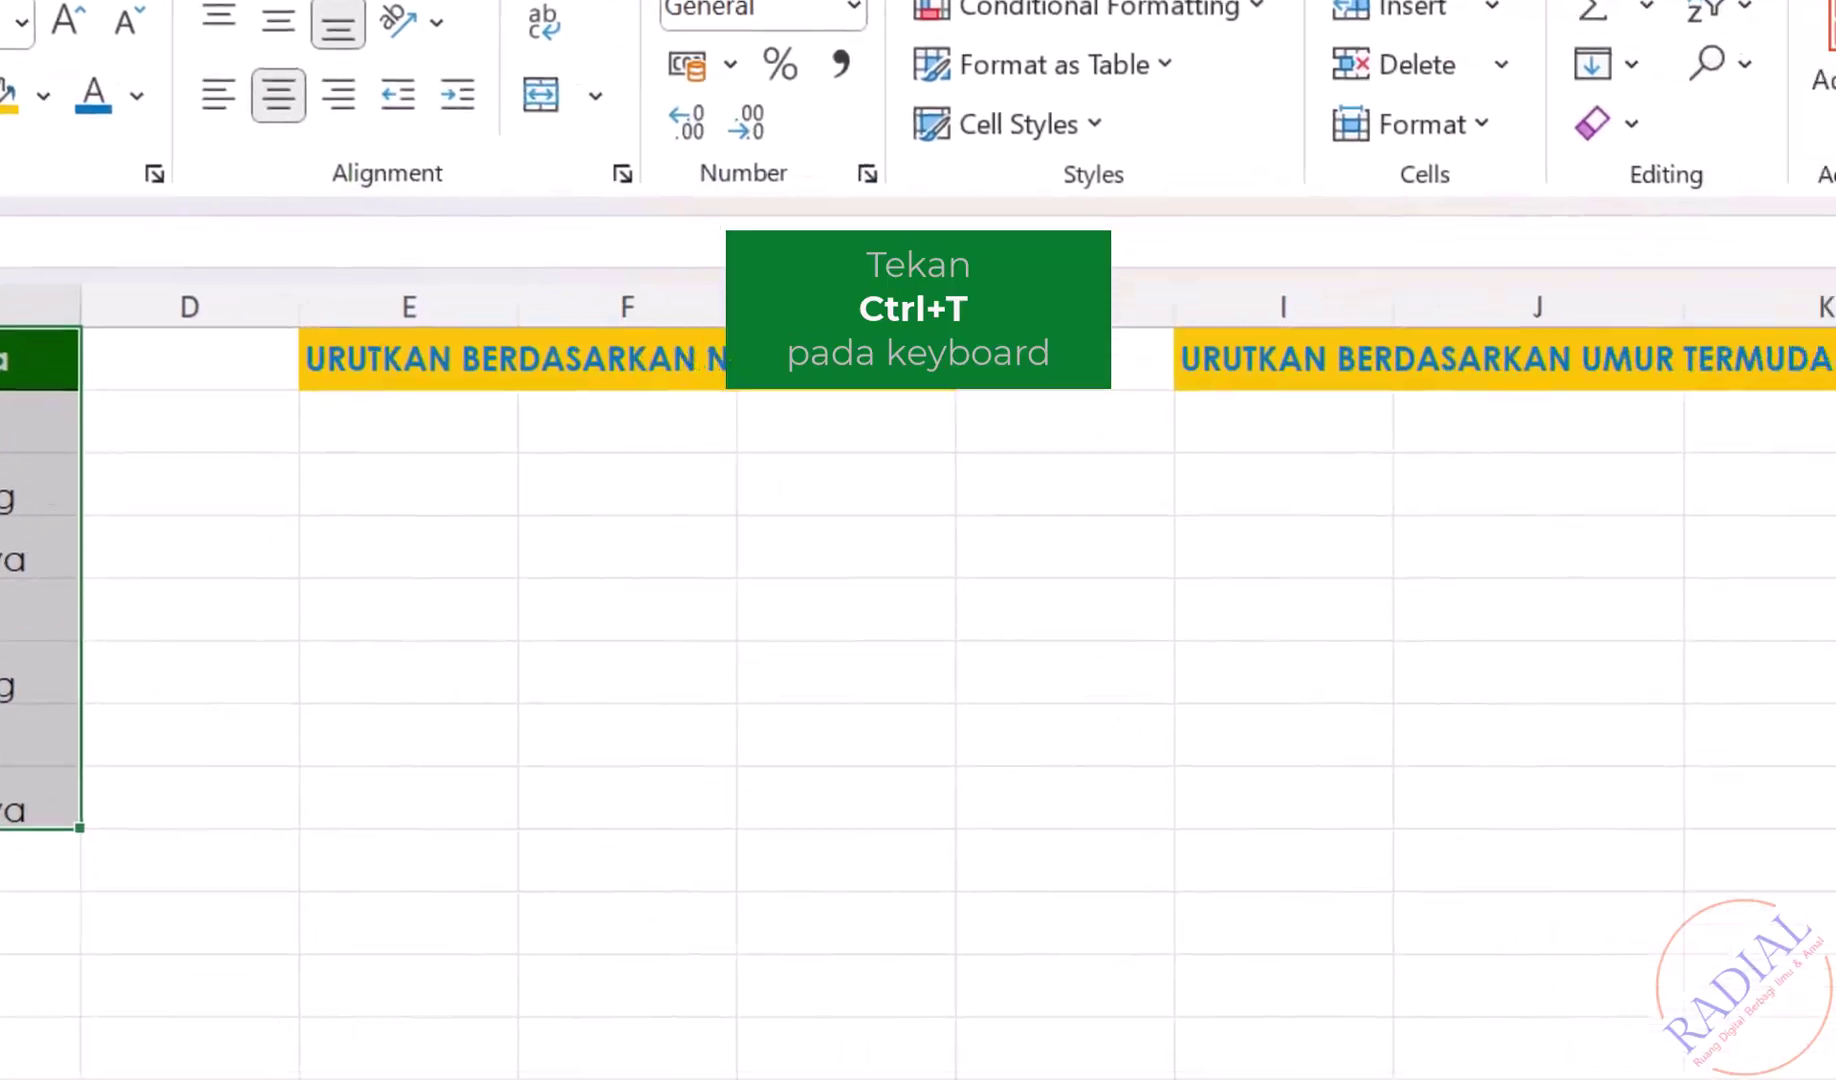
pyautogui.hotkey('ctrl', 't')
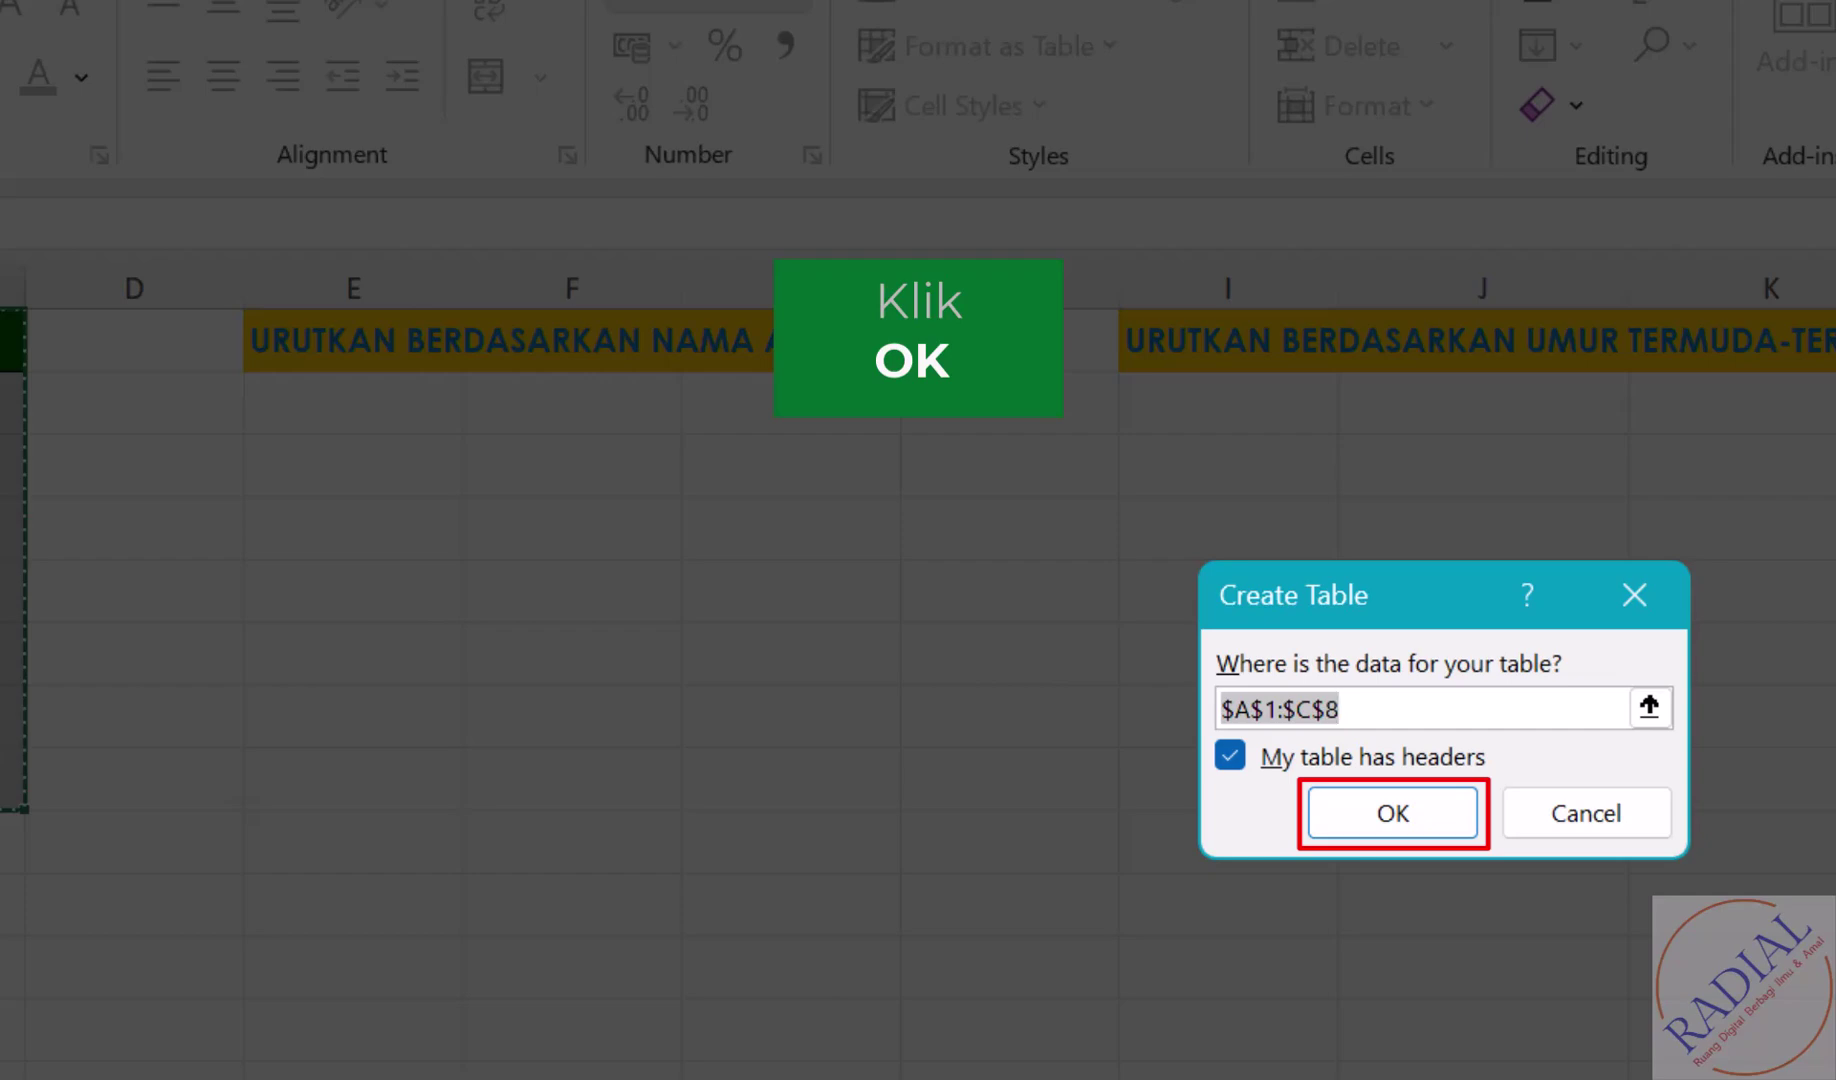
pyautogui.click(1400, 815)
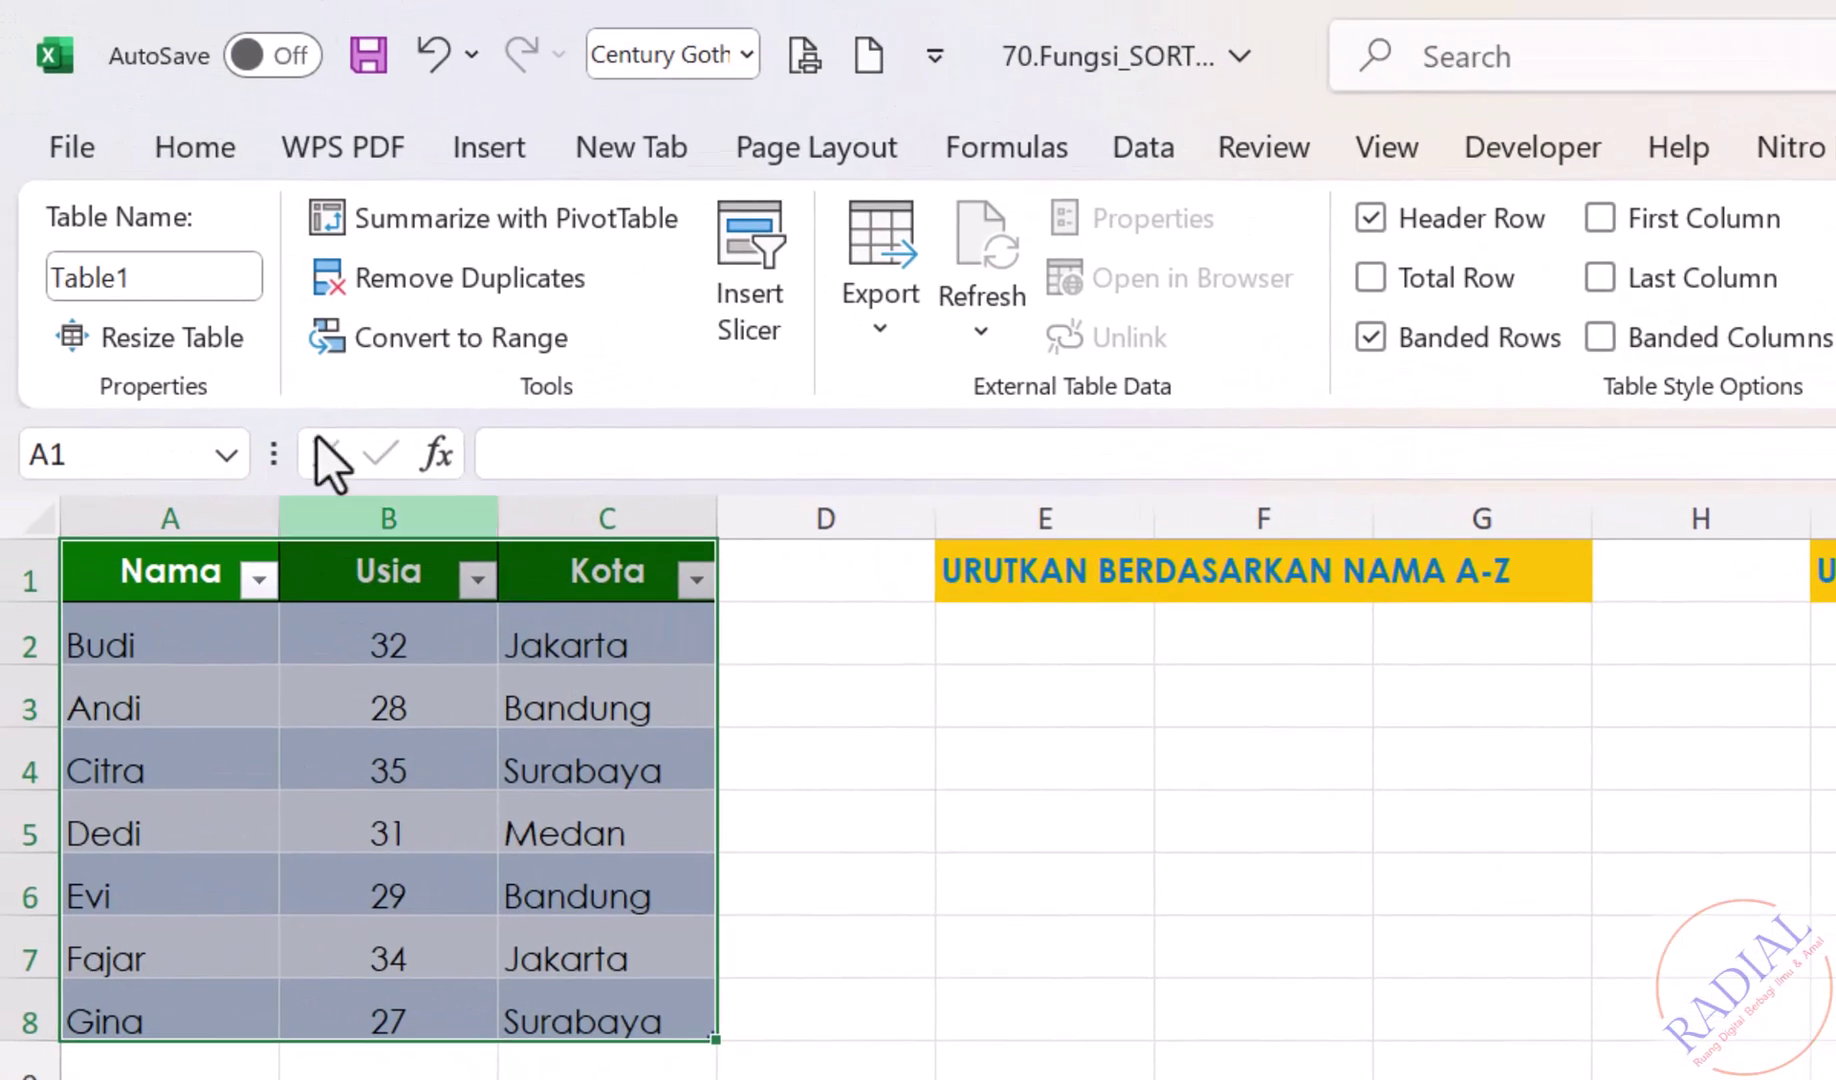
# Rename the new table as DataPenduduk.
pyautogui.doubleClick(119, 285)
pyautogui.write('Da')
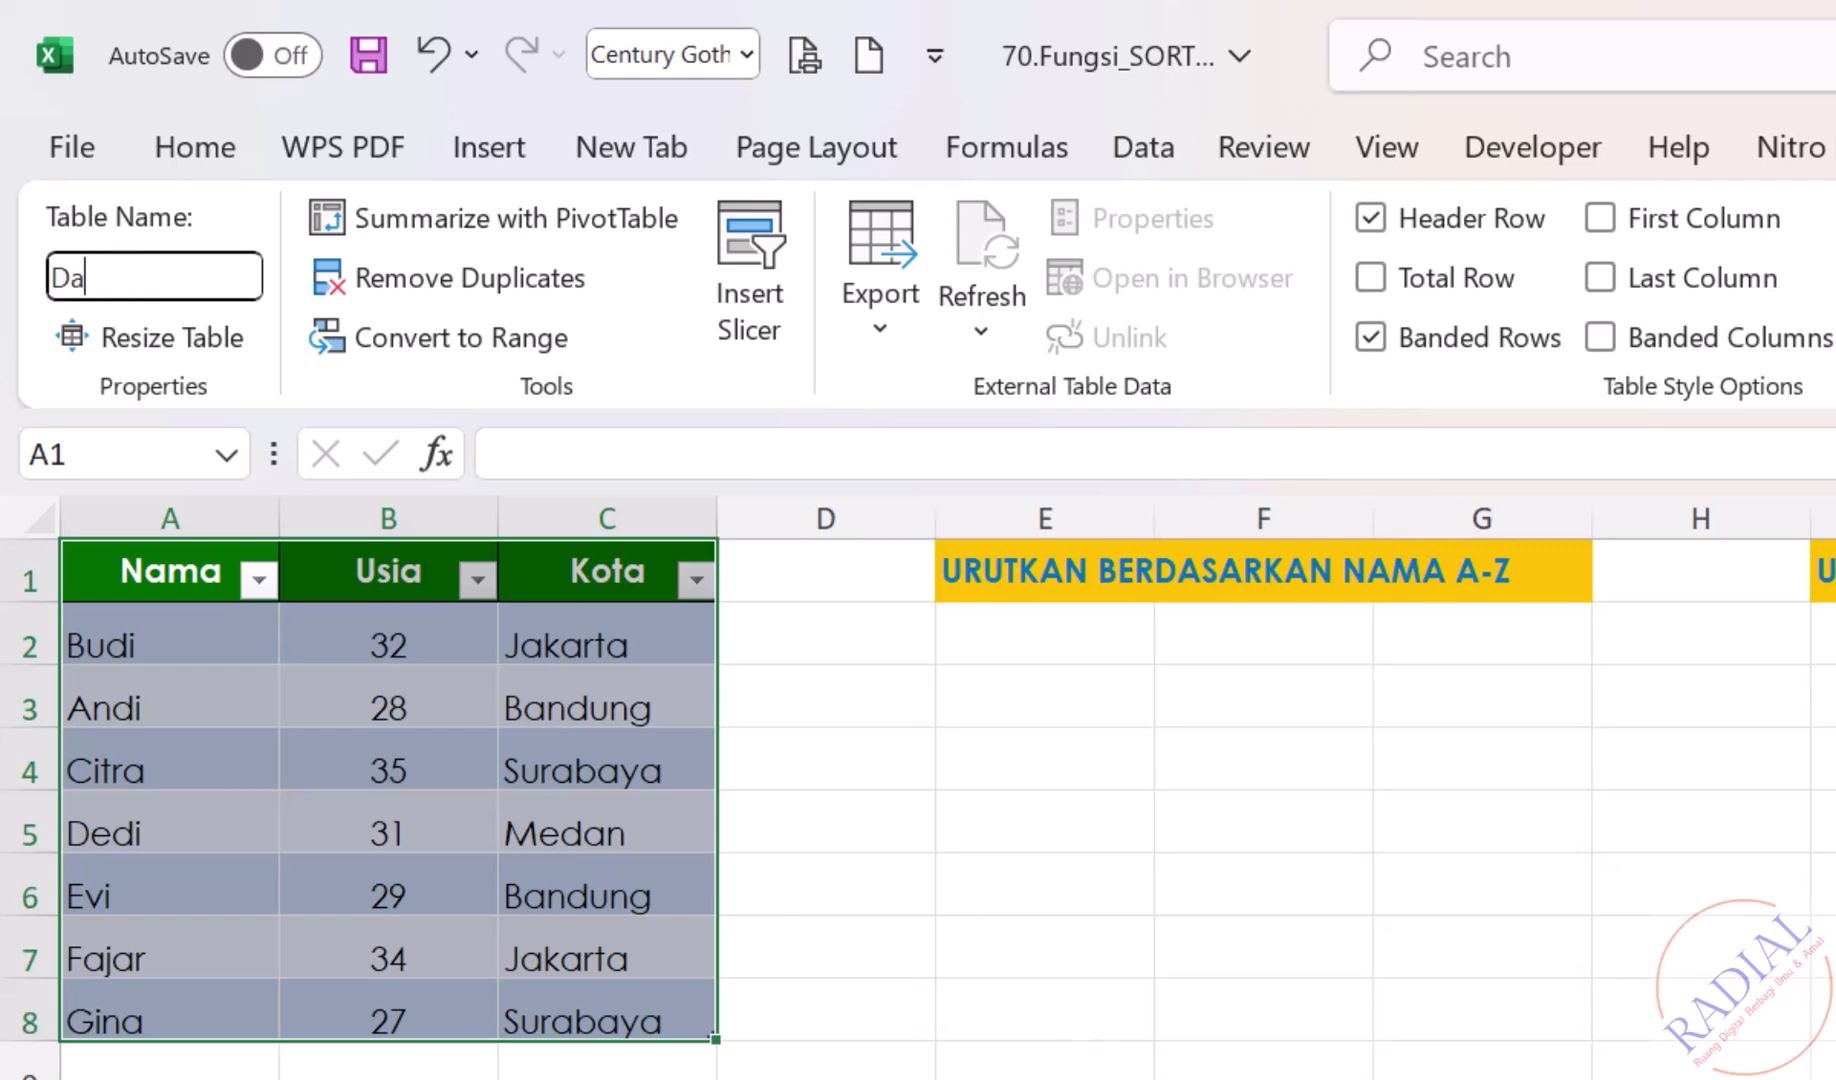
pyautogui.write('taPen')
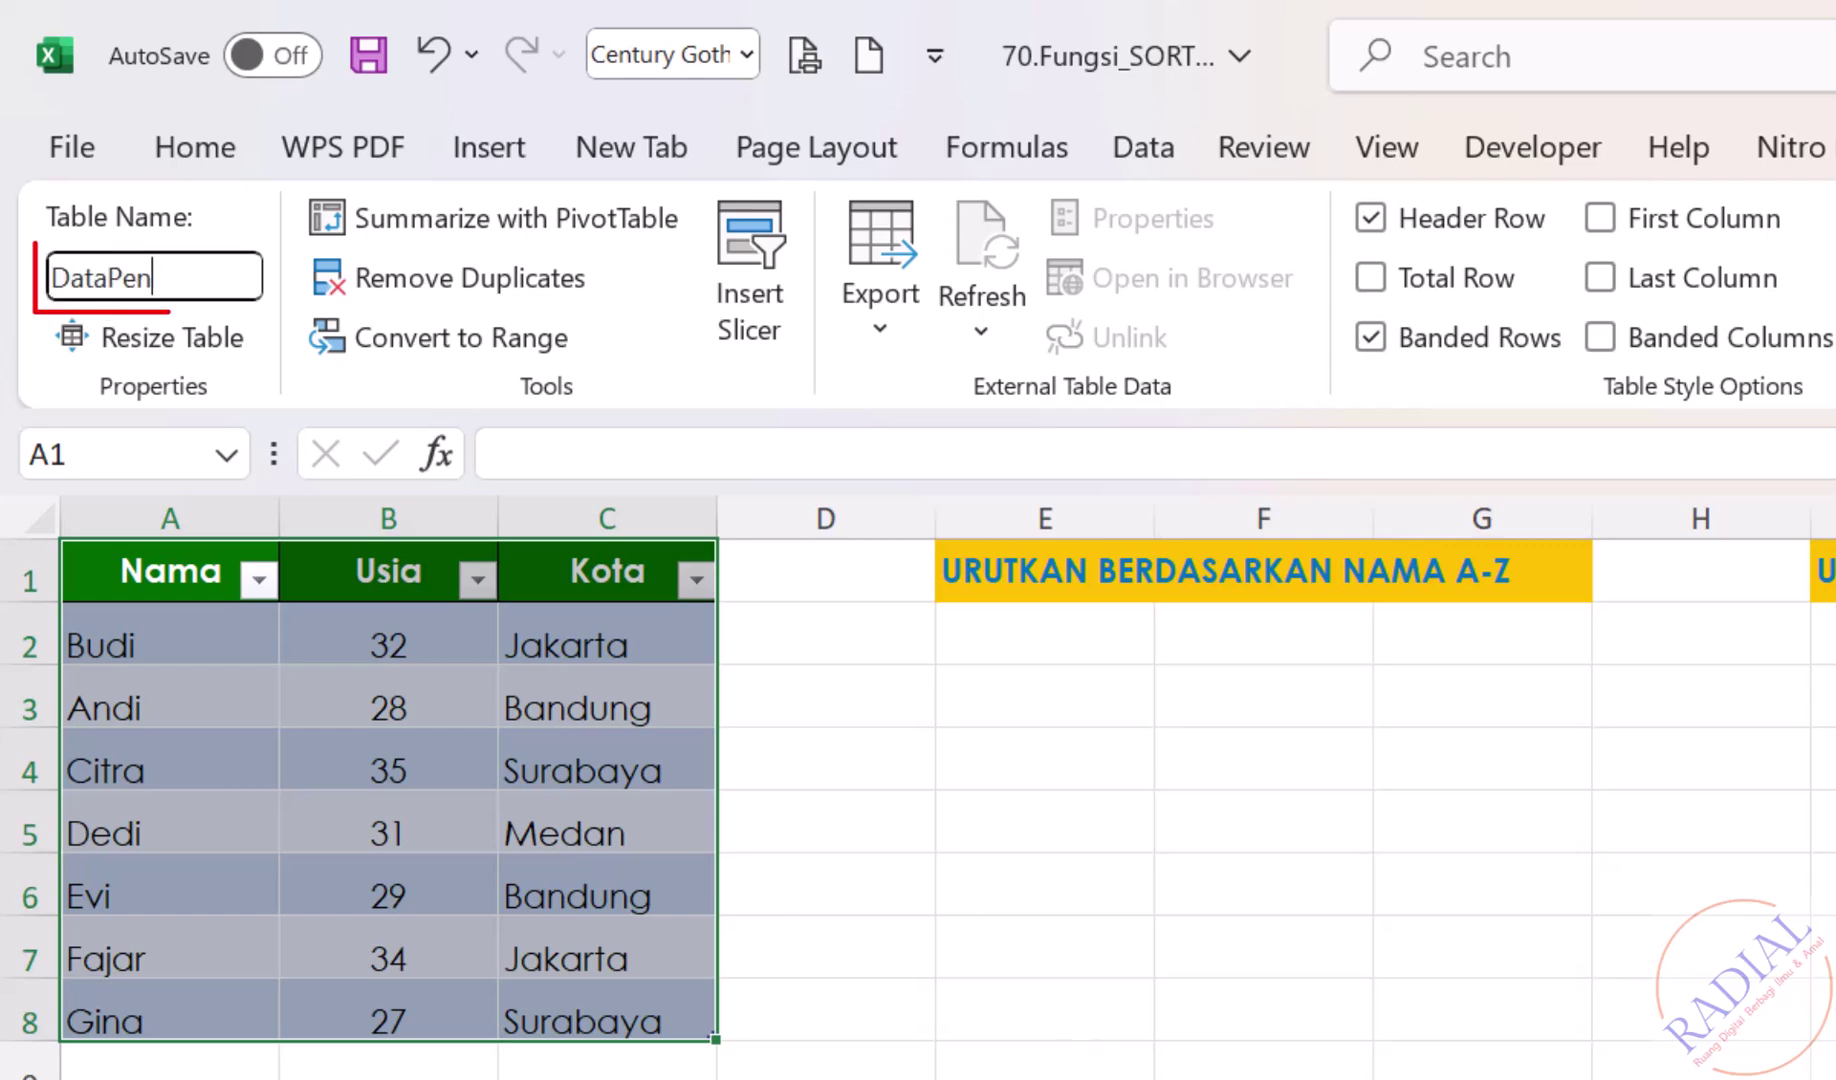
pyautogui.write('duduk')
pyautogui.press('Return')
pyautogui.click(1045, 1079)
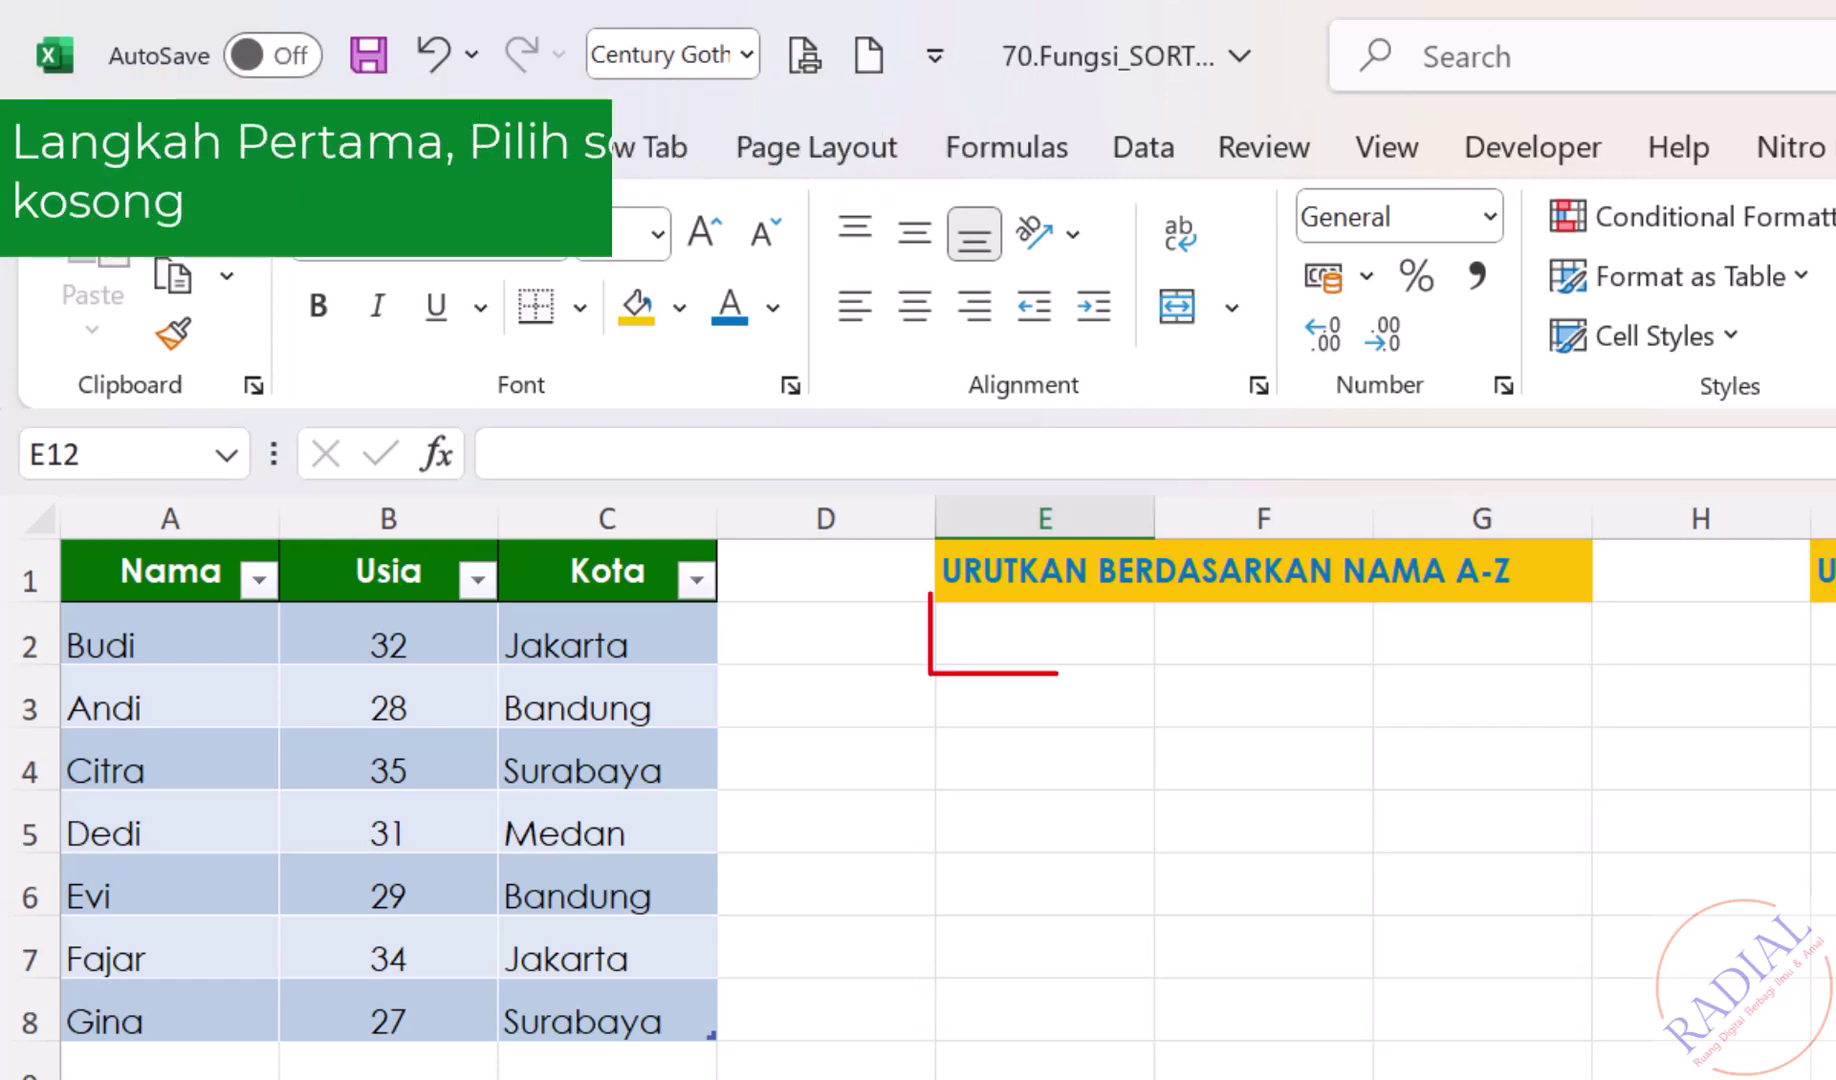
# In E2, enter =SORT(DataPenduduk;1;1) to sort the table by name from A to Z.
pyautogui.click(1070, 660)
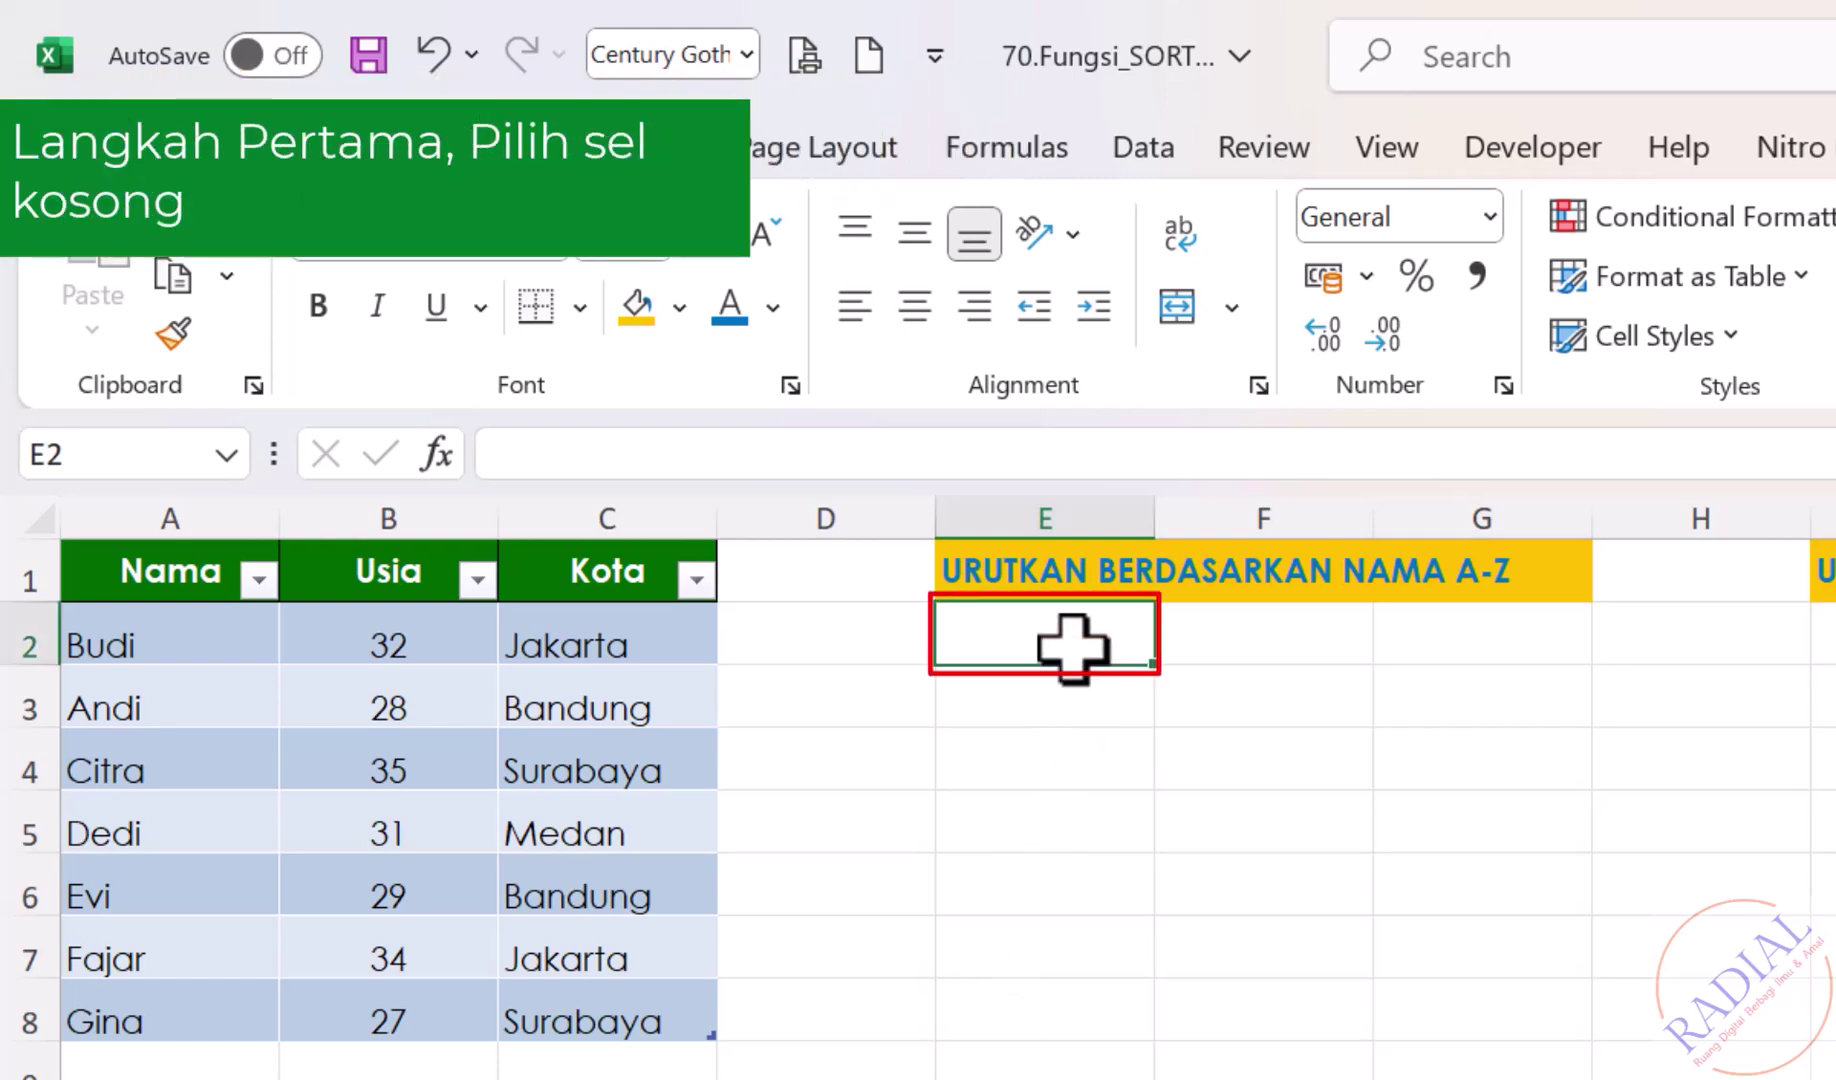
pyautogui.write('=')
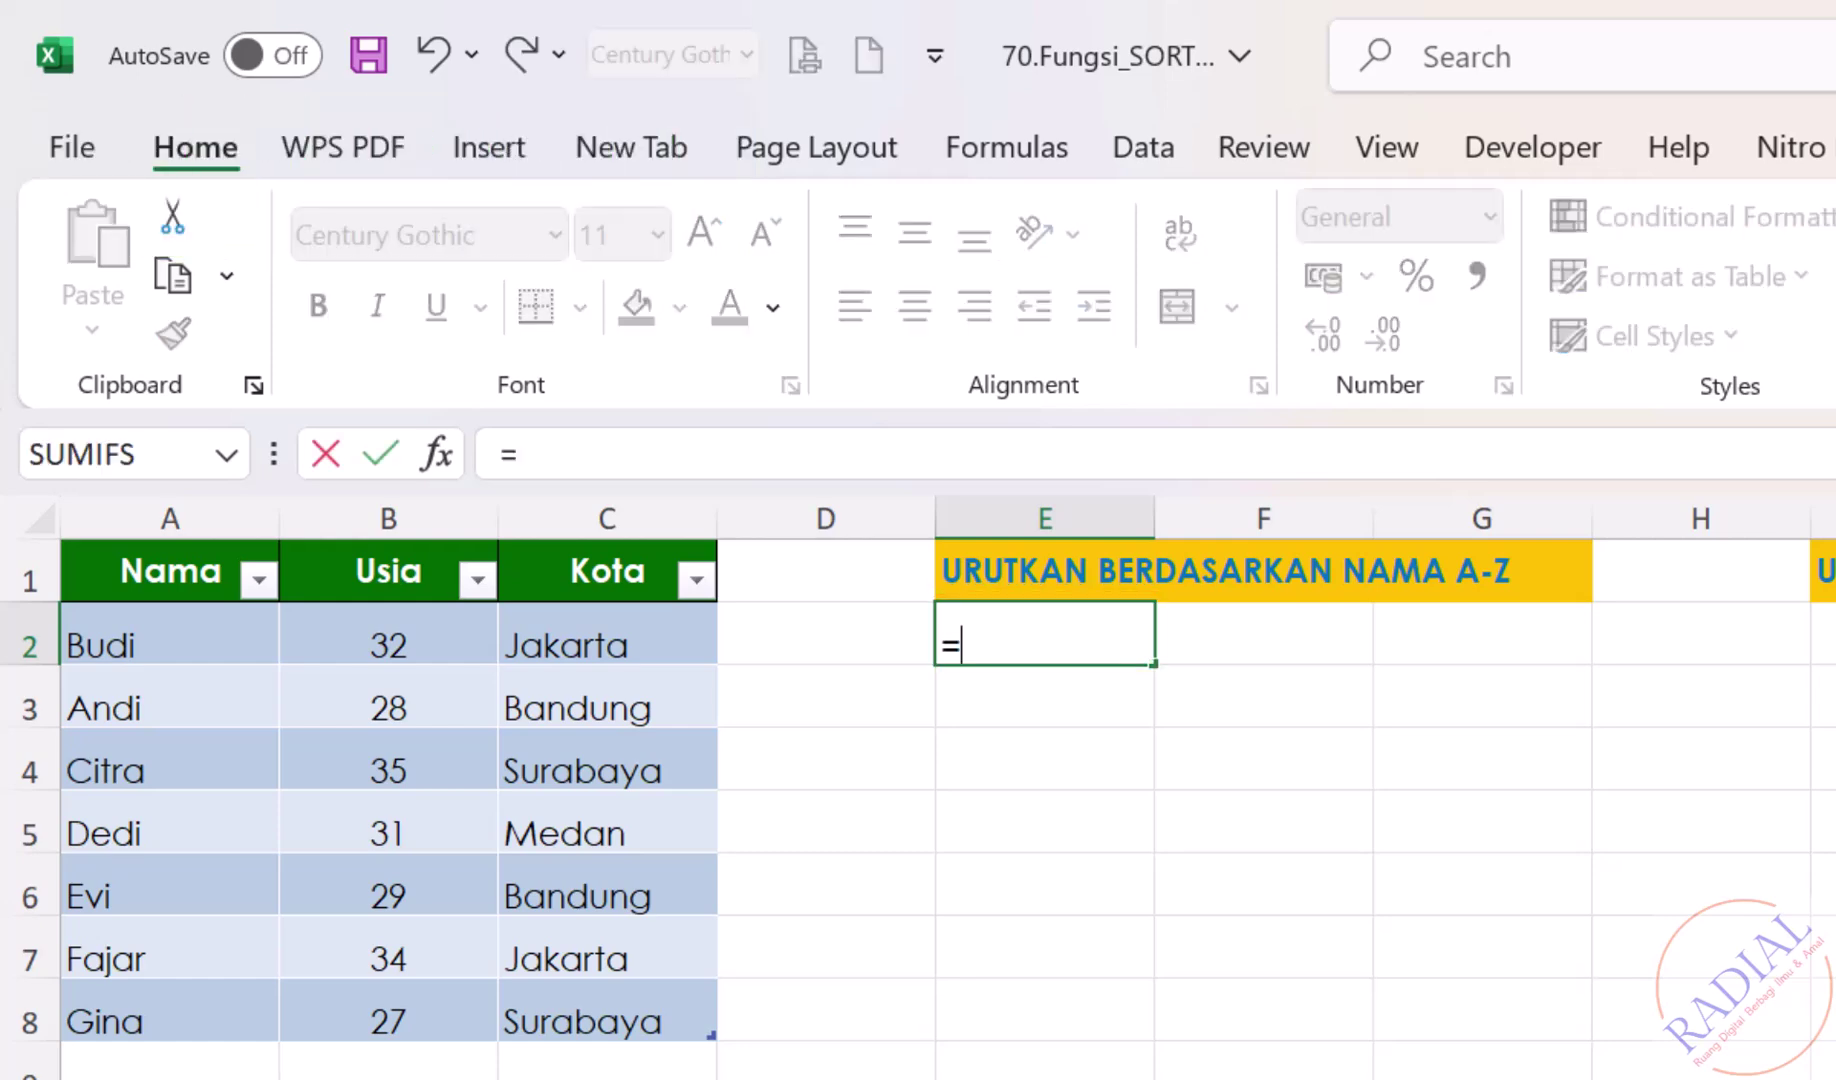
pyautogui.write('SORT(')
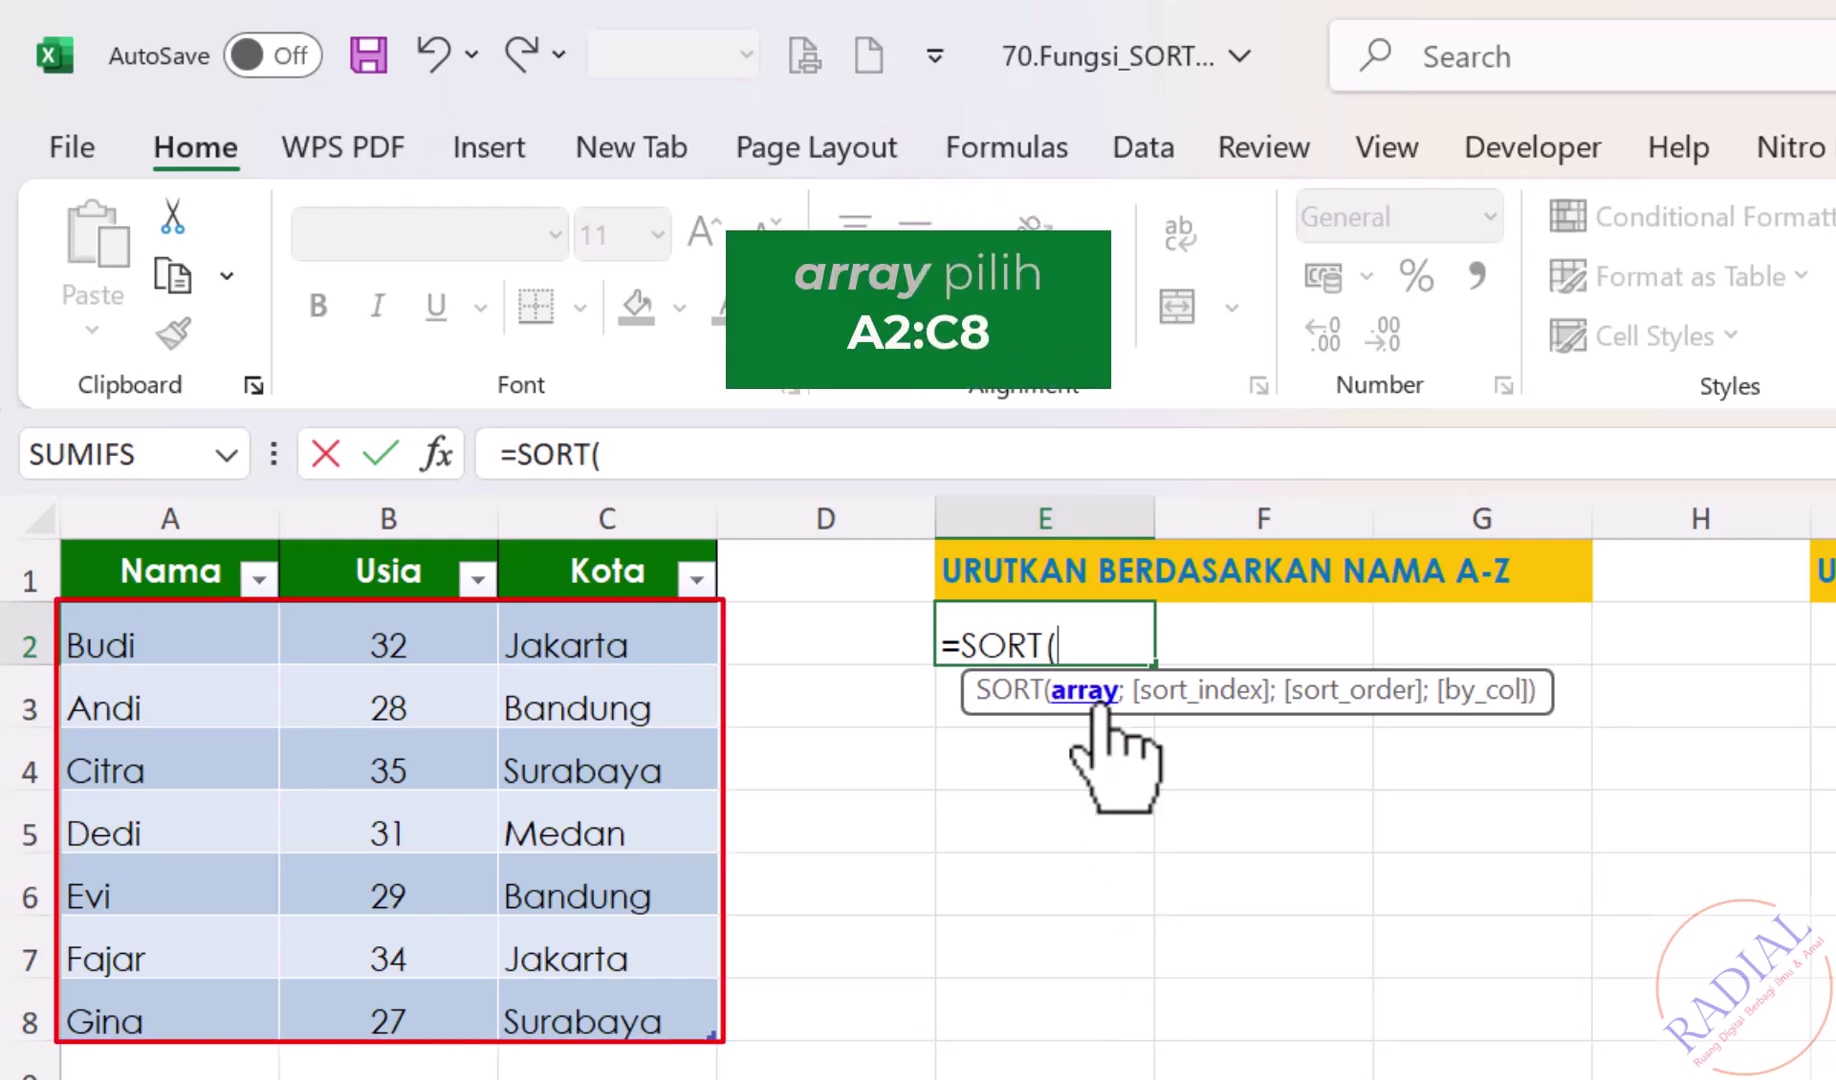
pyautogui.moveTo(225, 626); pyautogui.dragTo(630, 1020)
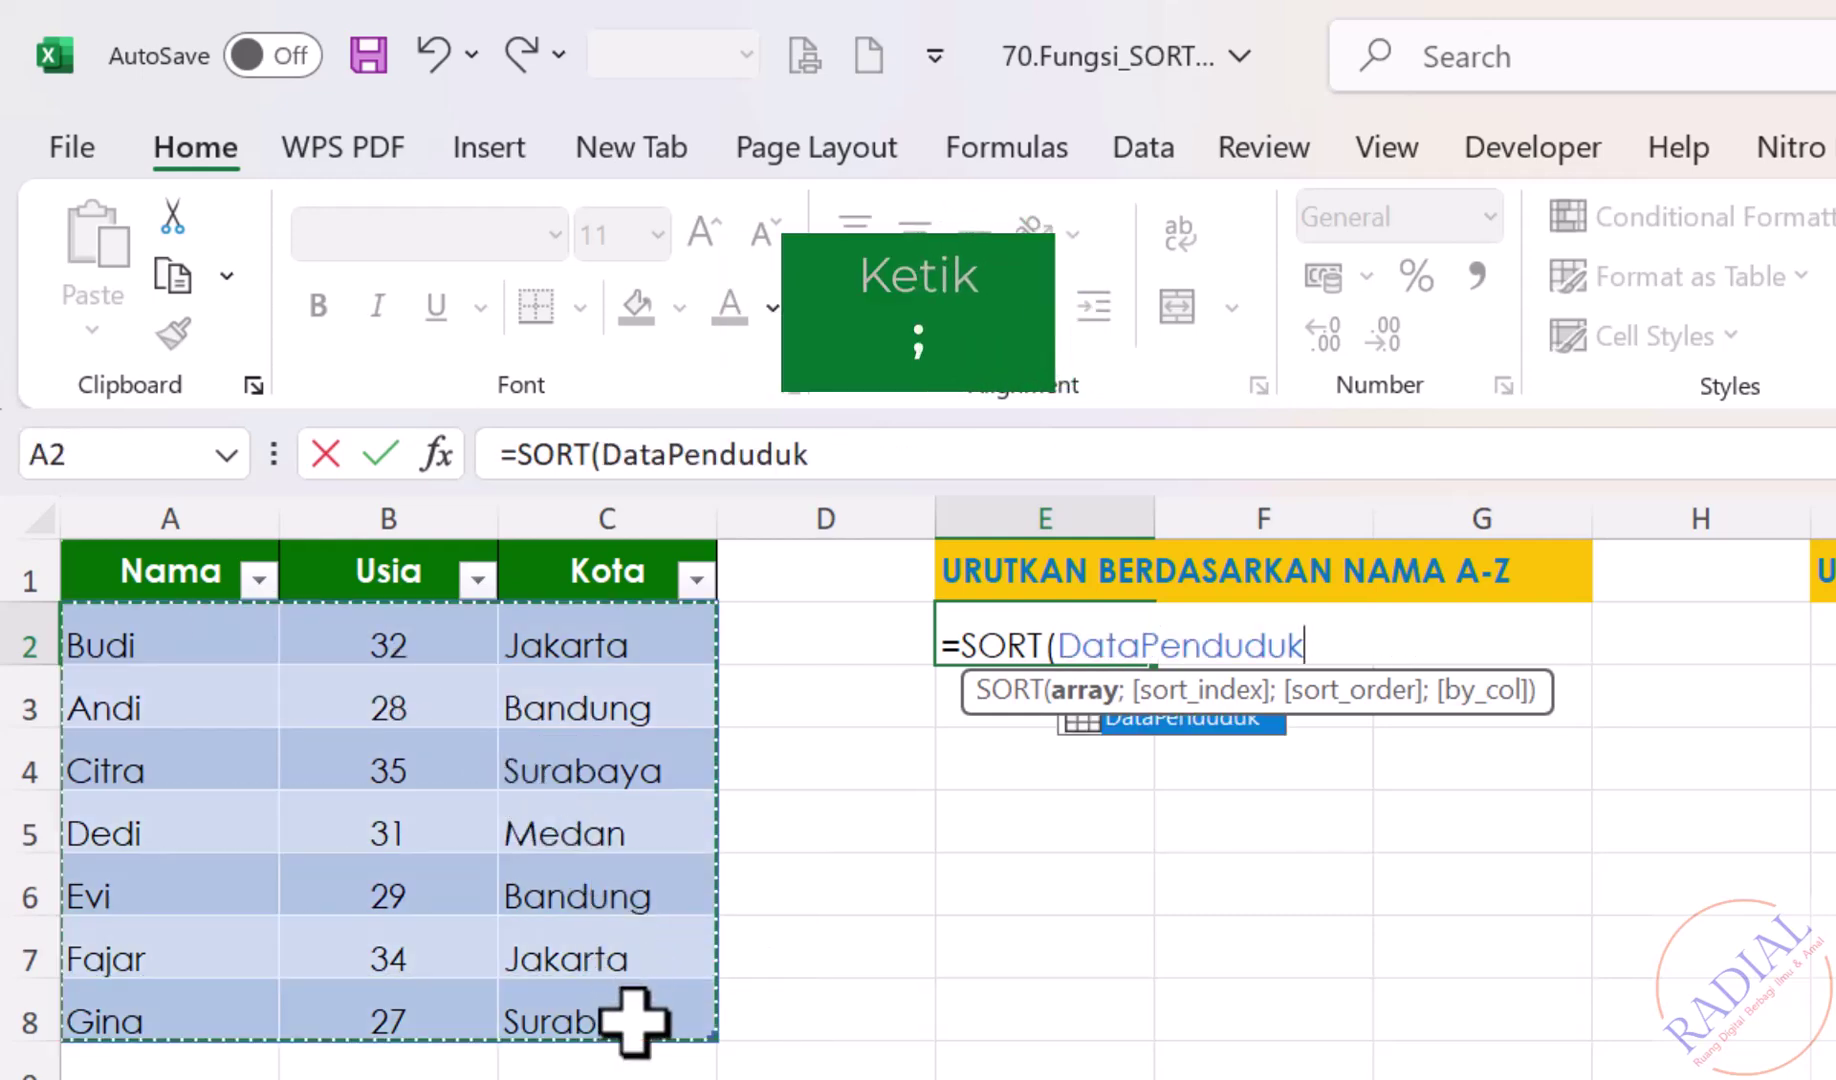
pyautogui.write(';')
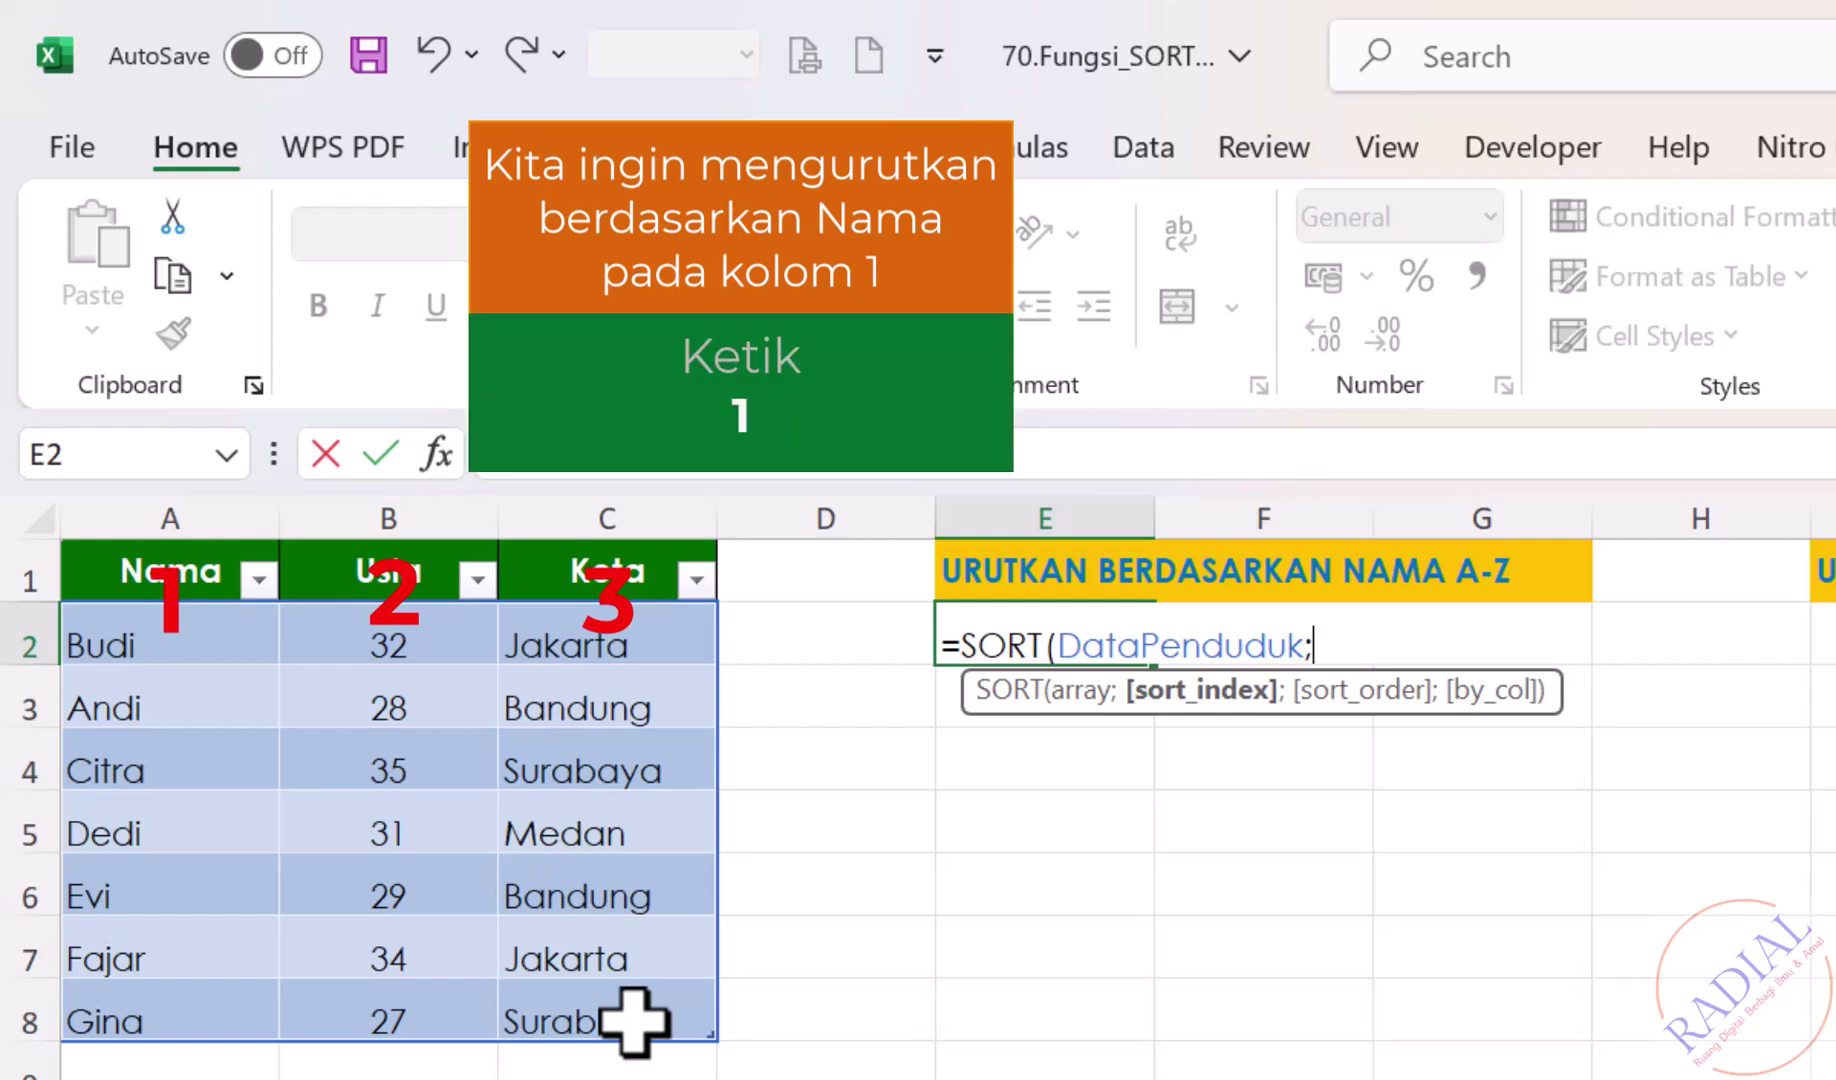
pyautogui.write('1')
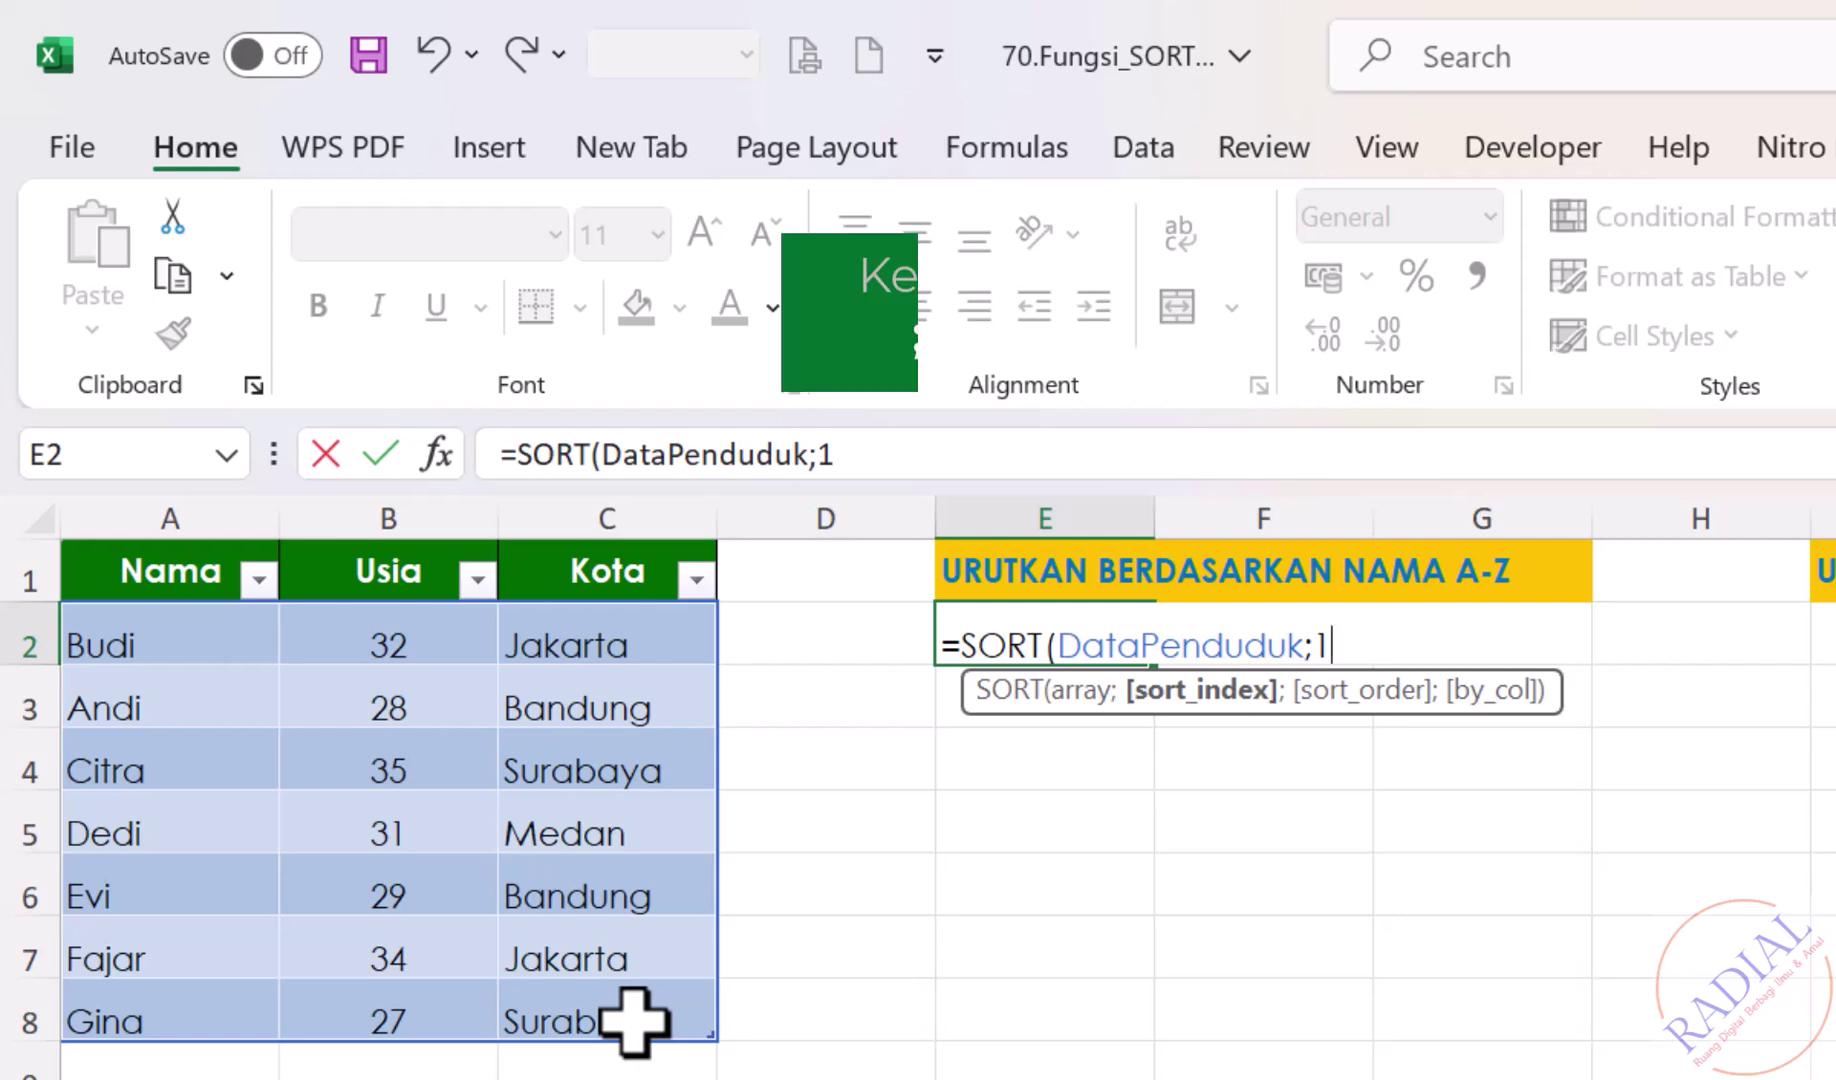
pyautogui.write(';')
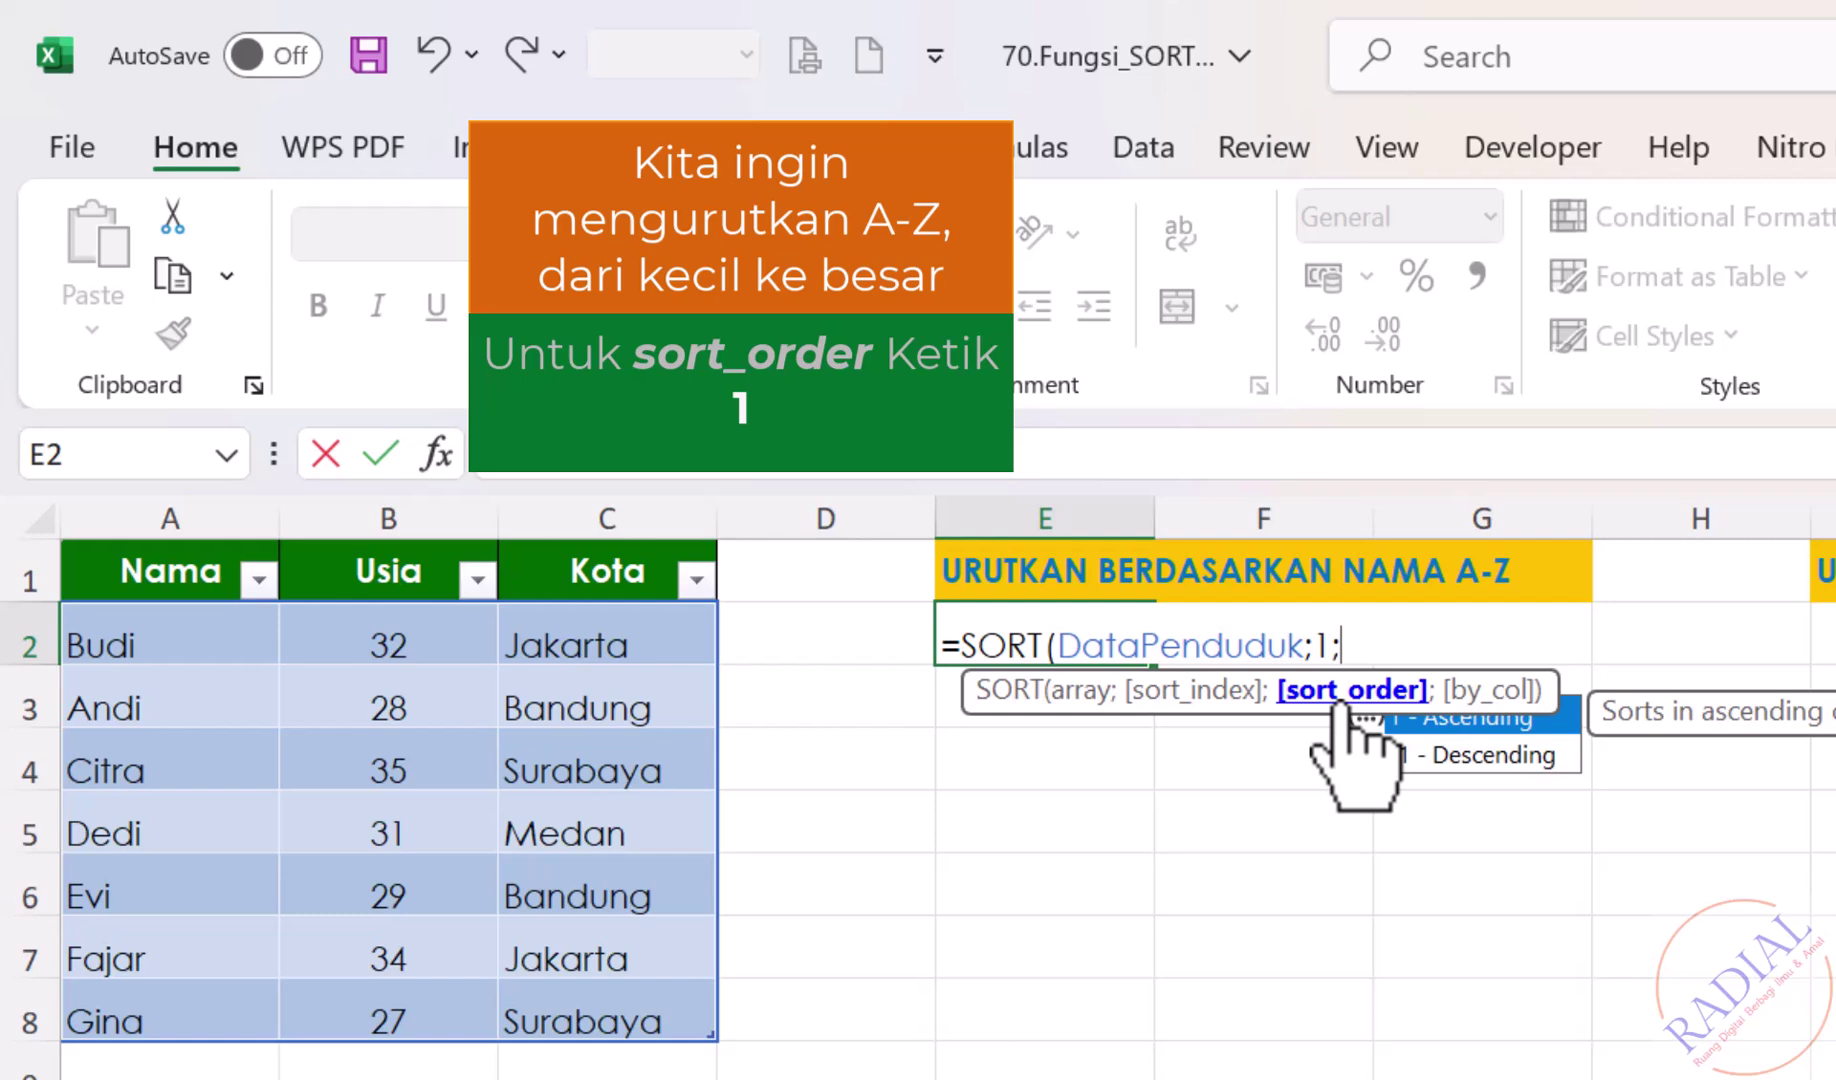
pyautogui.write('1')
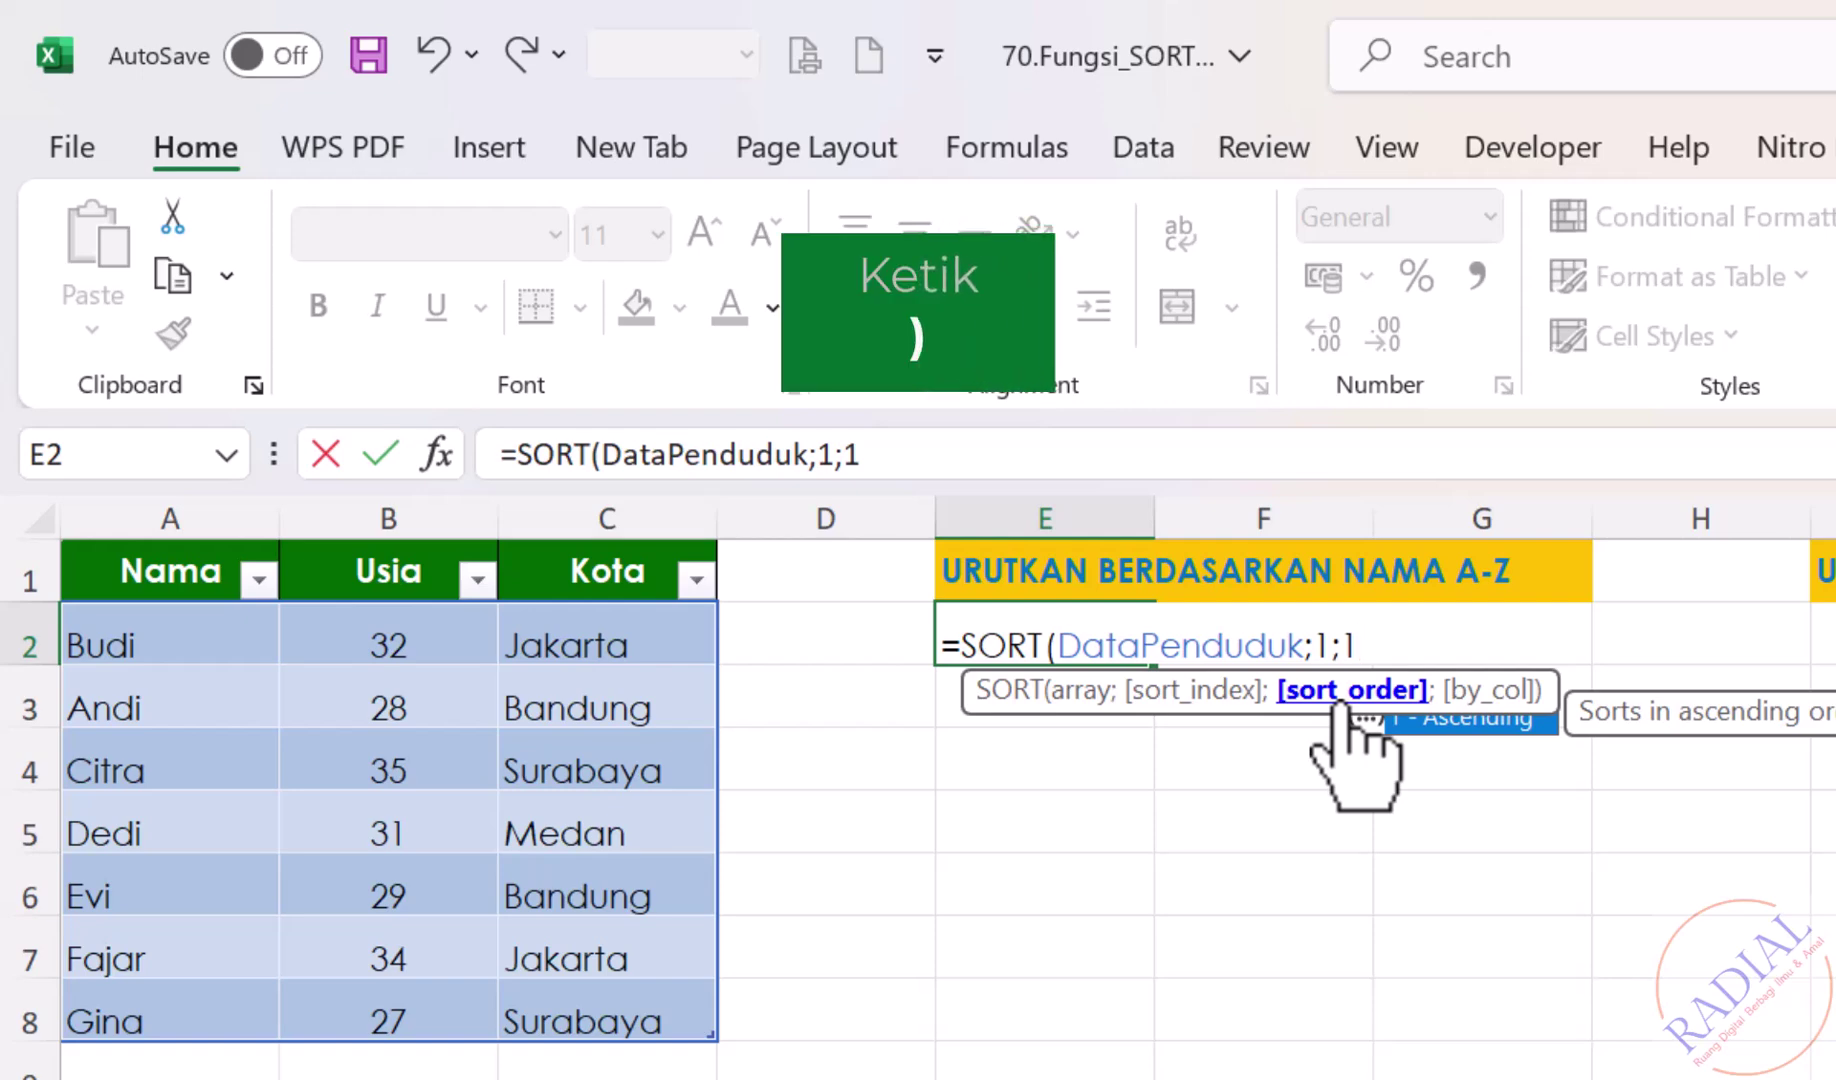
pyautogui.write(')')
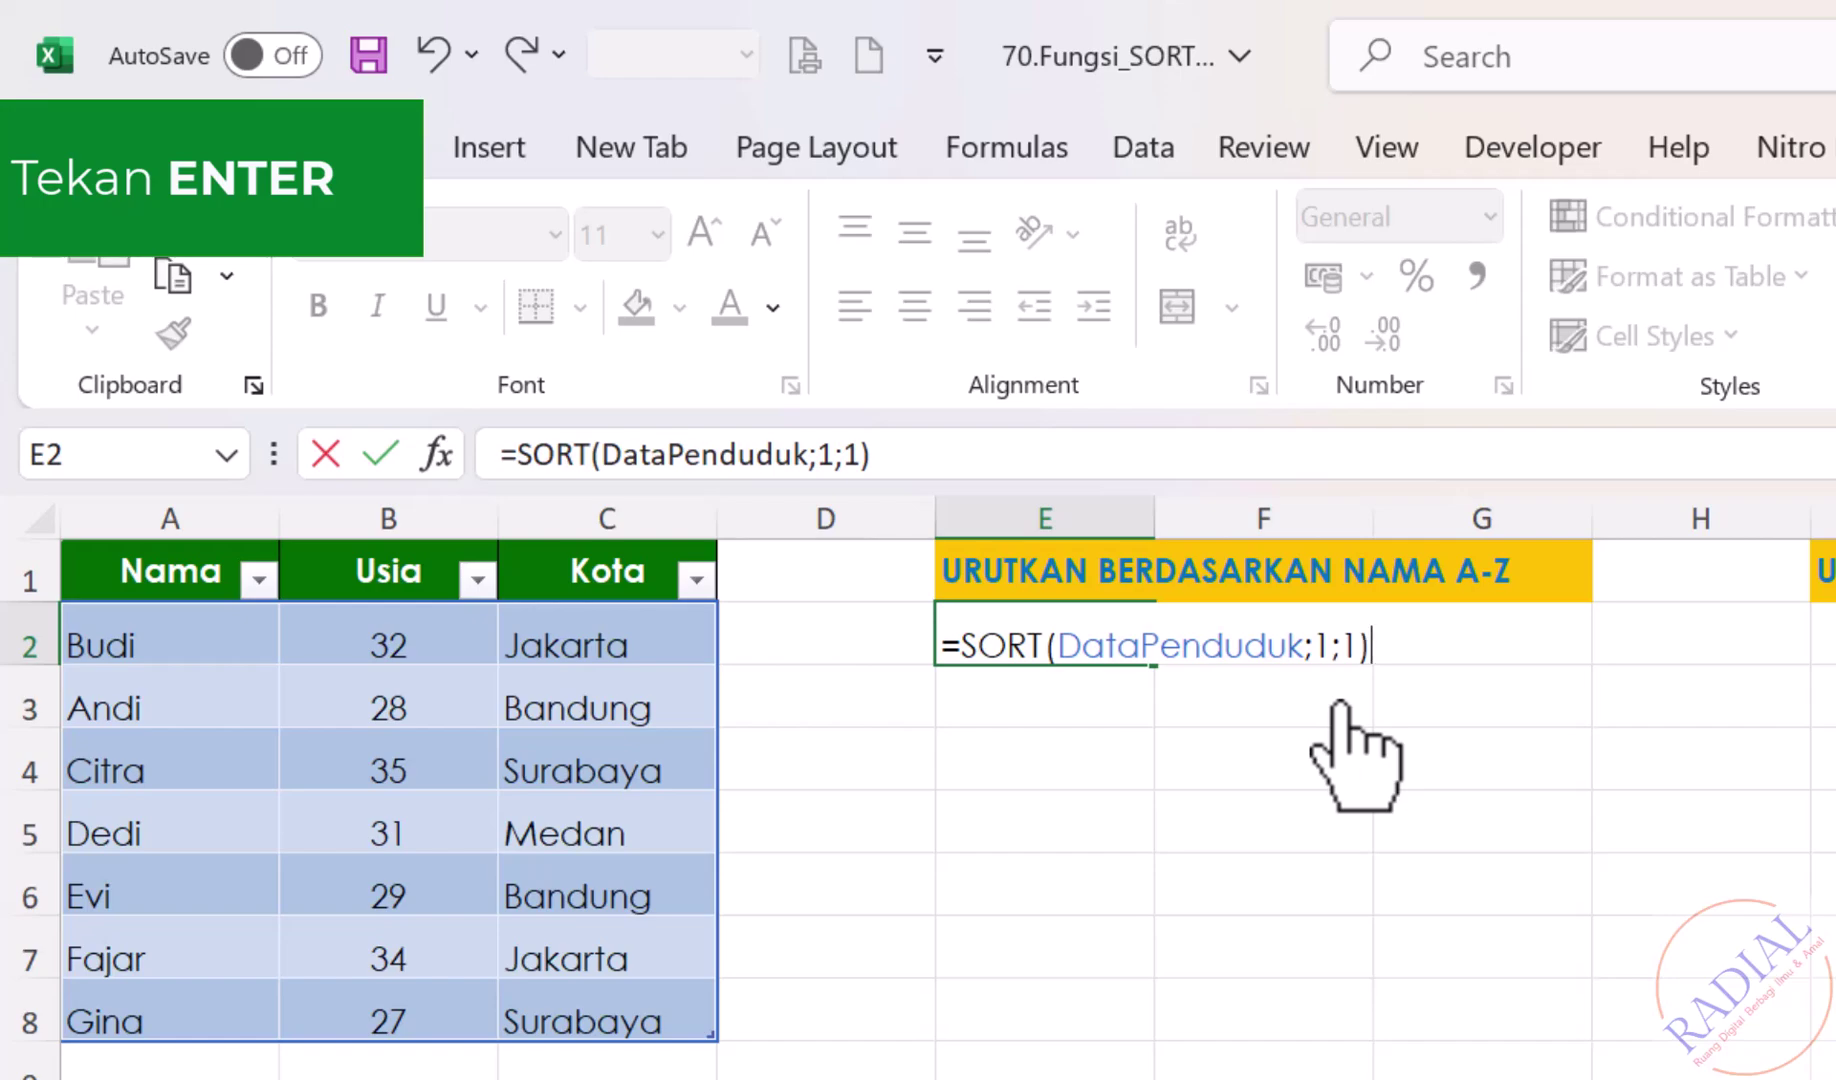
pyautogui.press('Return')
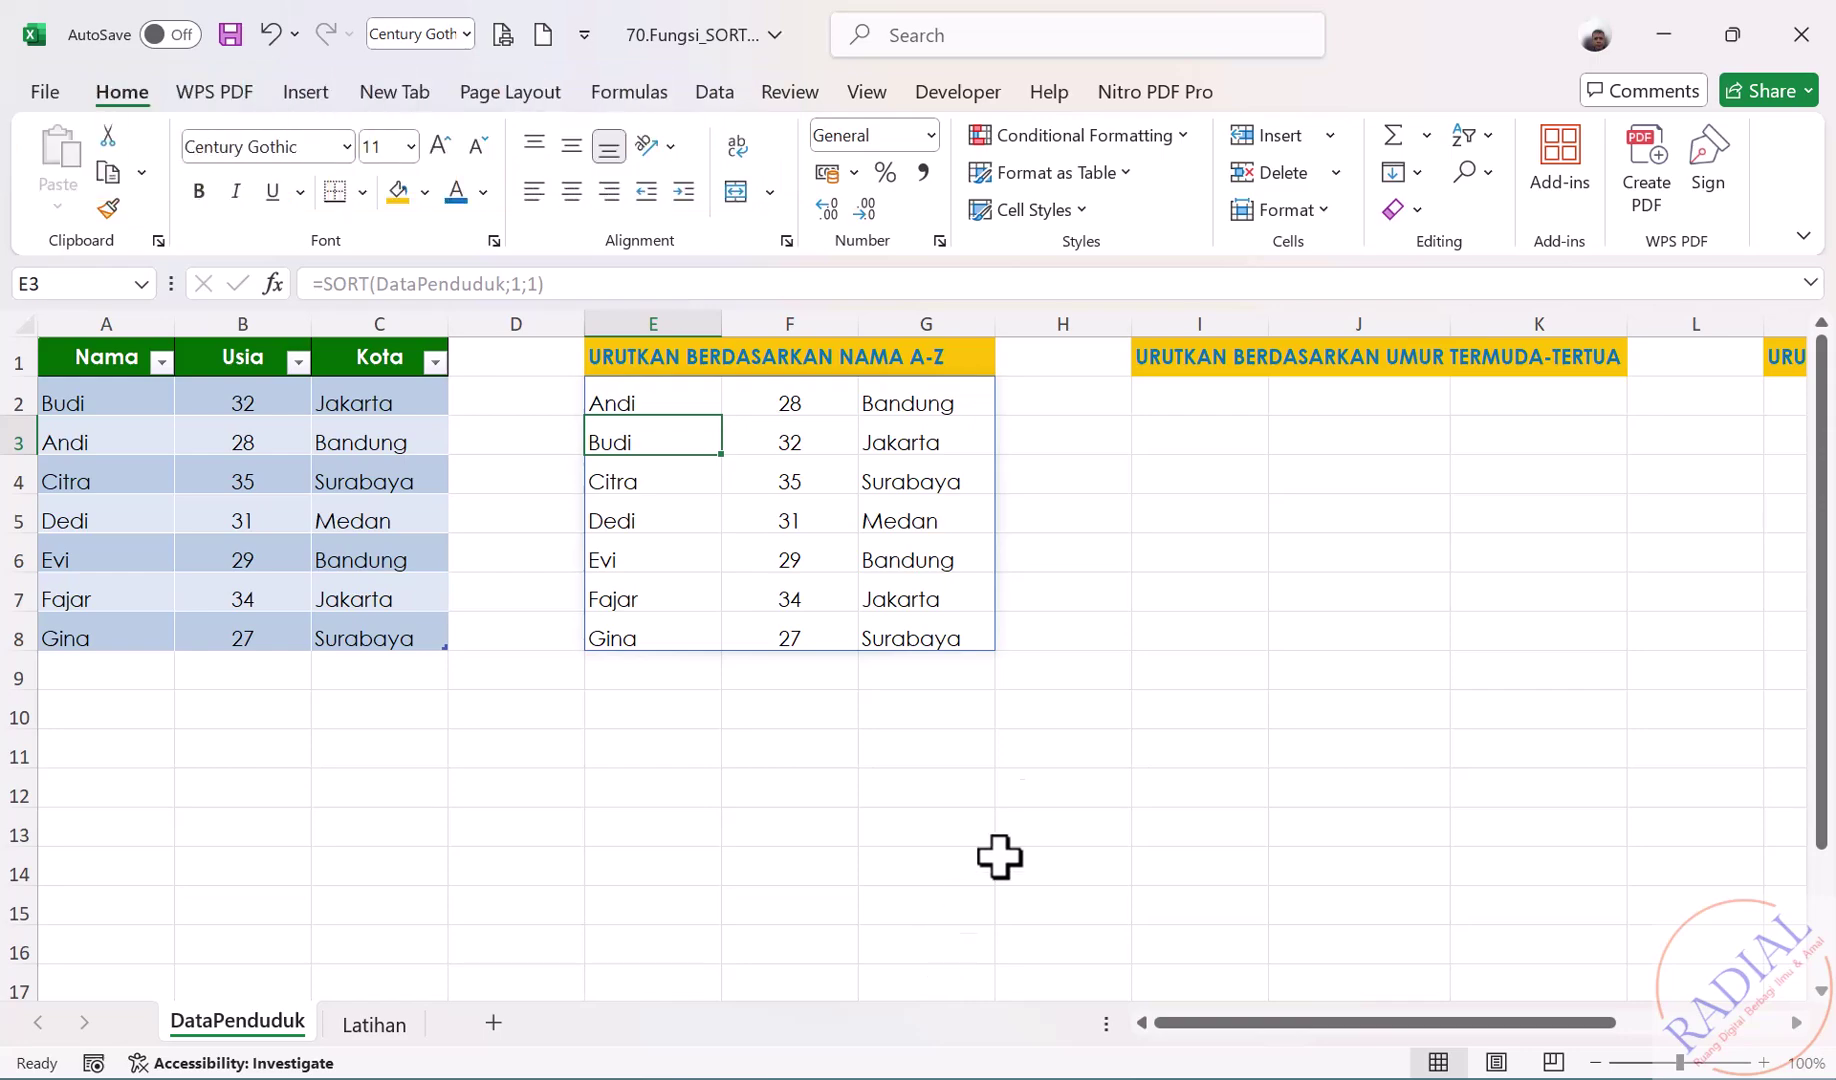
# In I2, enter =SORT(DataPenduduk;2;1) to sort the table by age from youngest to oldest.
pyautogui.click(1208, 400)
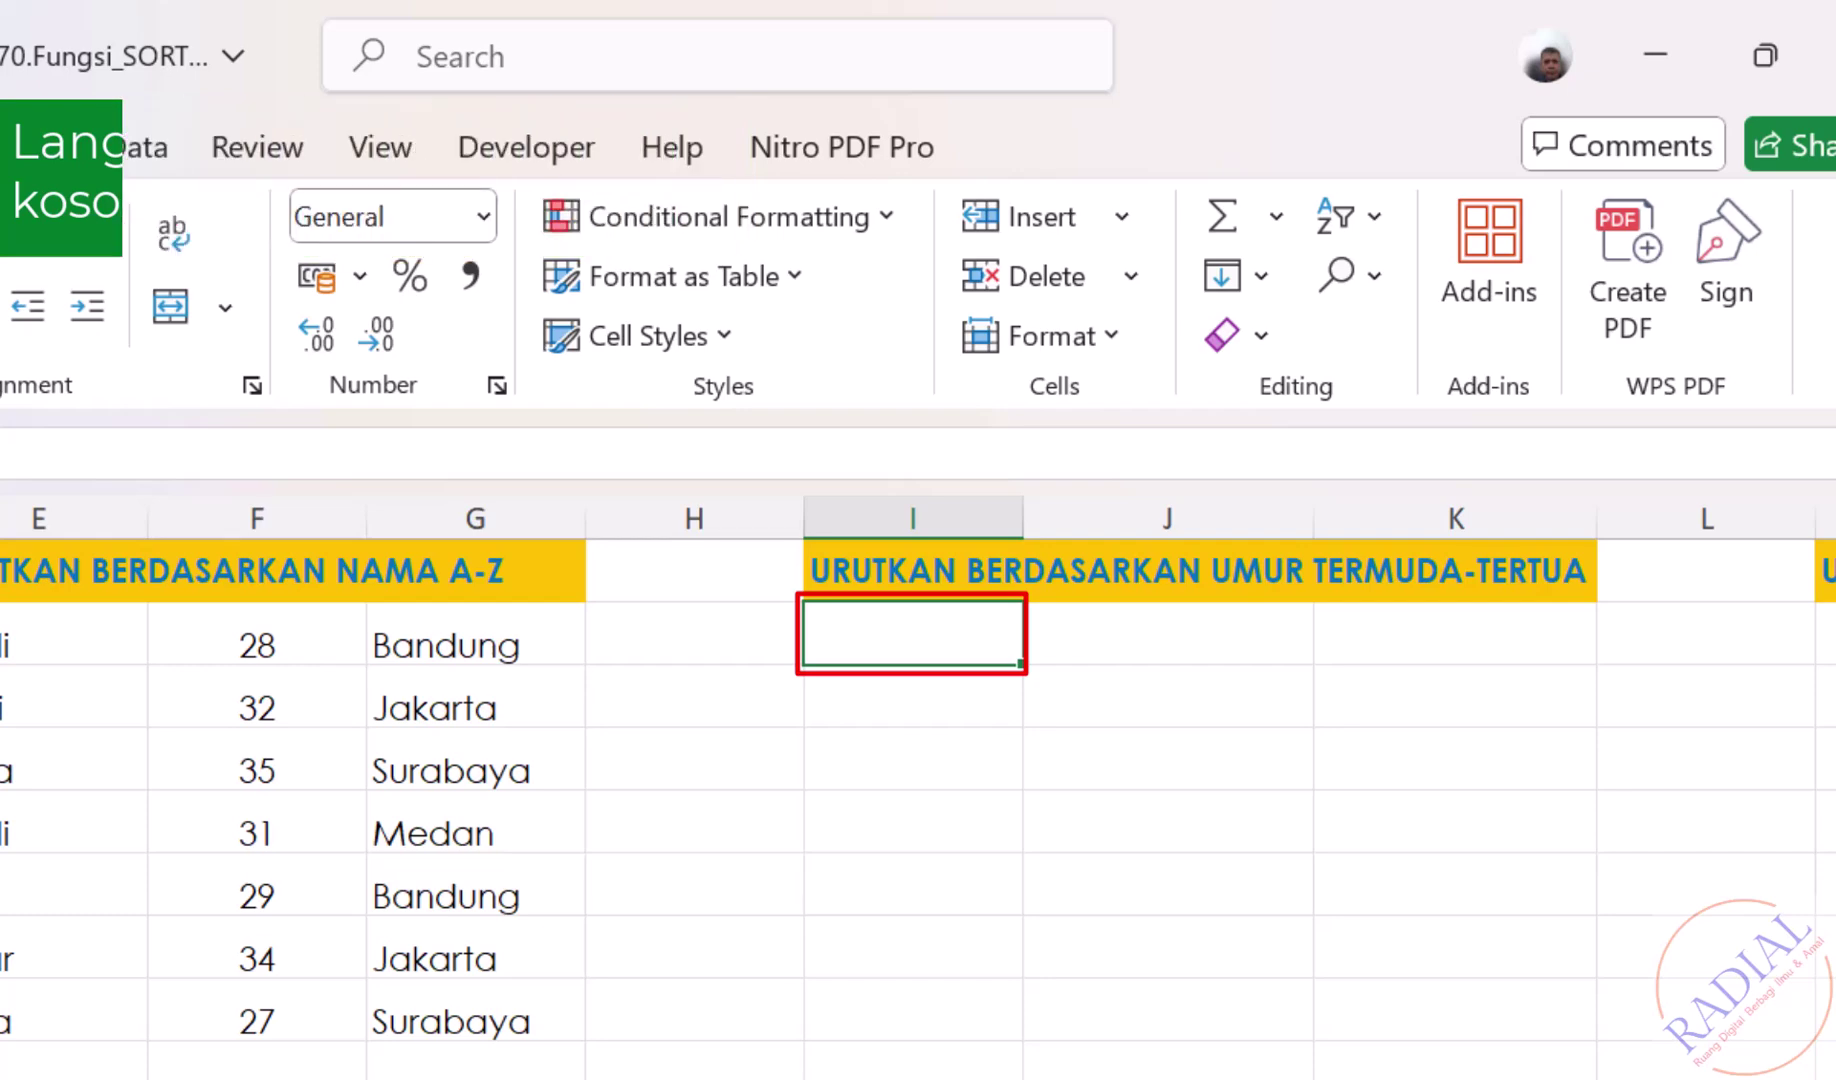
pyautogui.write('=SORT')
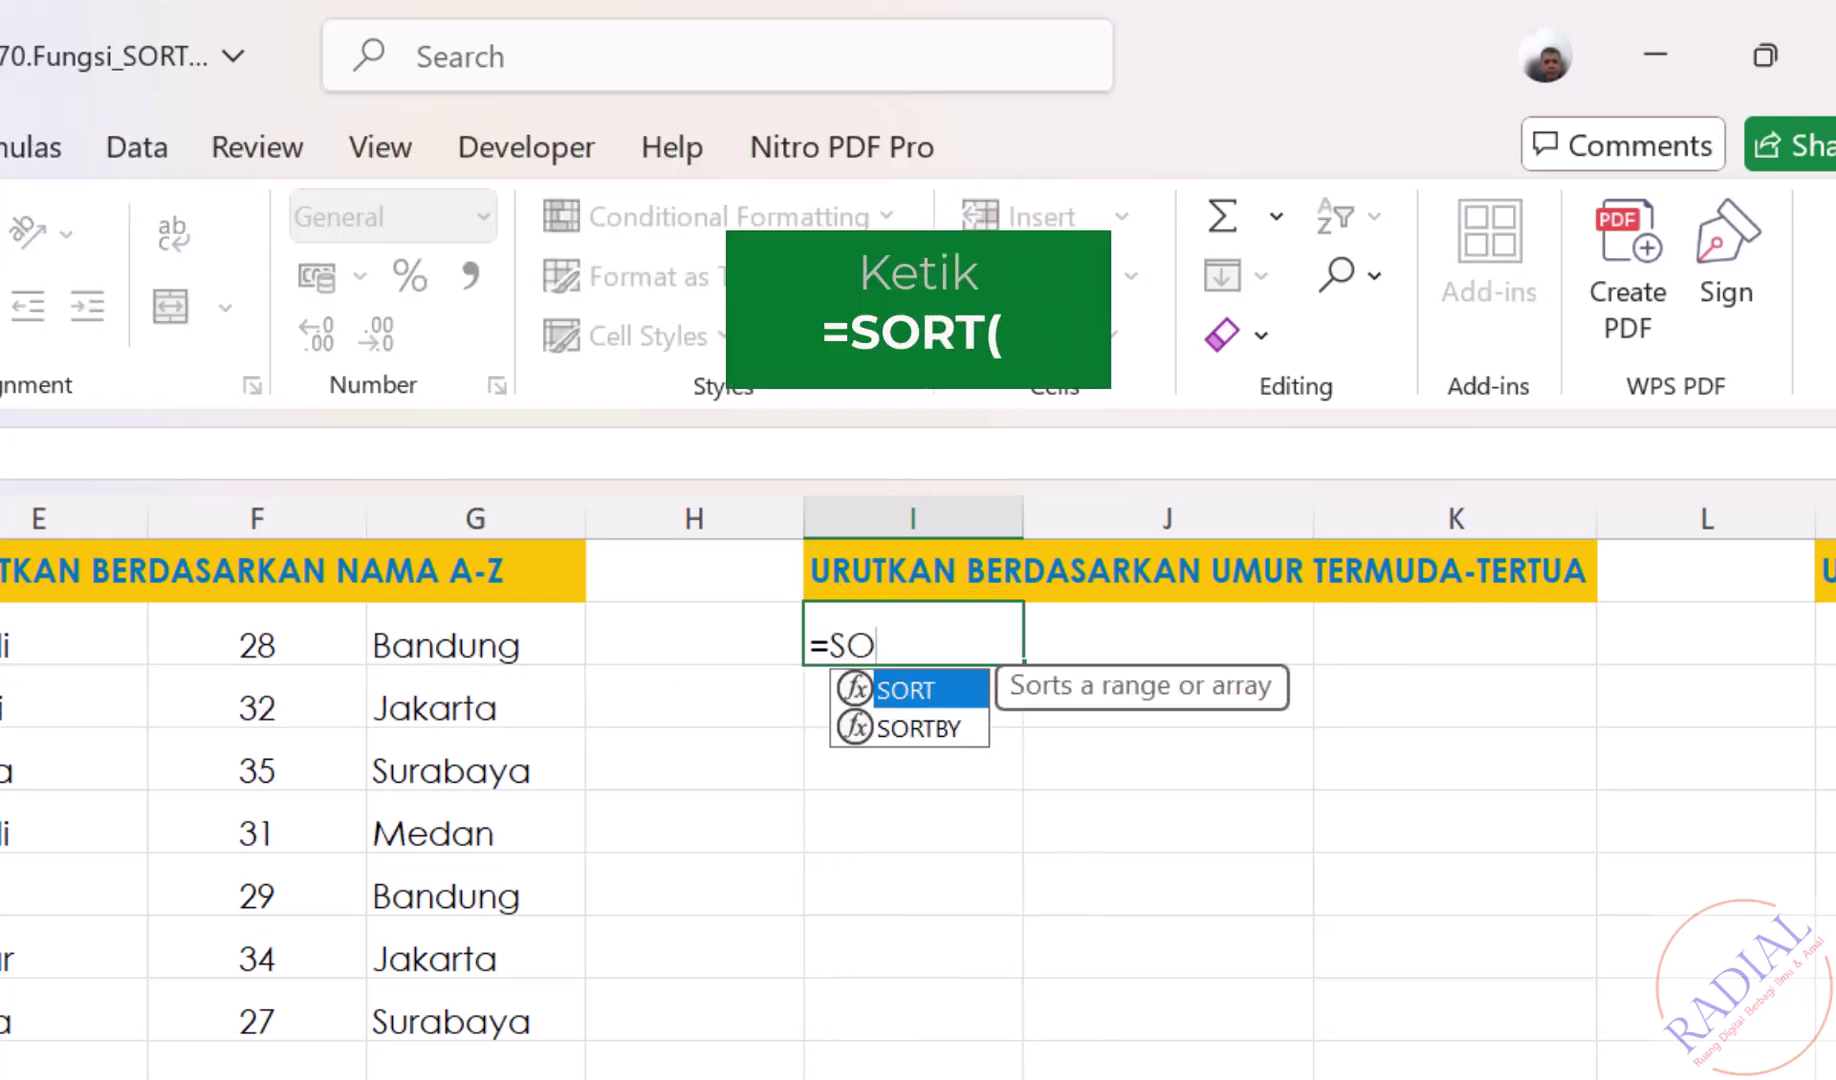
pyautogui.write('(')
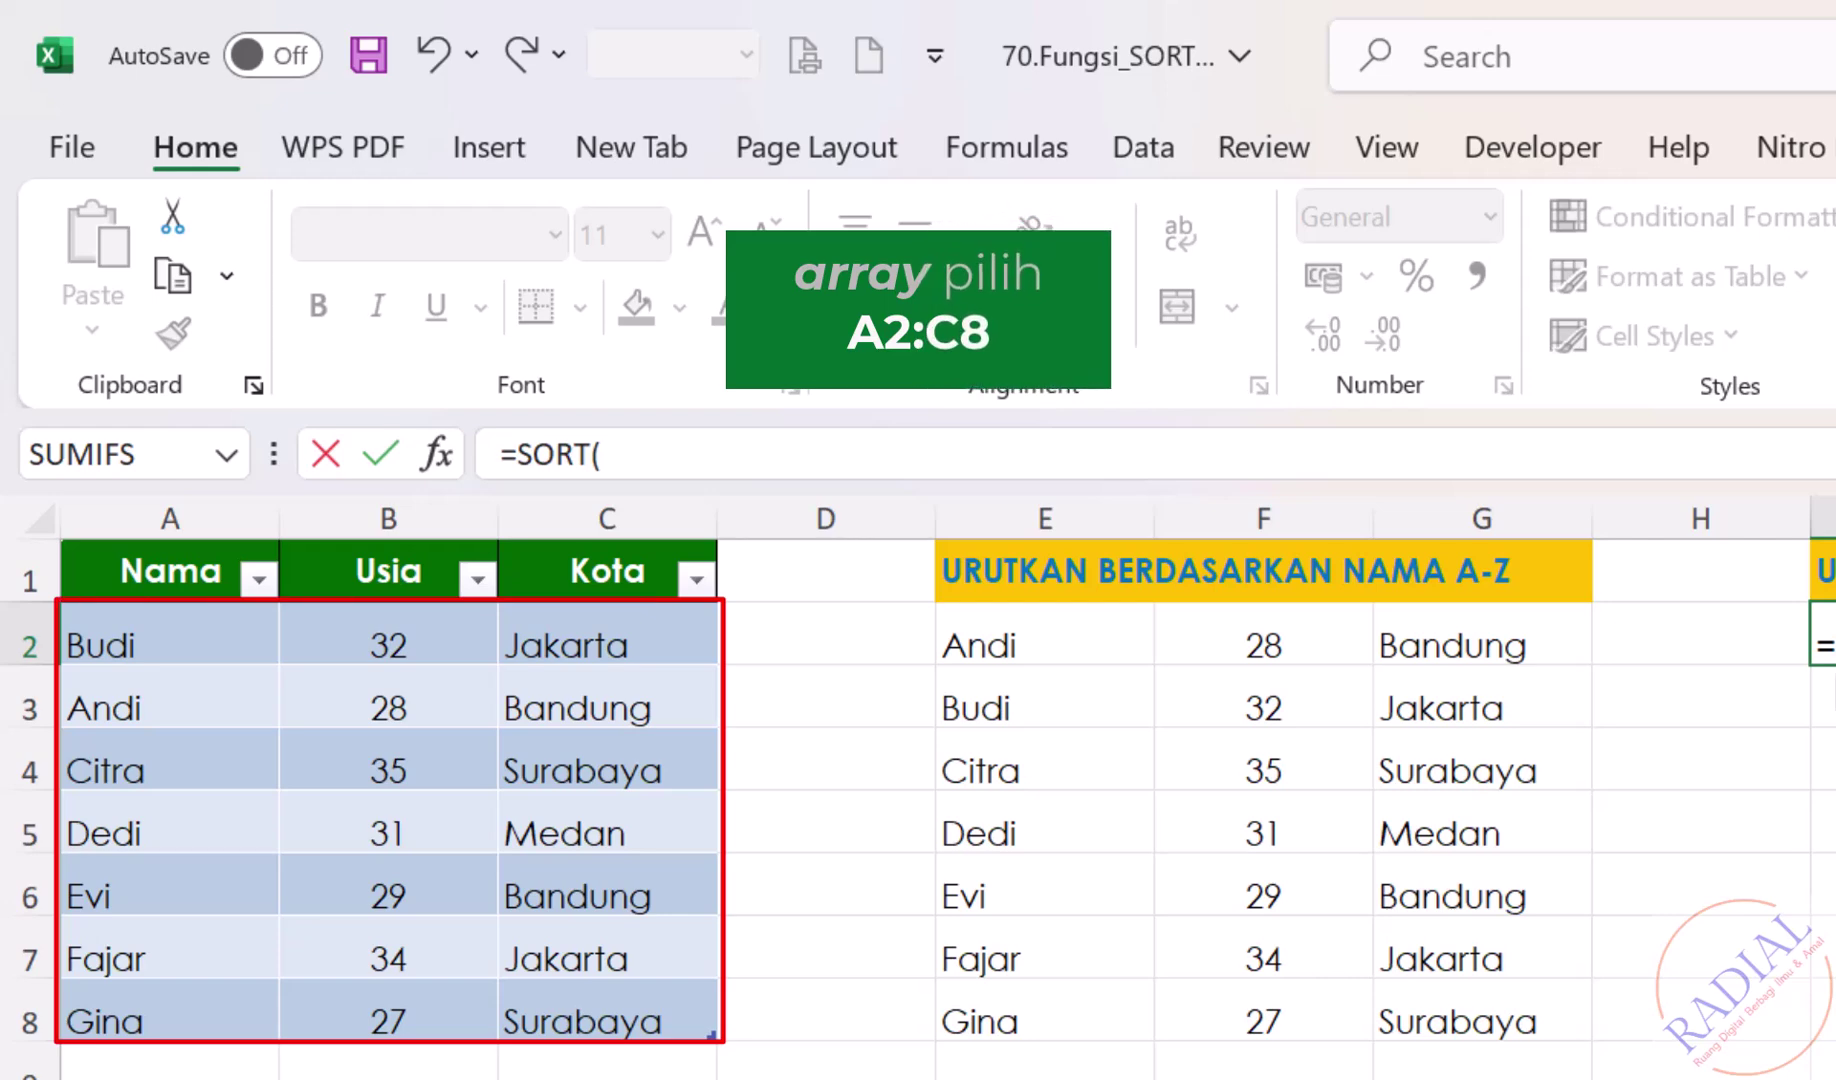
pyautogui.moveTo(180, 645); pyautogui.dragTo(611, 1006)
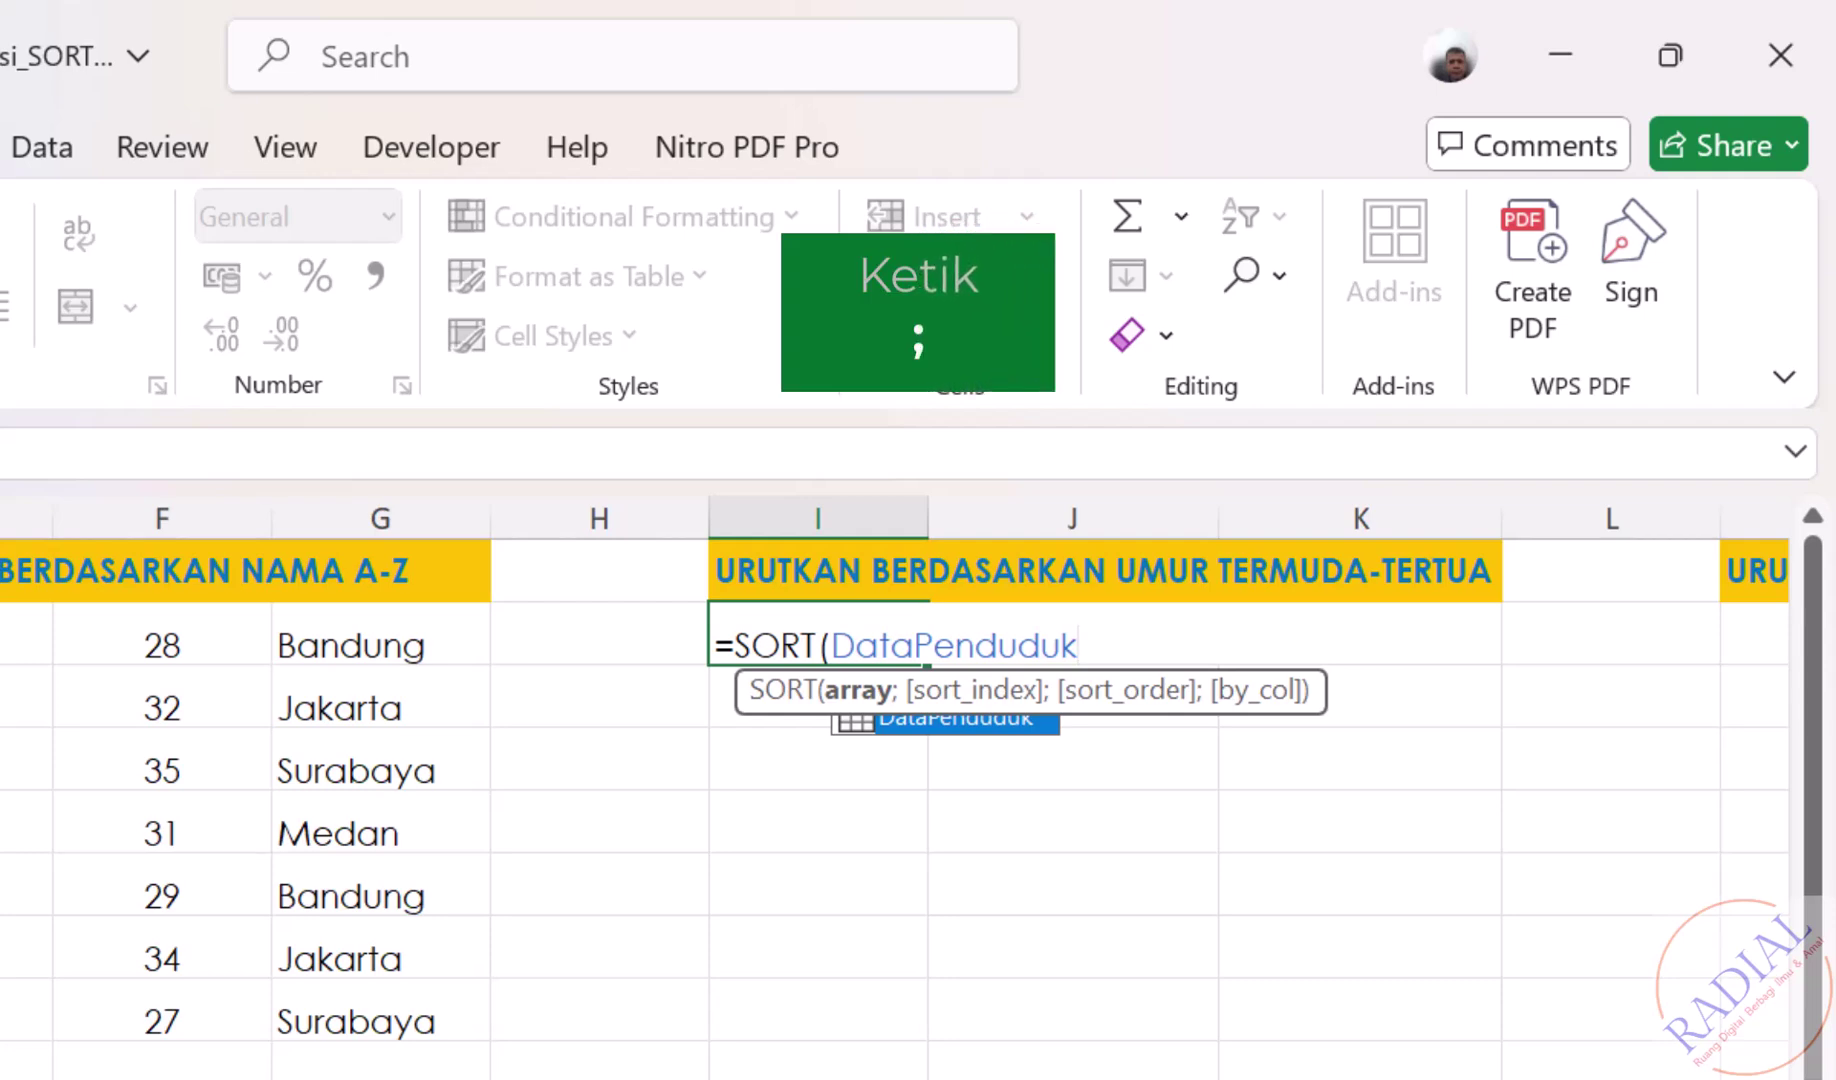
pyautogui.write(';')
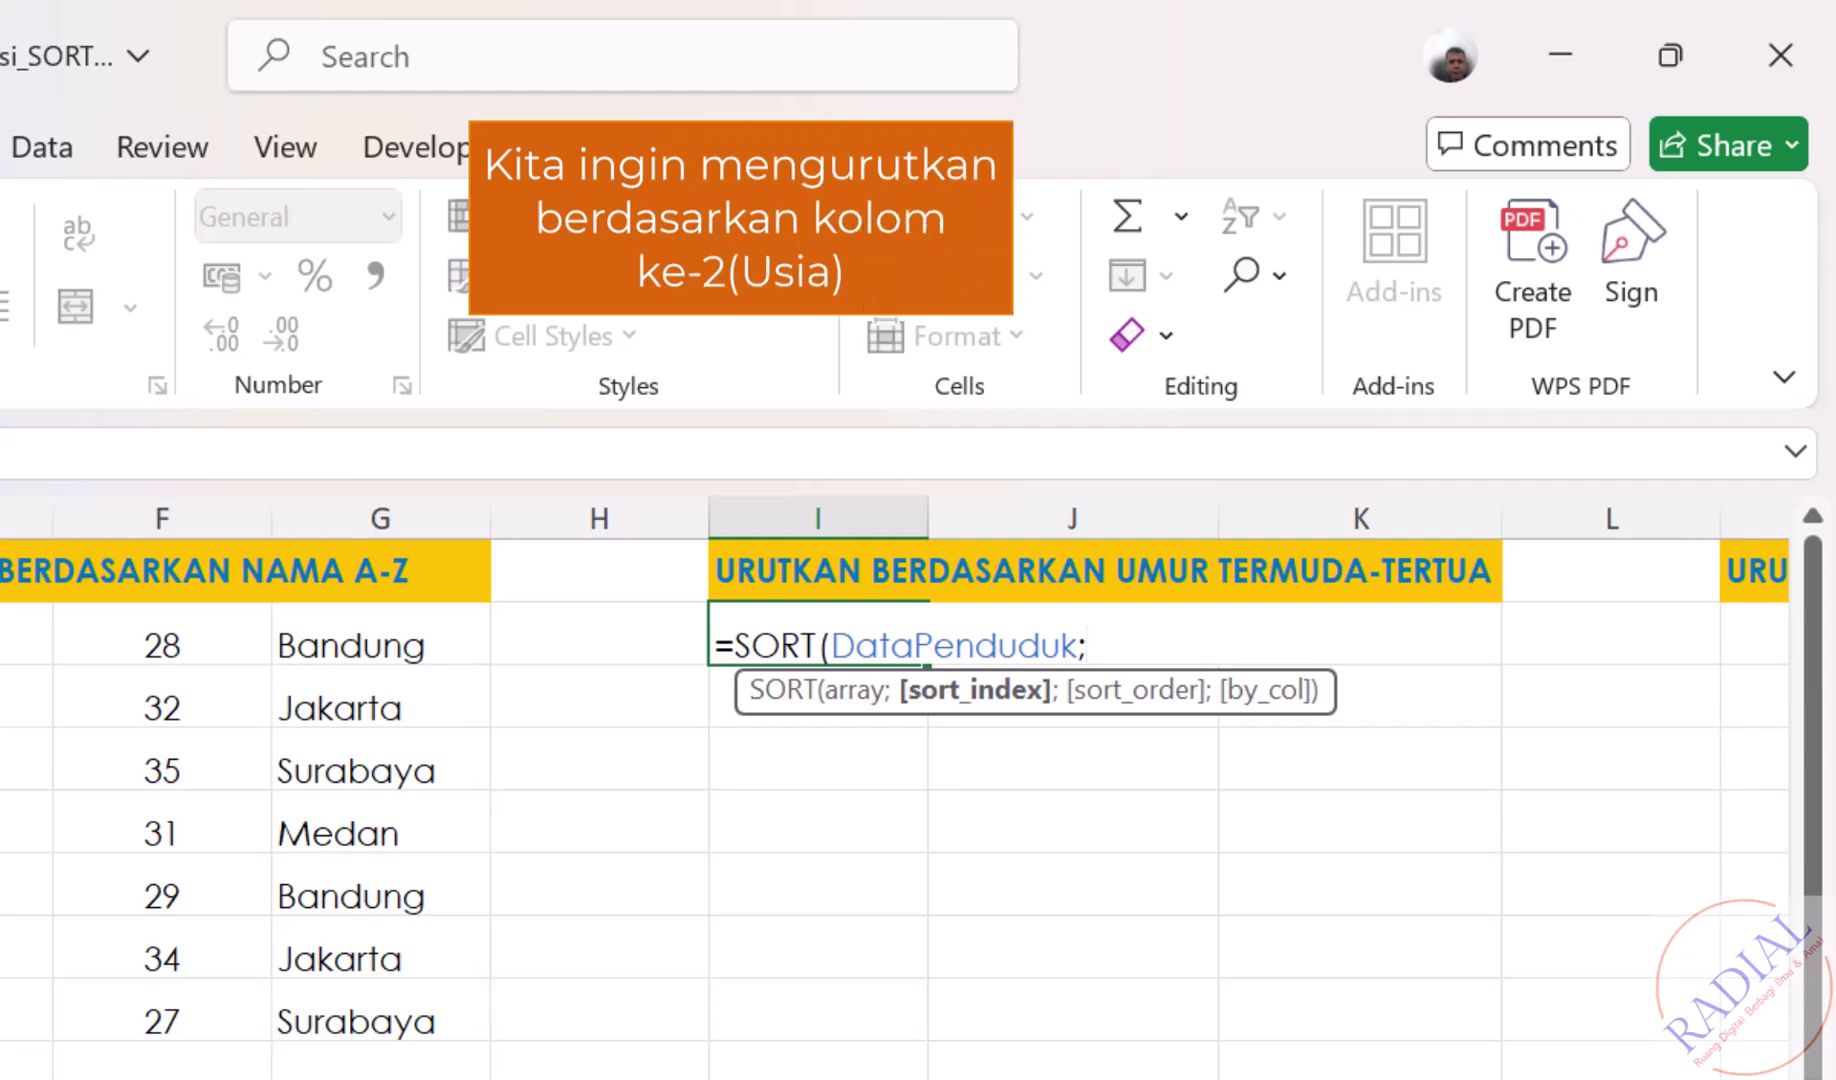
pyautogui.write('2')
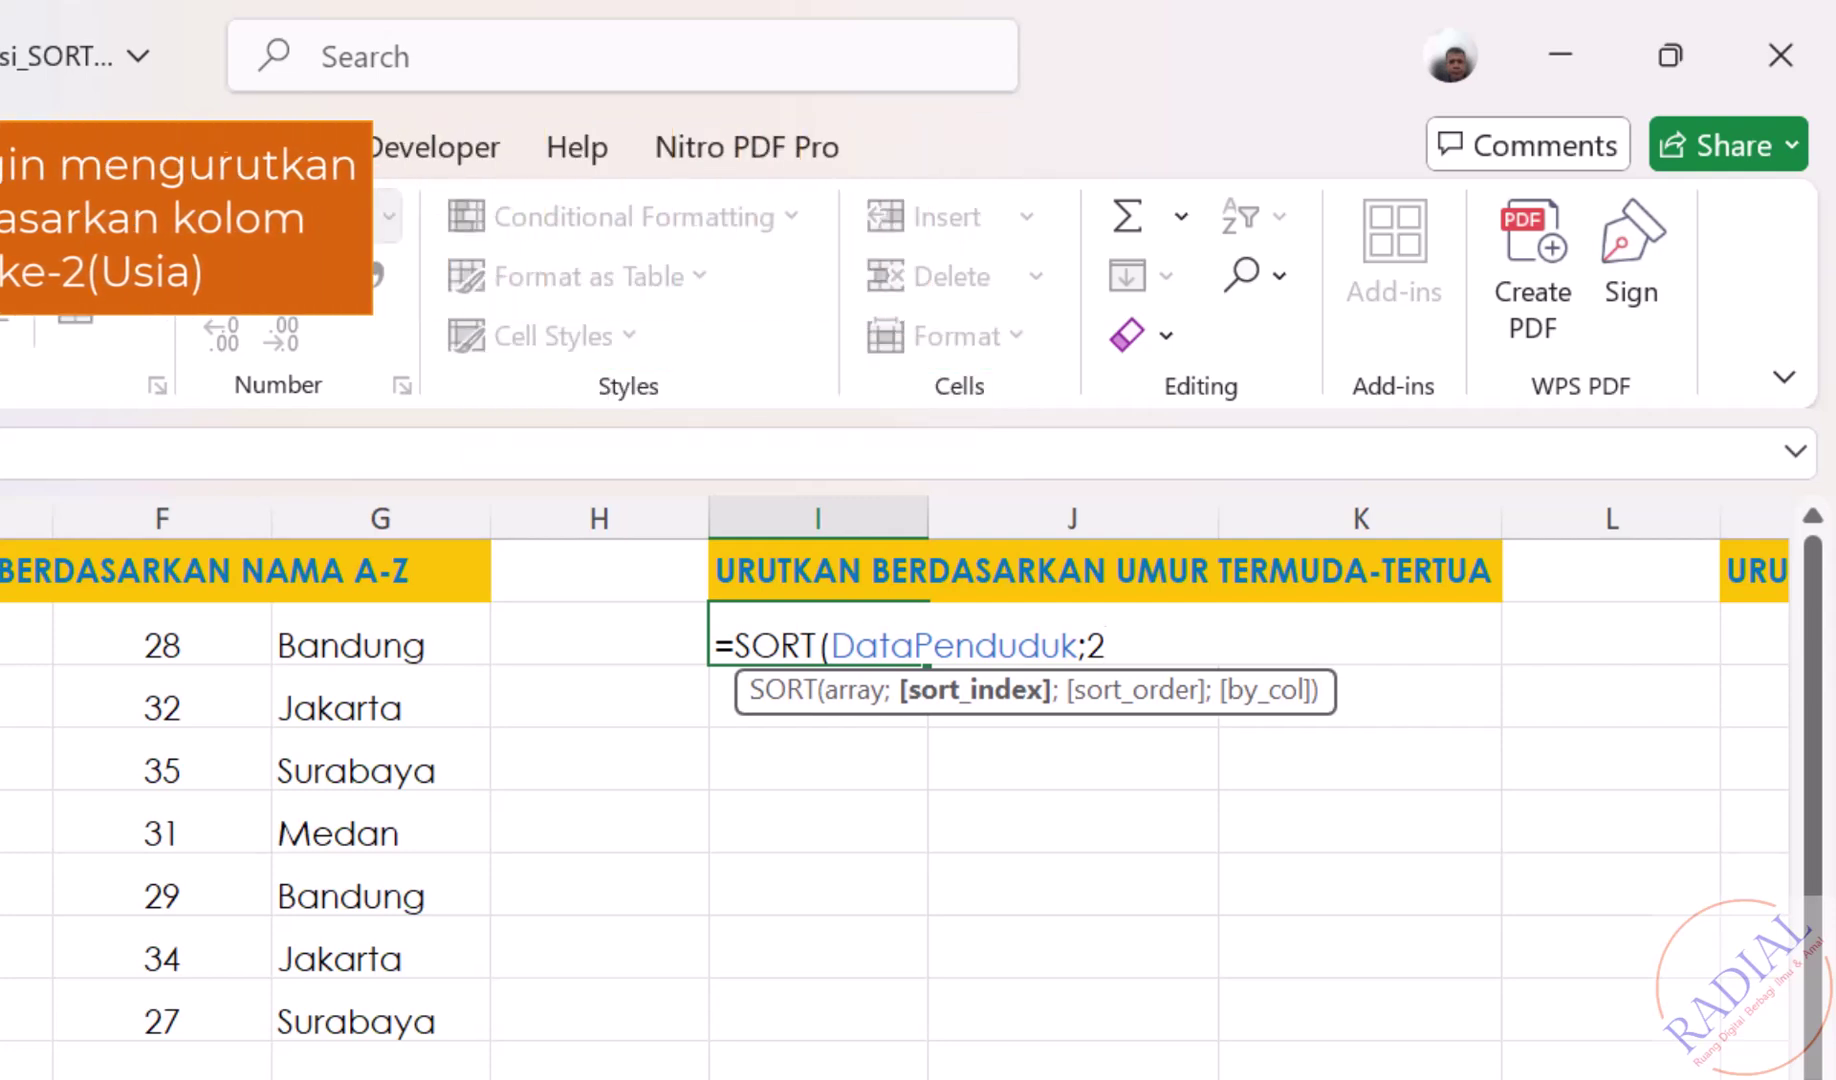
pyautogui.write(';')
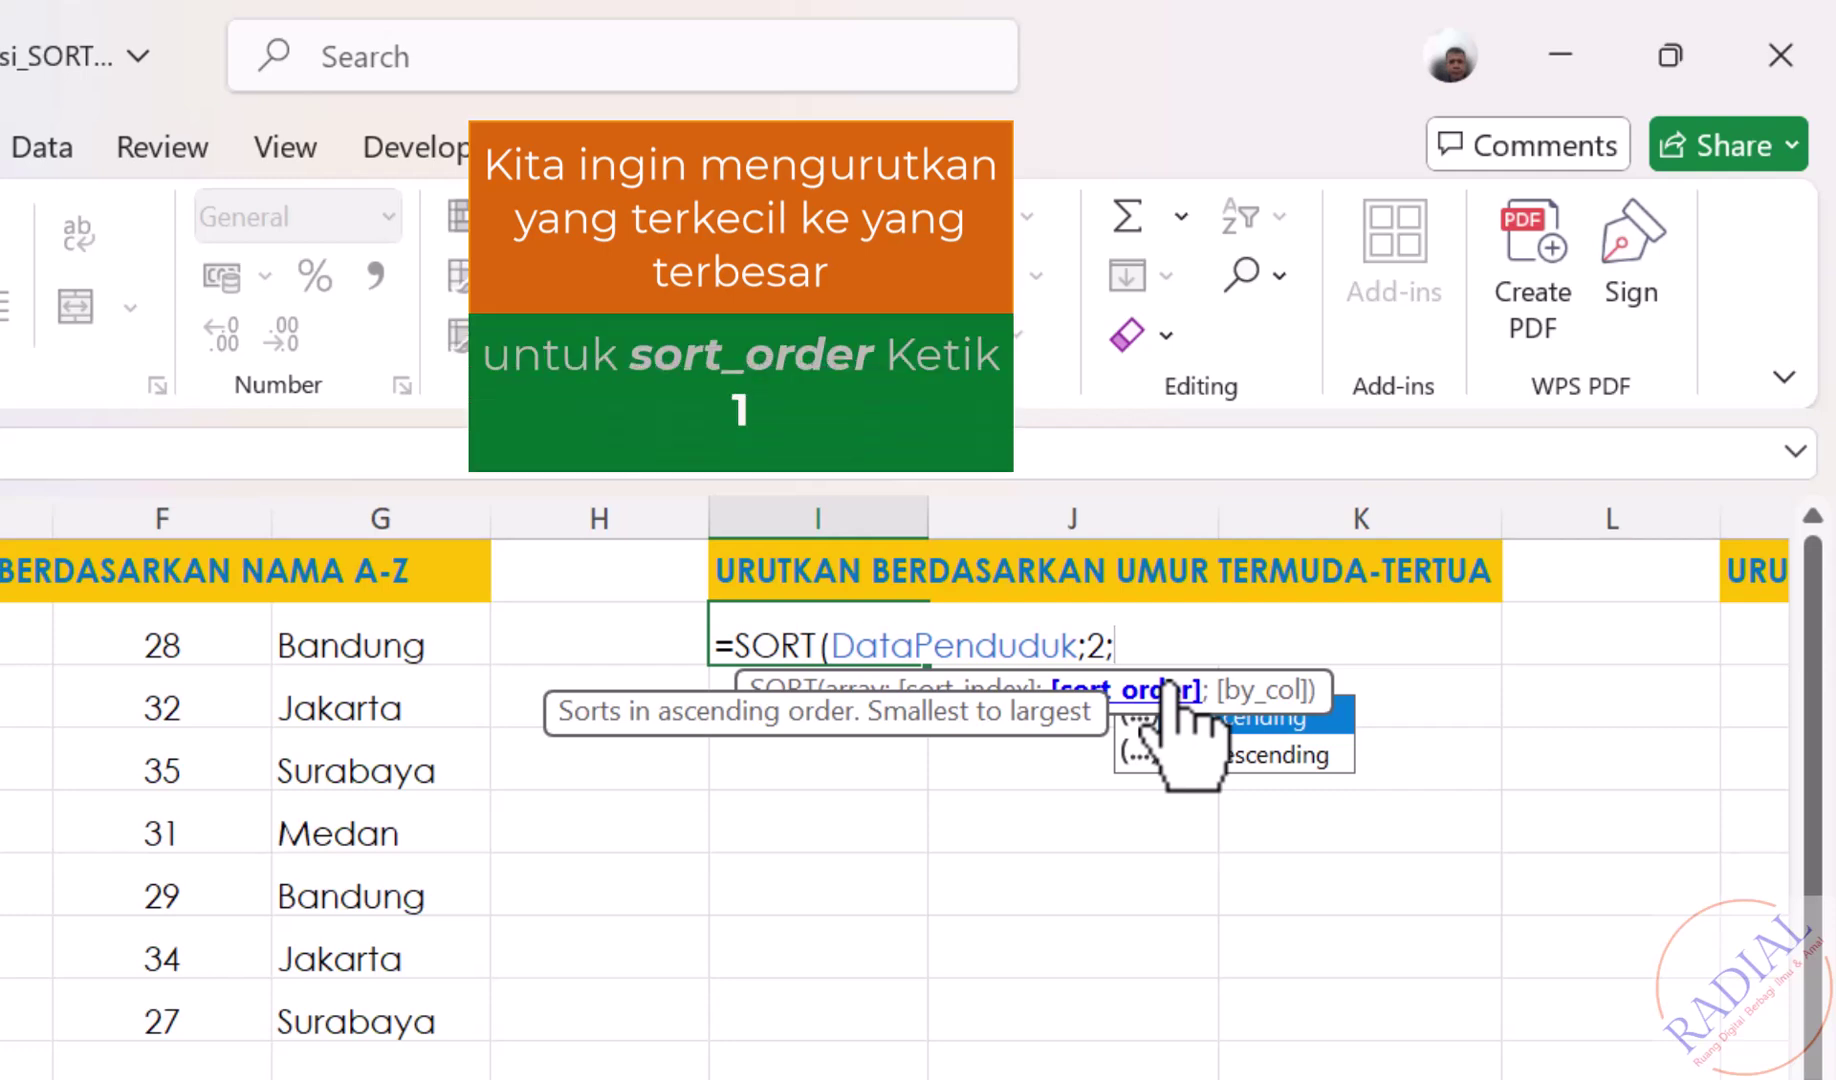
pyautogui.write('1')
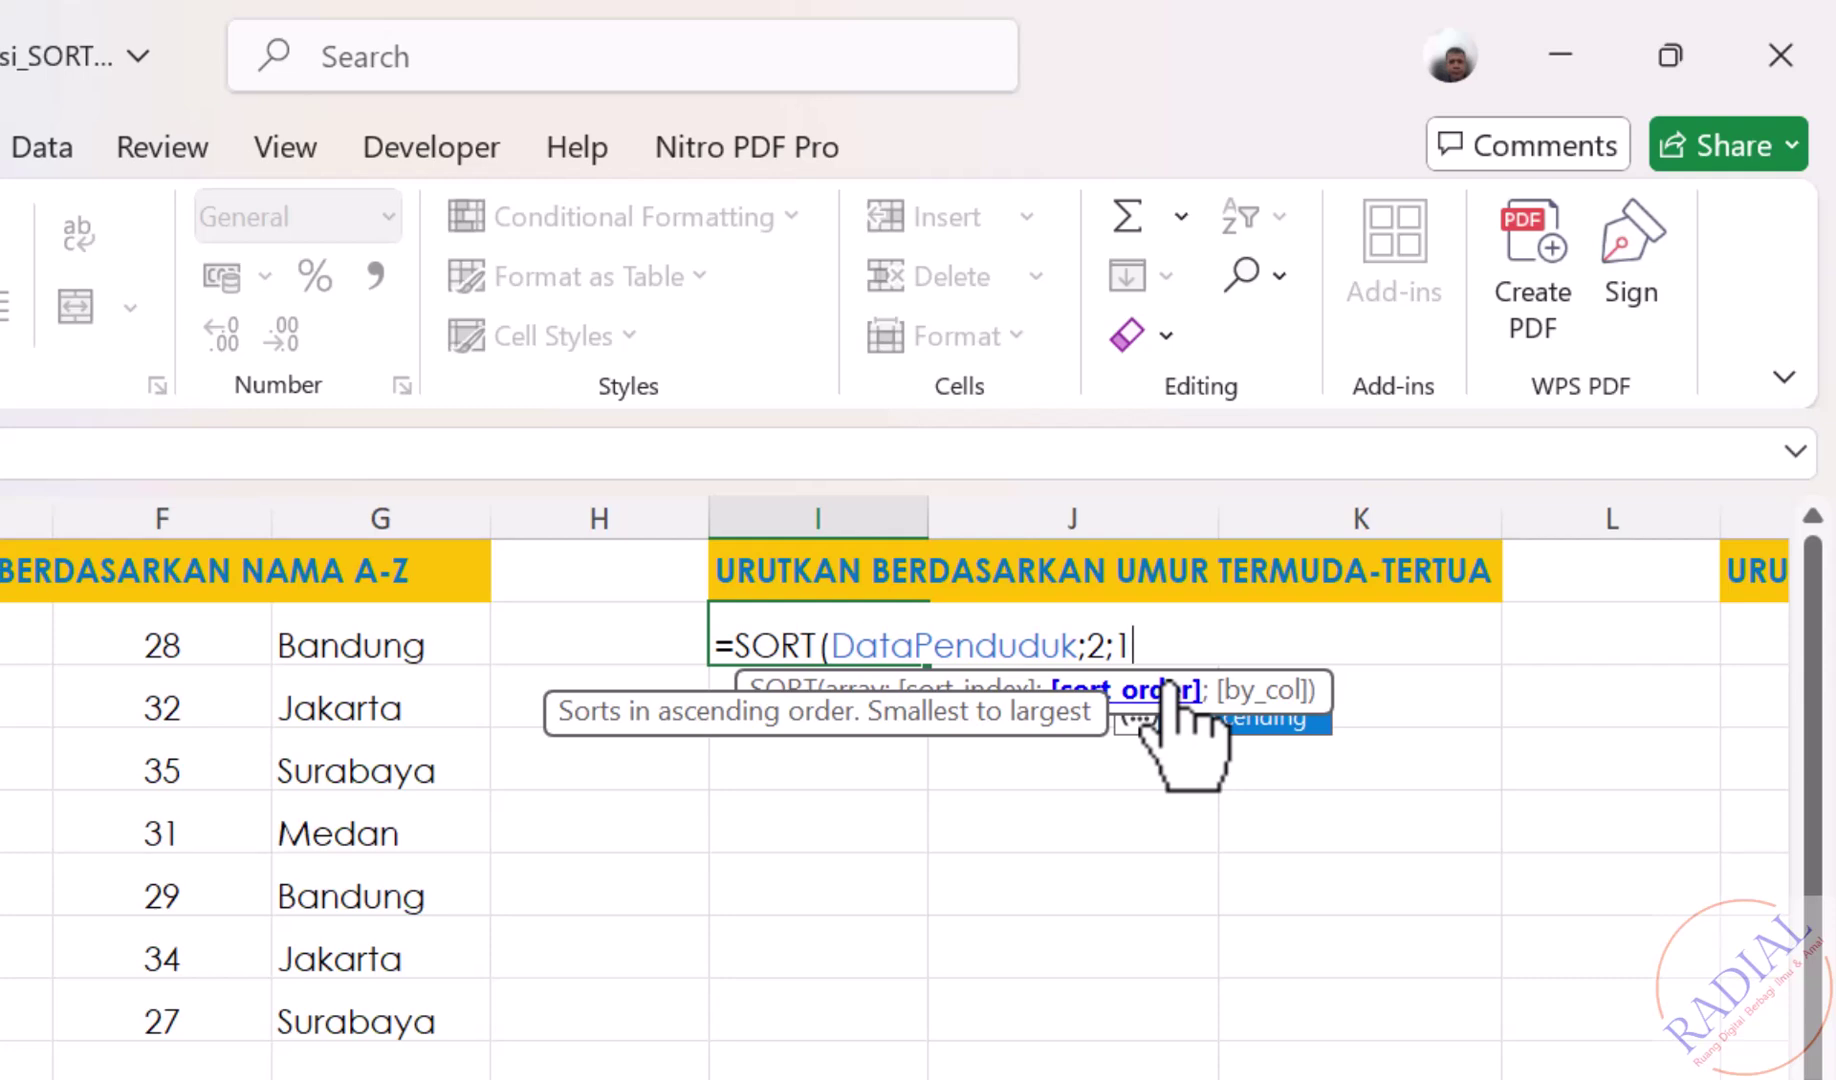
pyautogui.write(')')
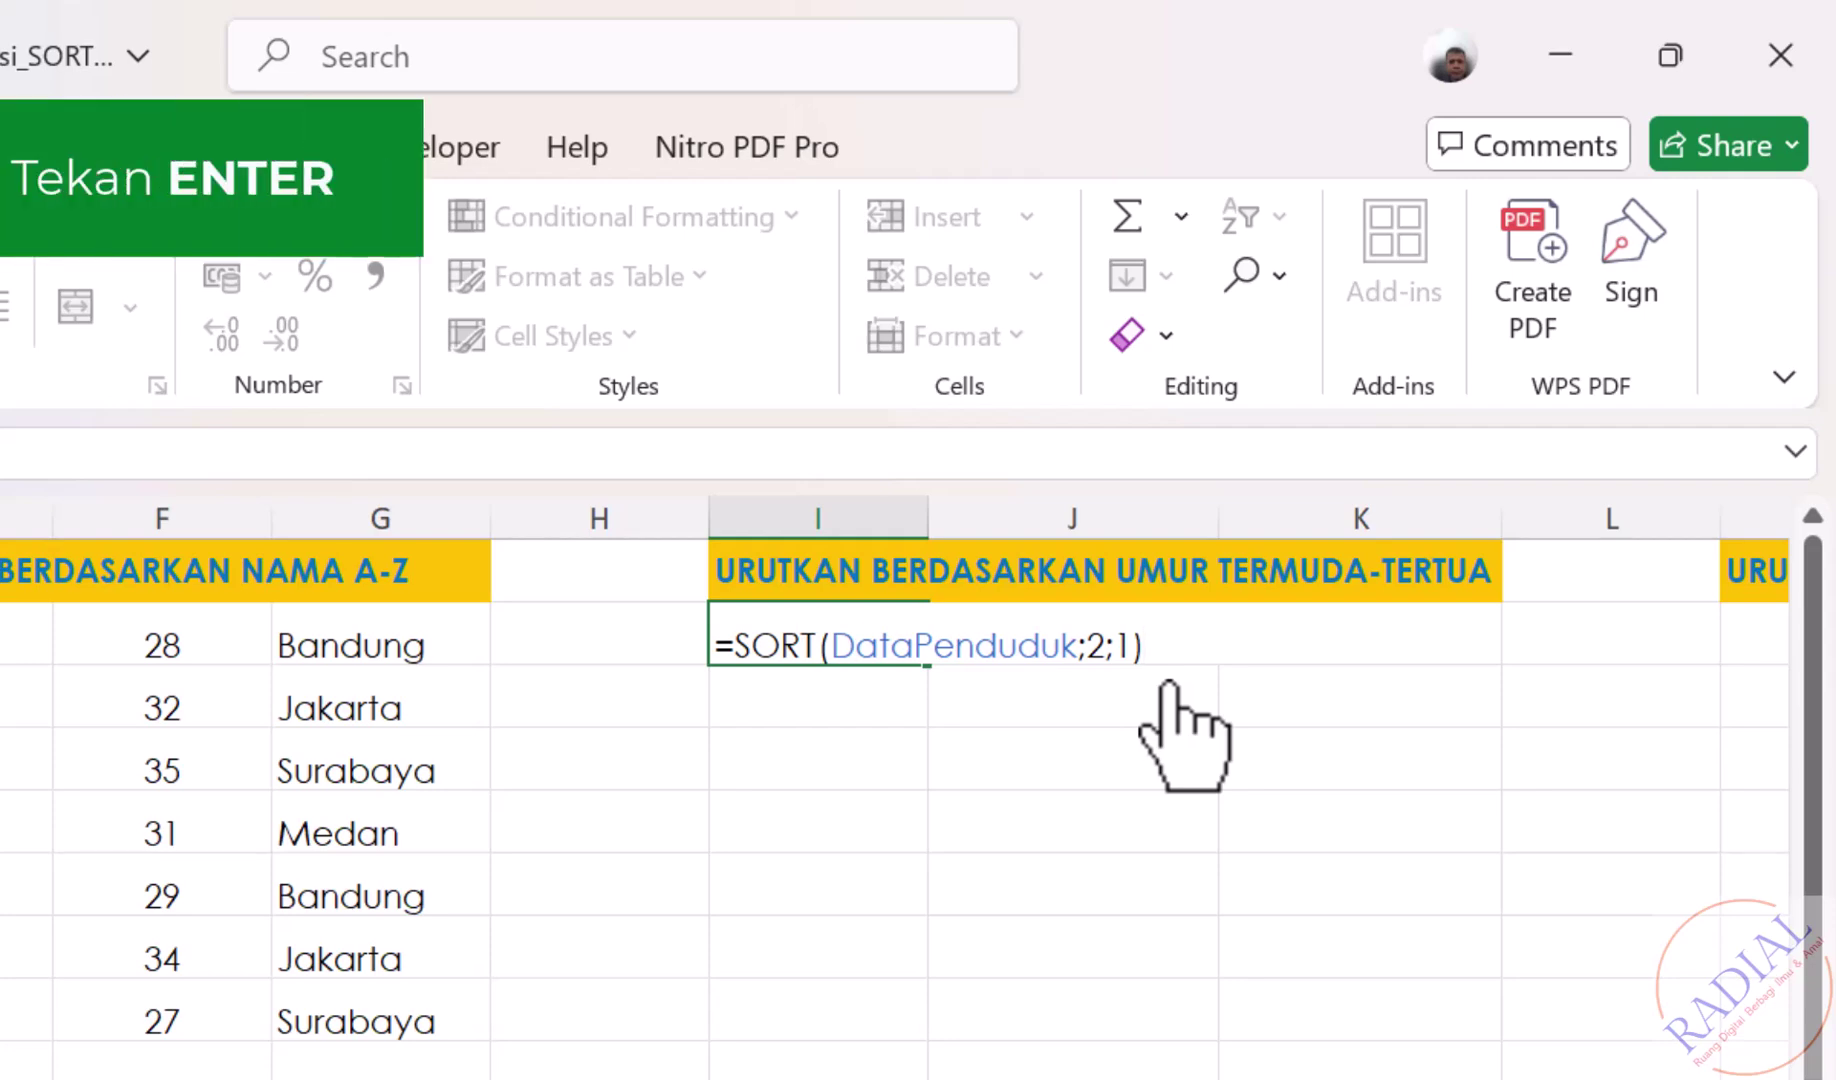
pyautogui.press('Return')
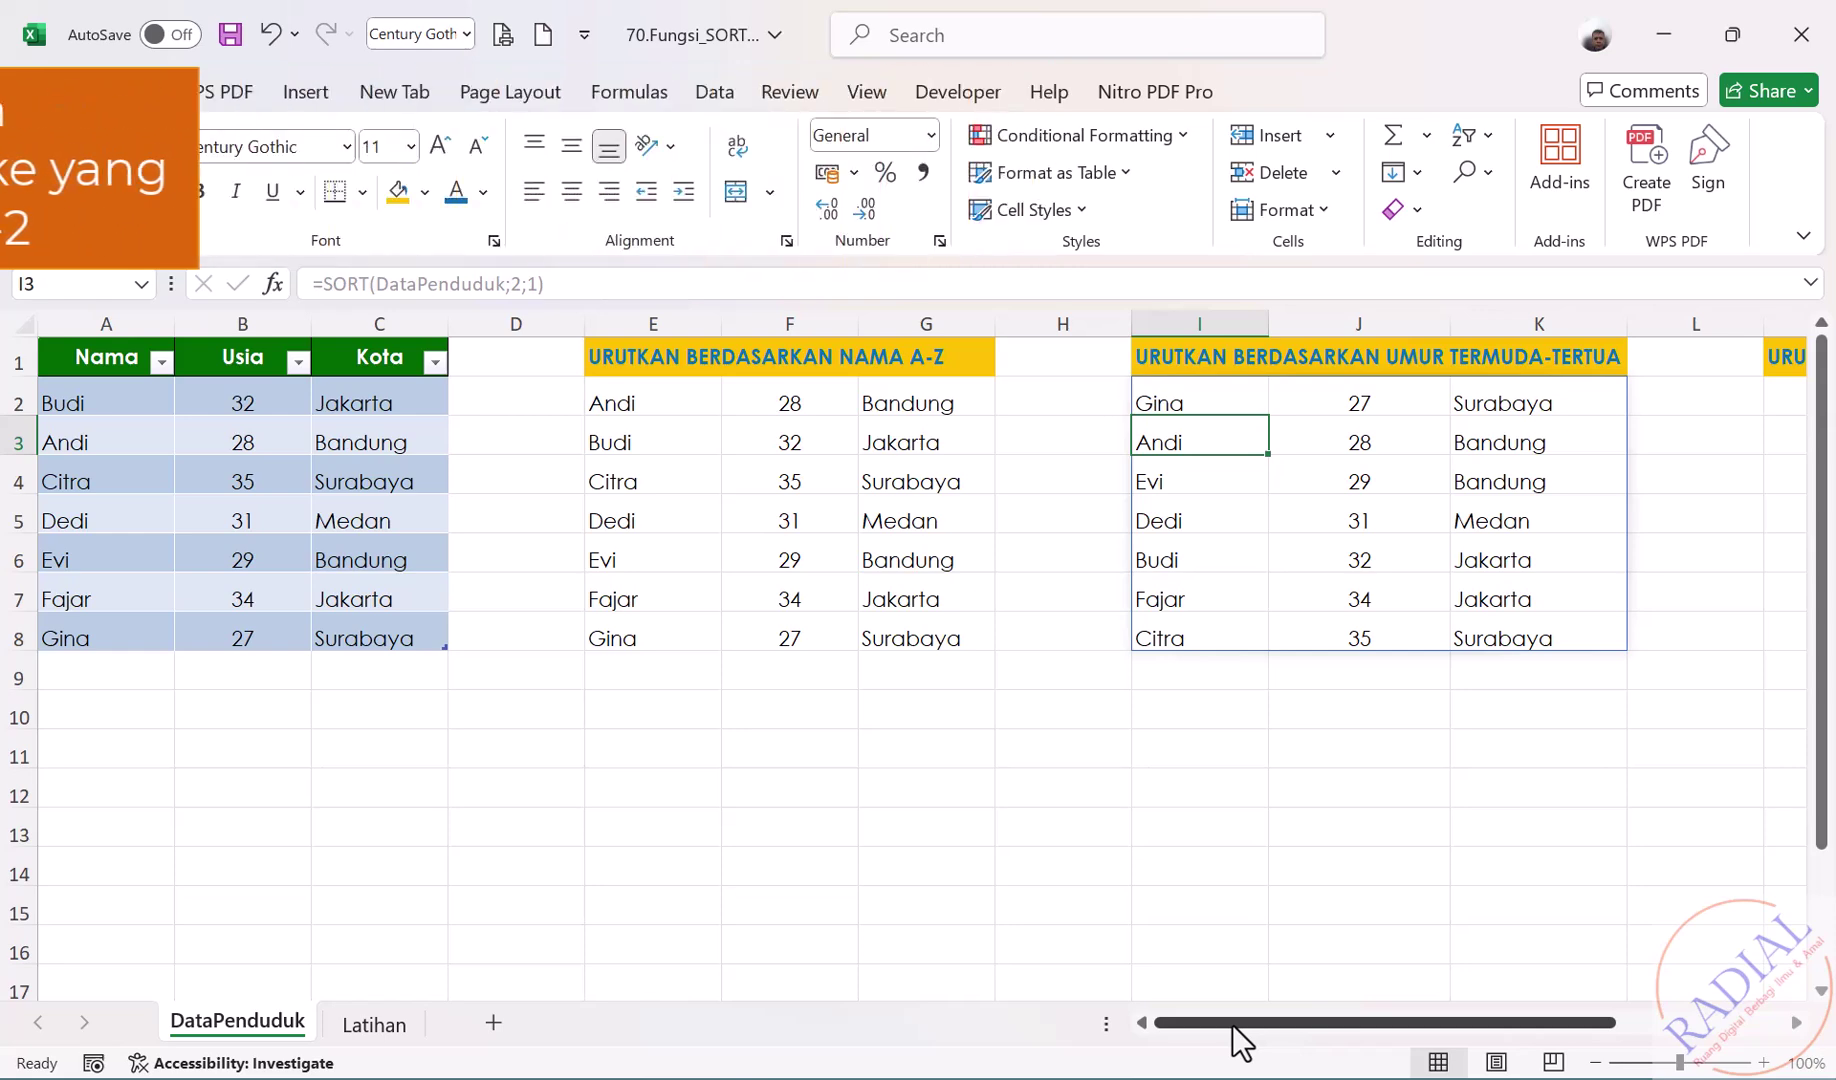
# In M2, enter =SORT(DataPenduduk;2;-1) to sort the table by age from oldest to youngest.
pyautogui.moveTo(1232, 1024); pyautogui.dragTo(1413, 1031)
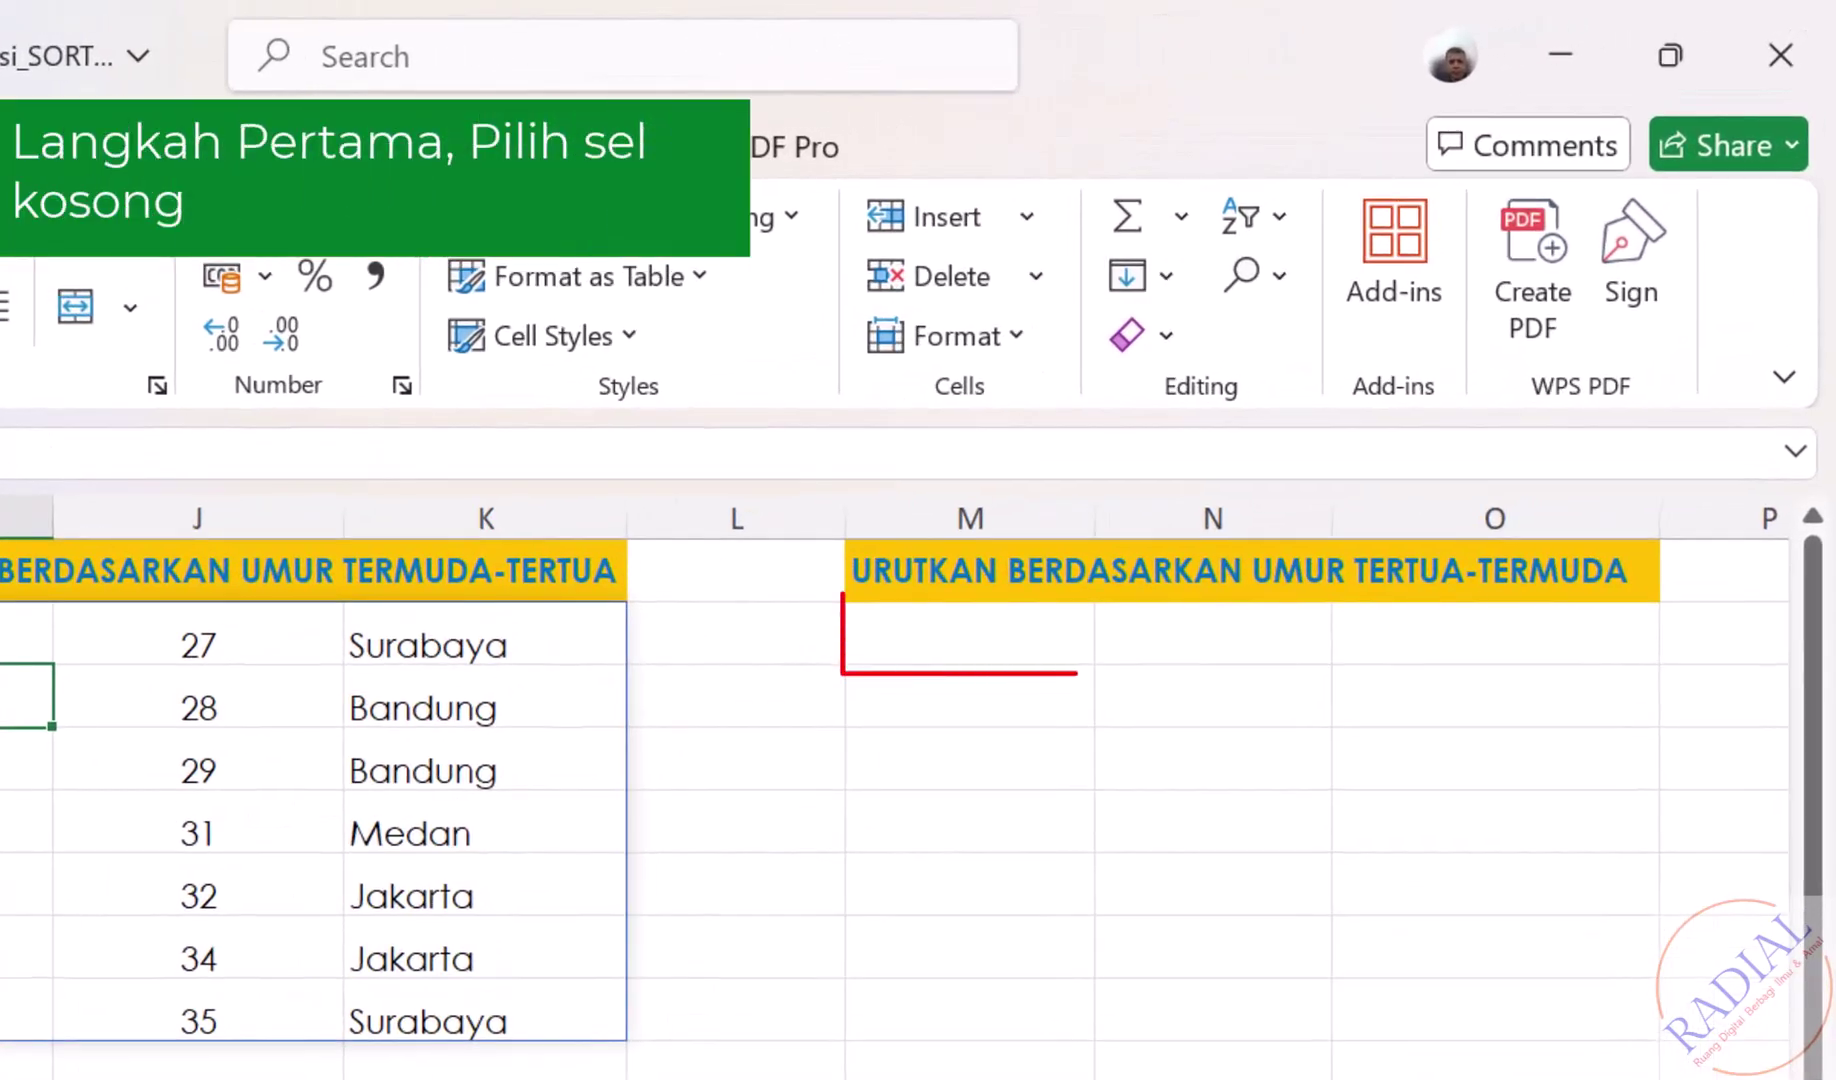
pyautogui.click(983, 628)
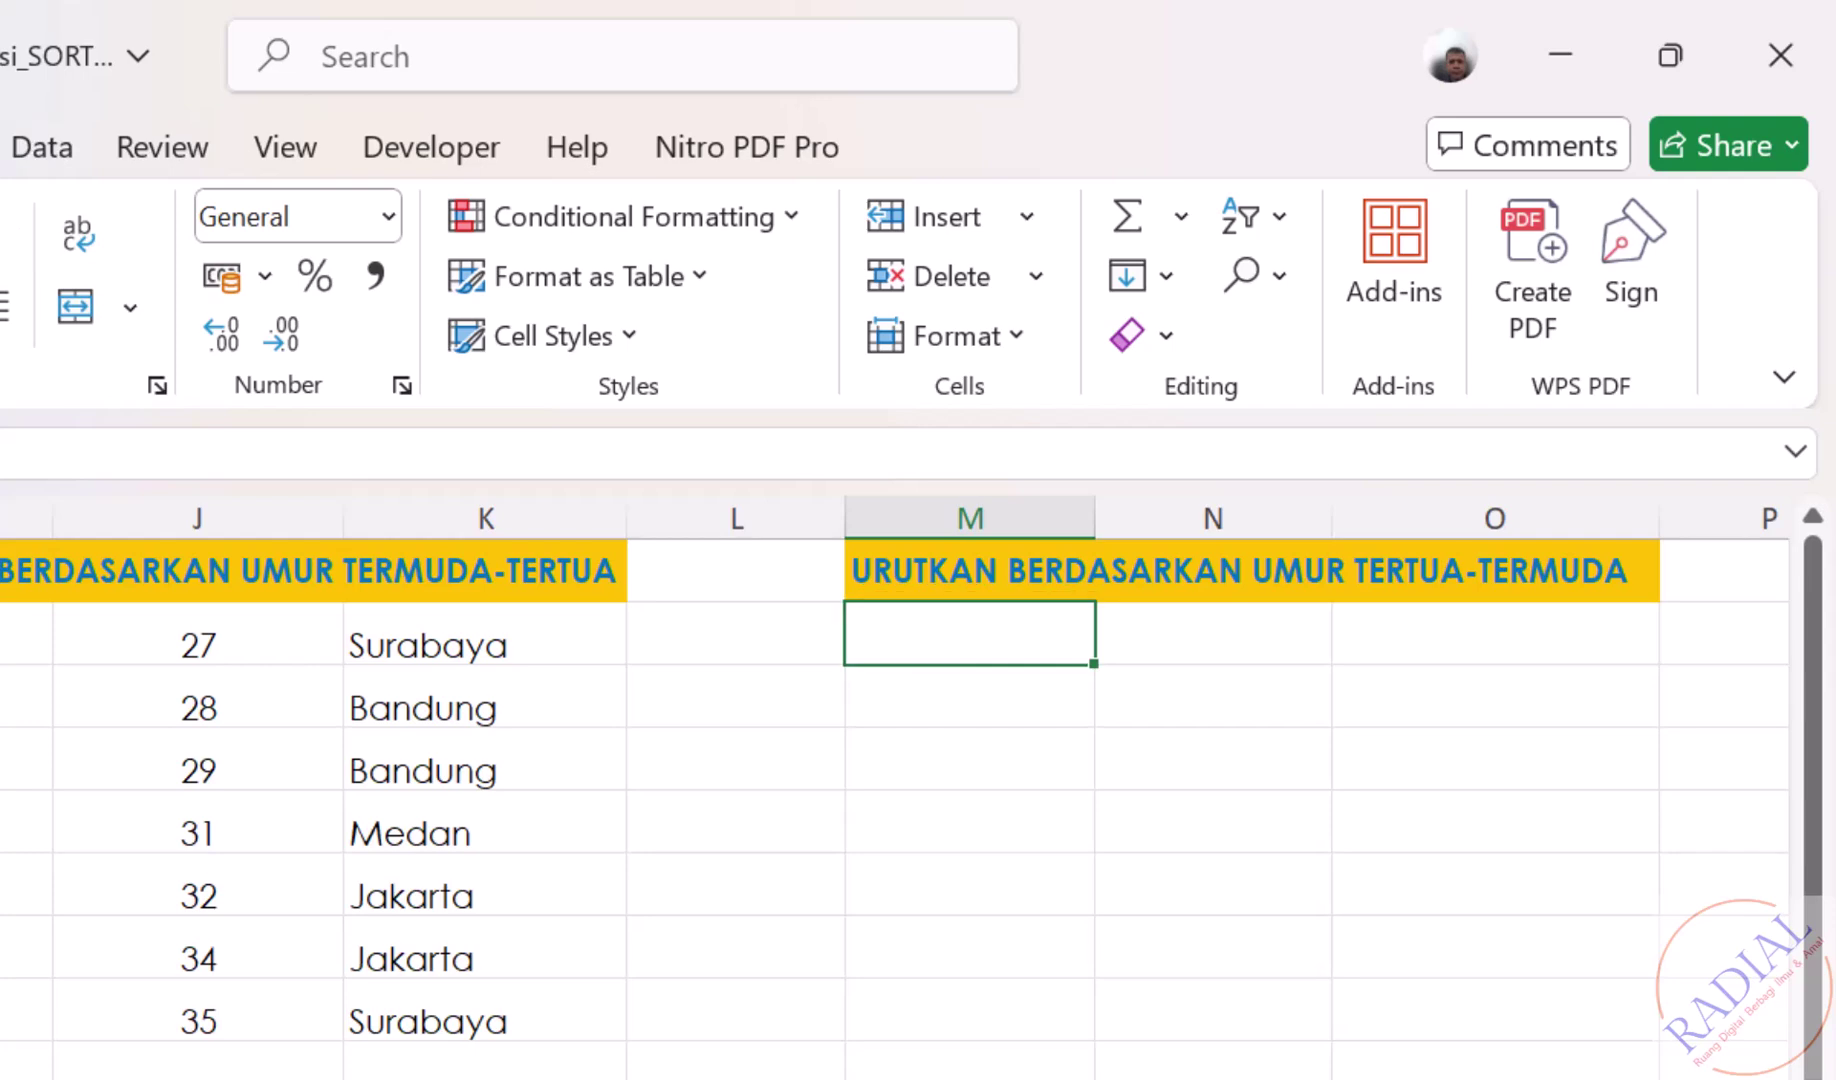
pyautogui.write('=SORT')
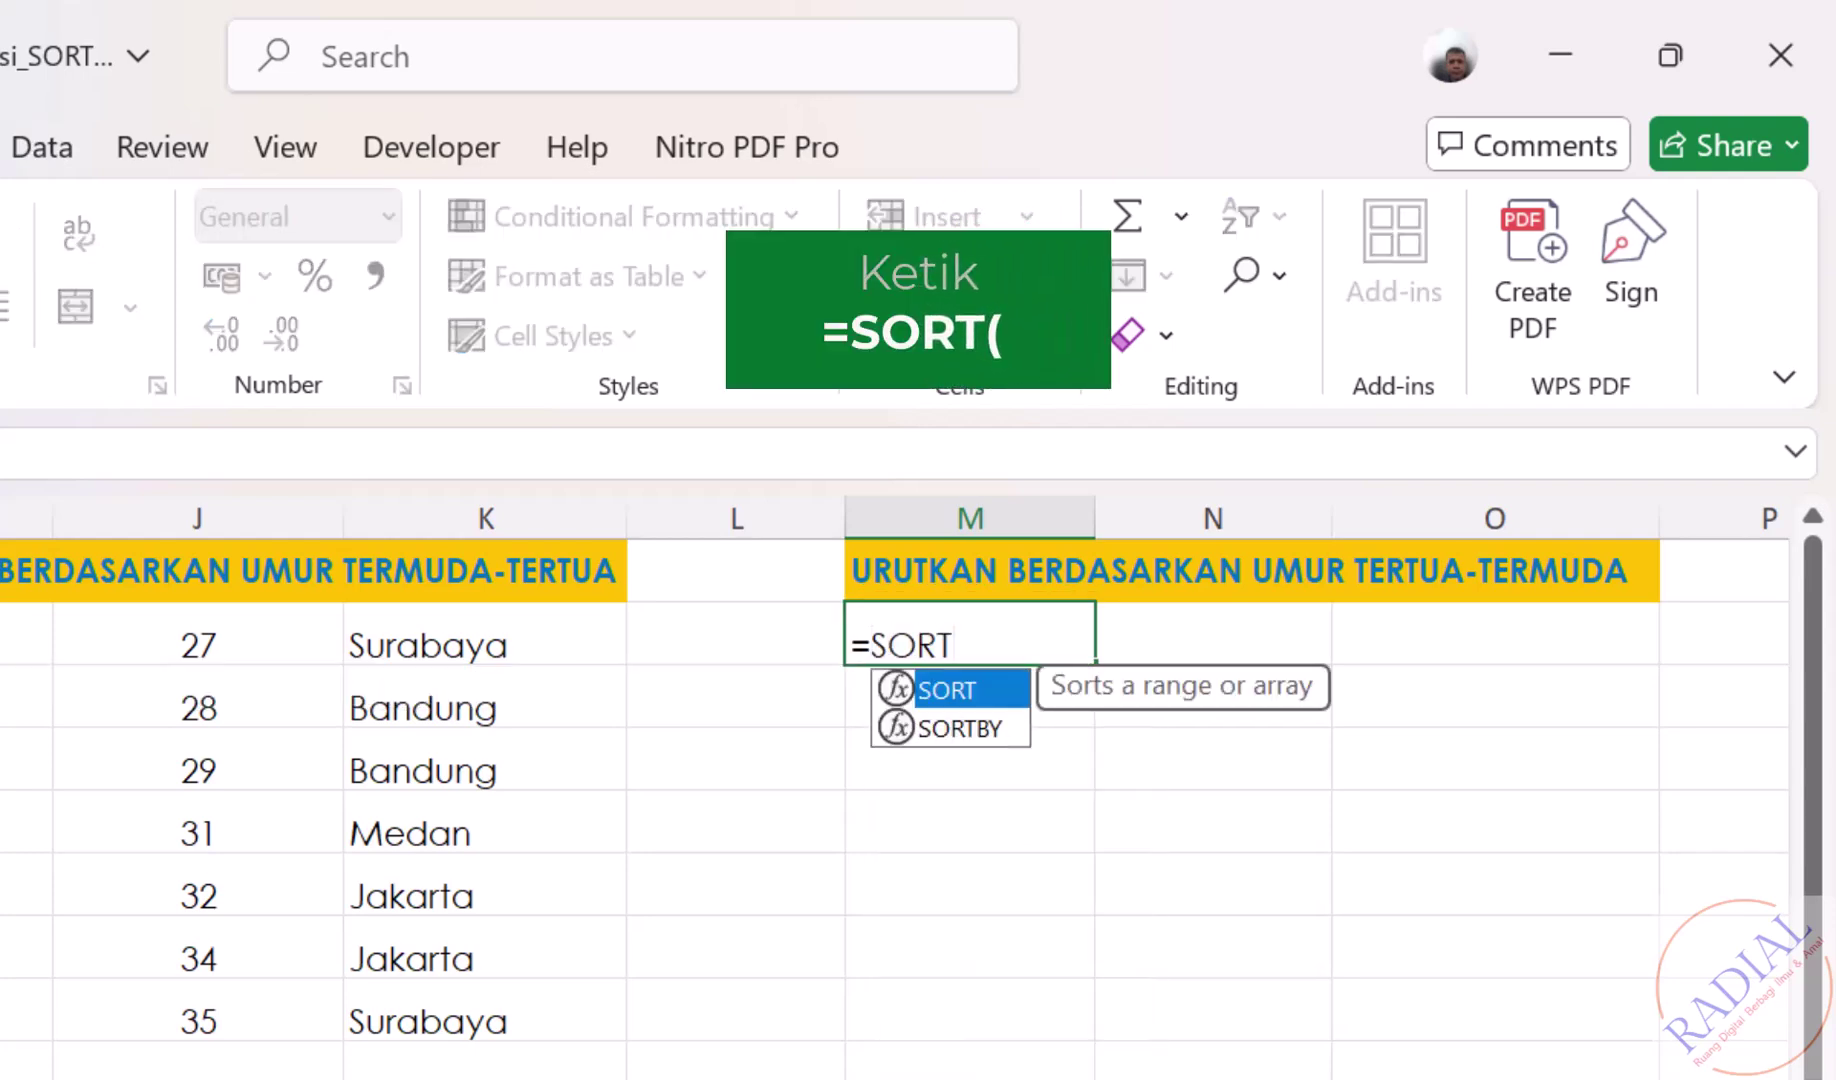
pyautogui.write('(')
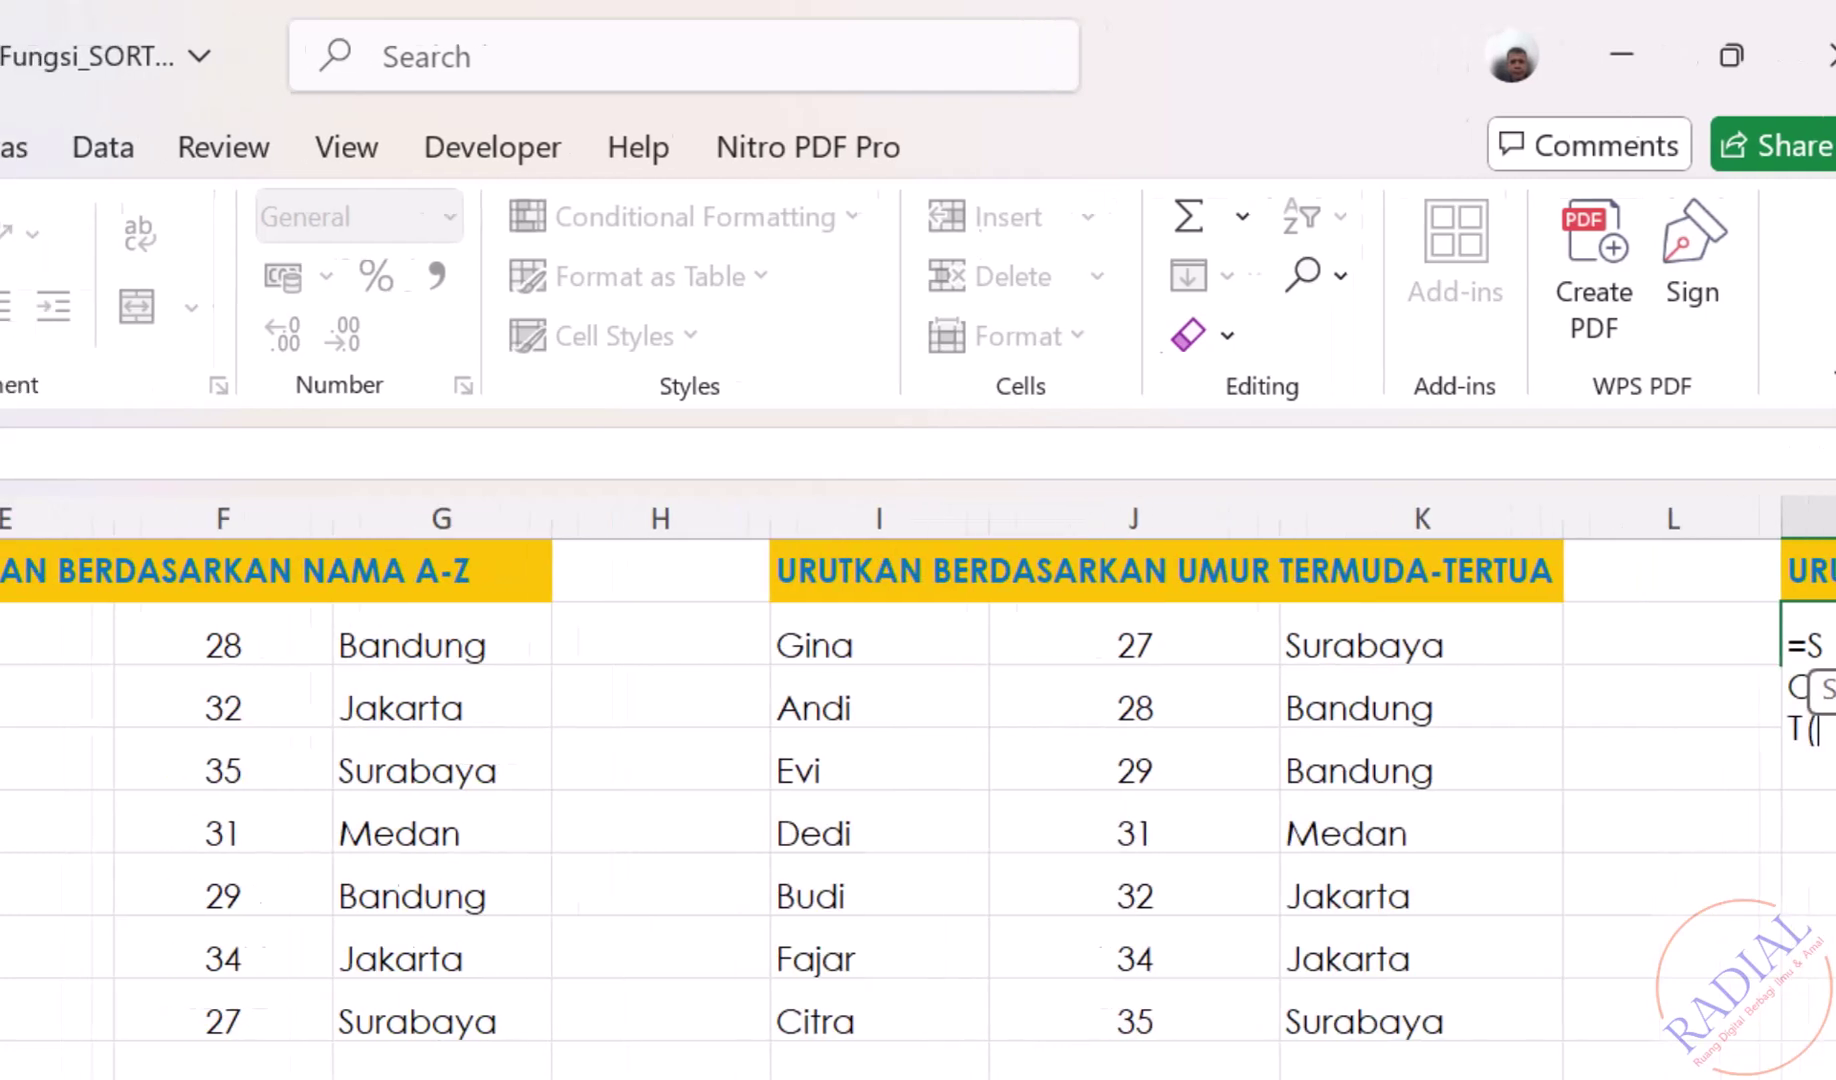
pyautogui.moveTo(143, 615); pyautogui.dragTo(590, 1005)
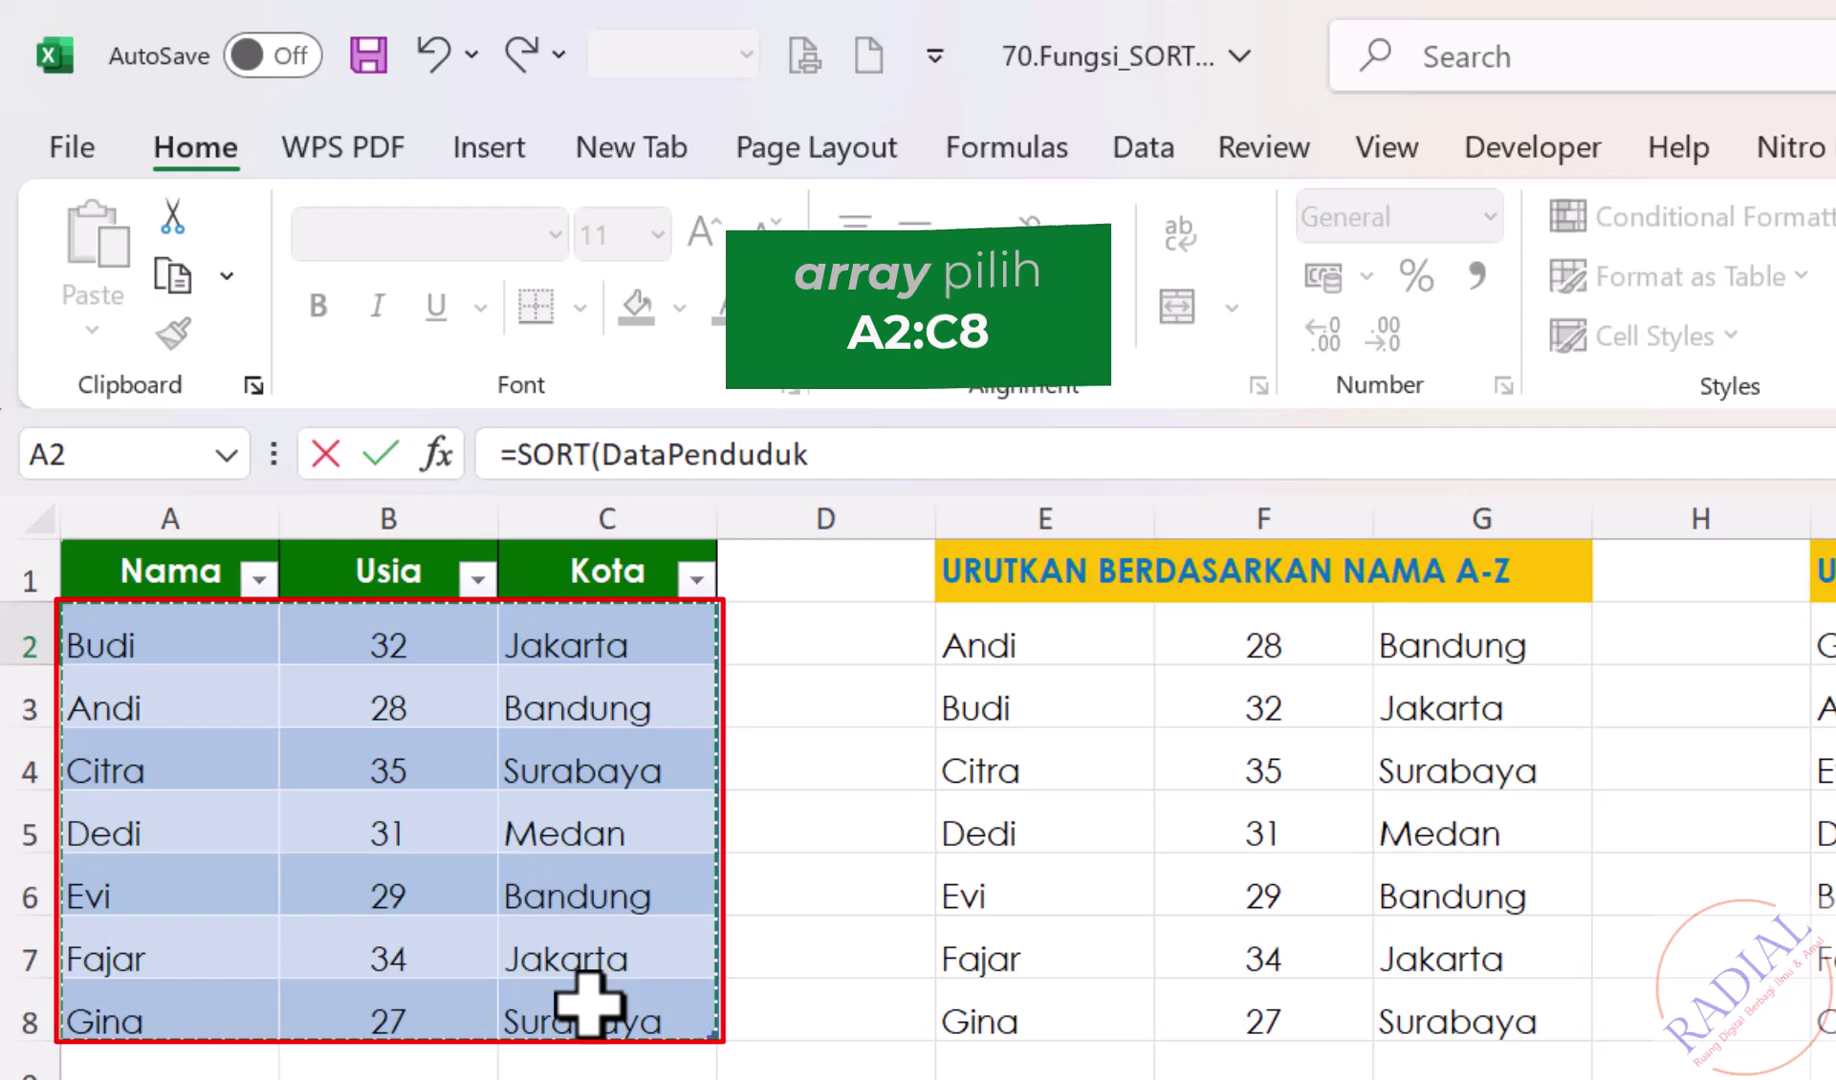
pyautogui.hscroll(3, 590, 1000)
pyautogui.hscroll(2, 918, 790)
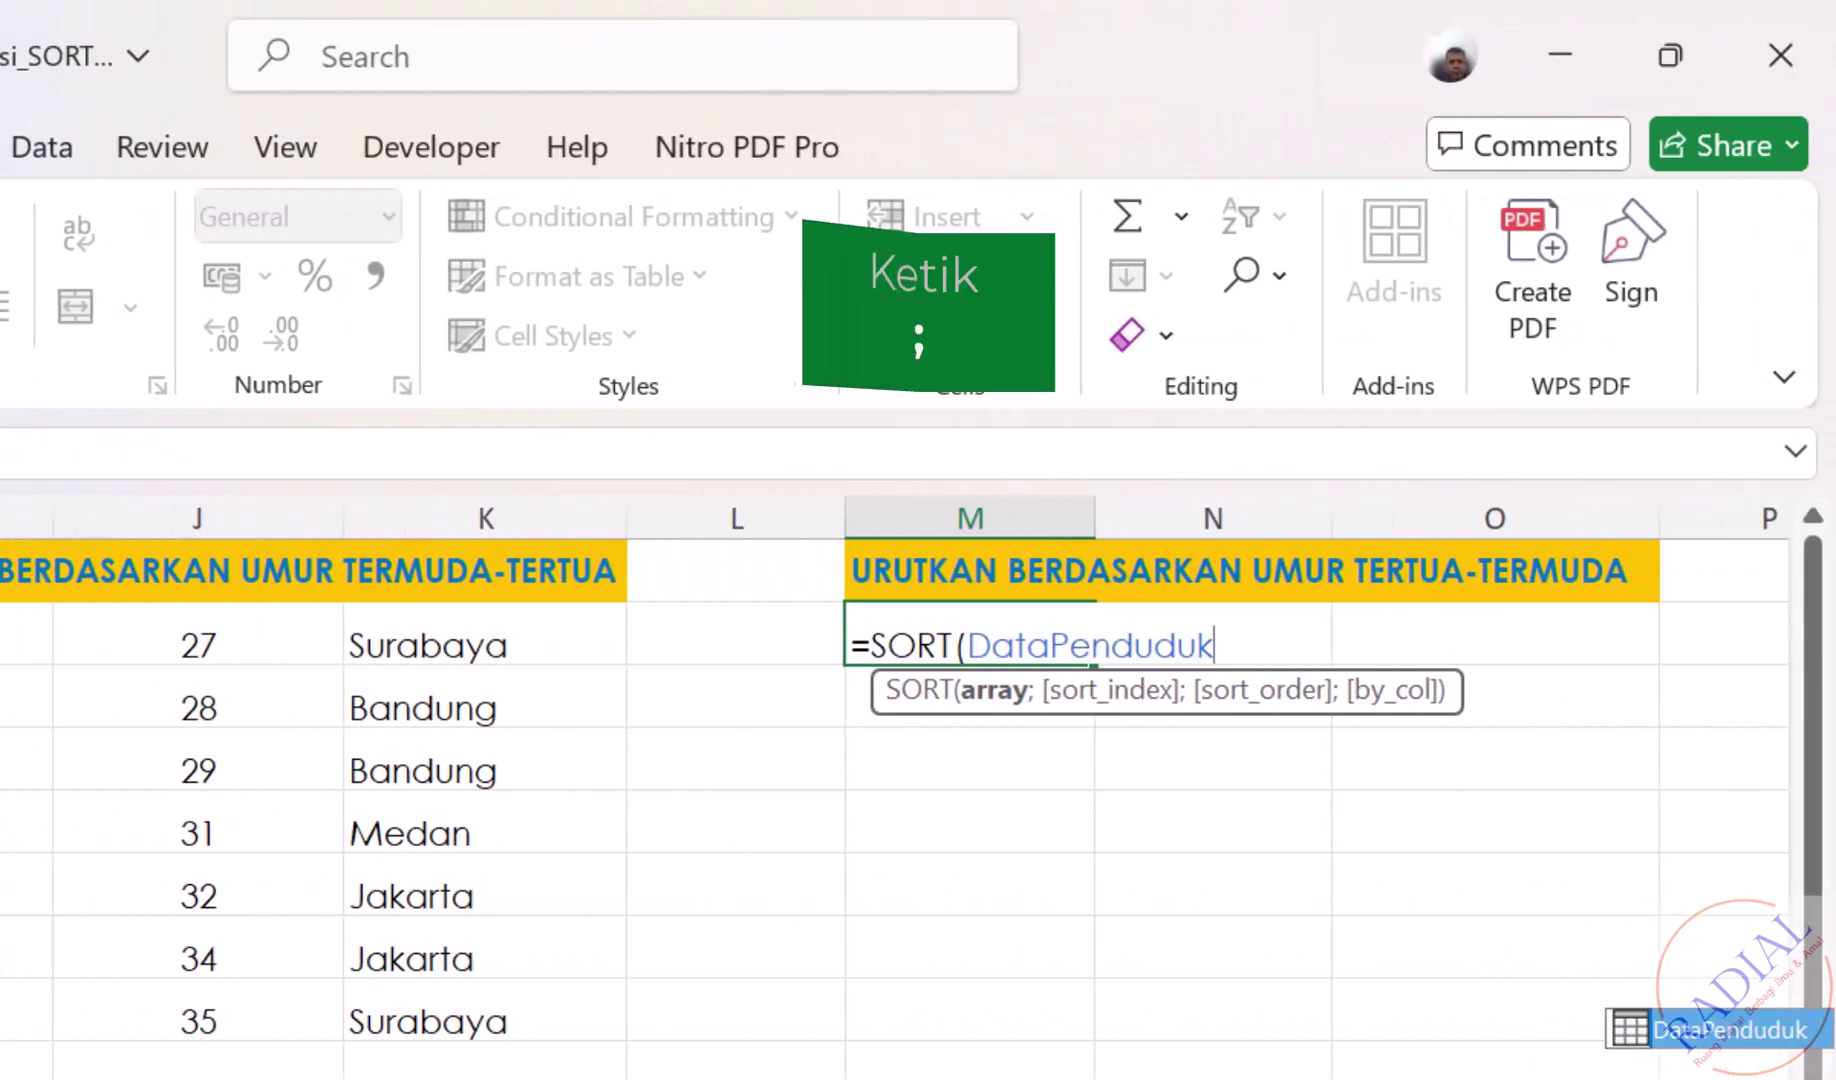
pyautogui.write(';')
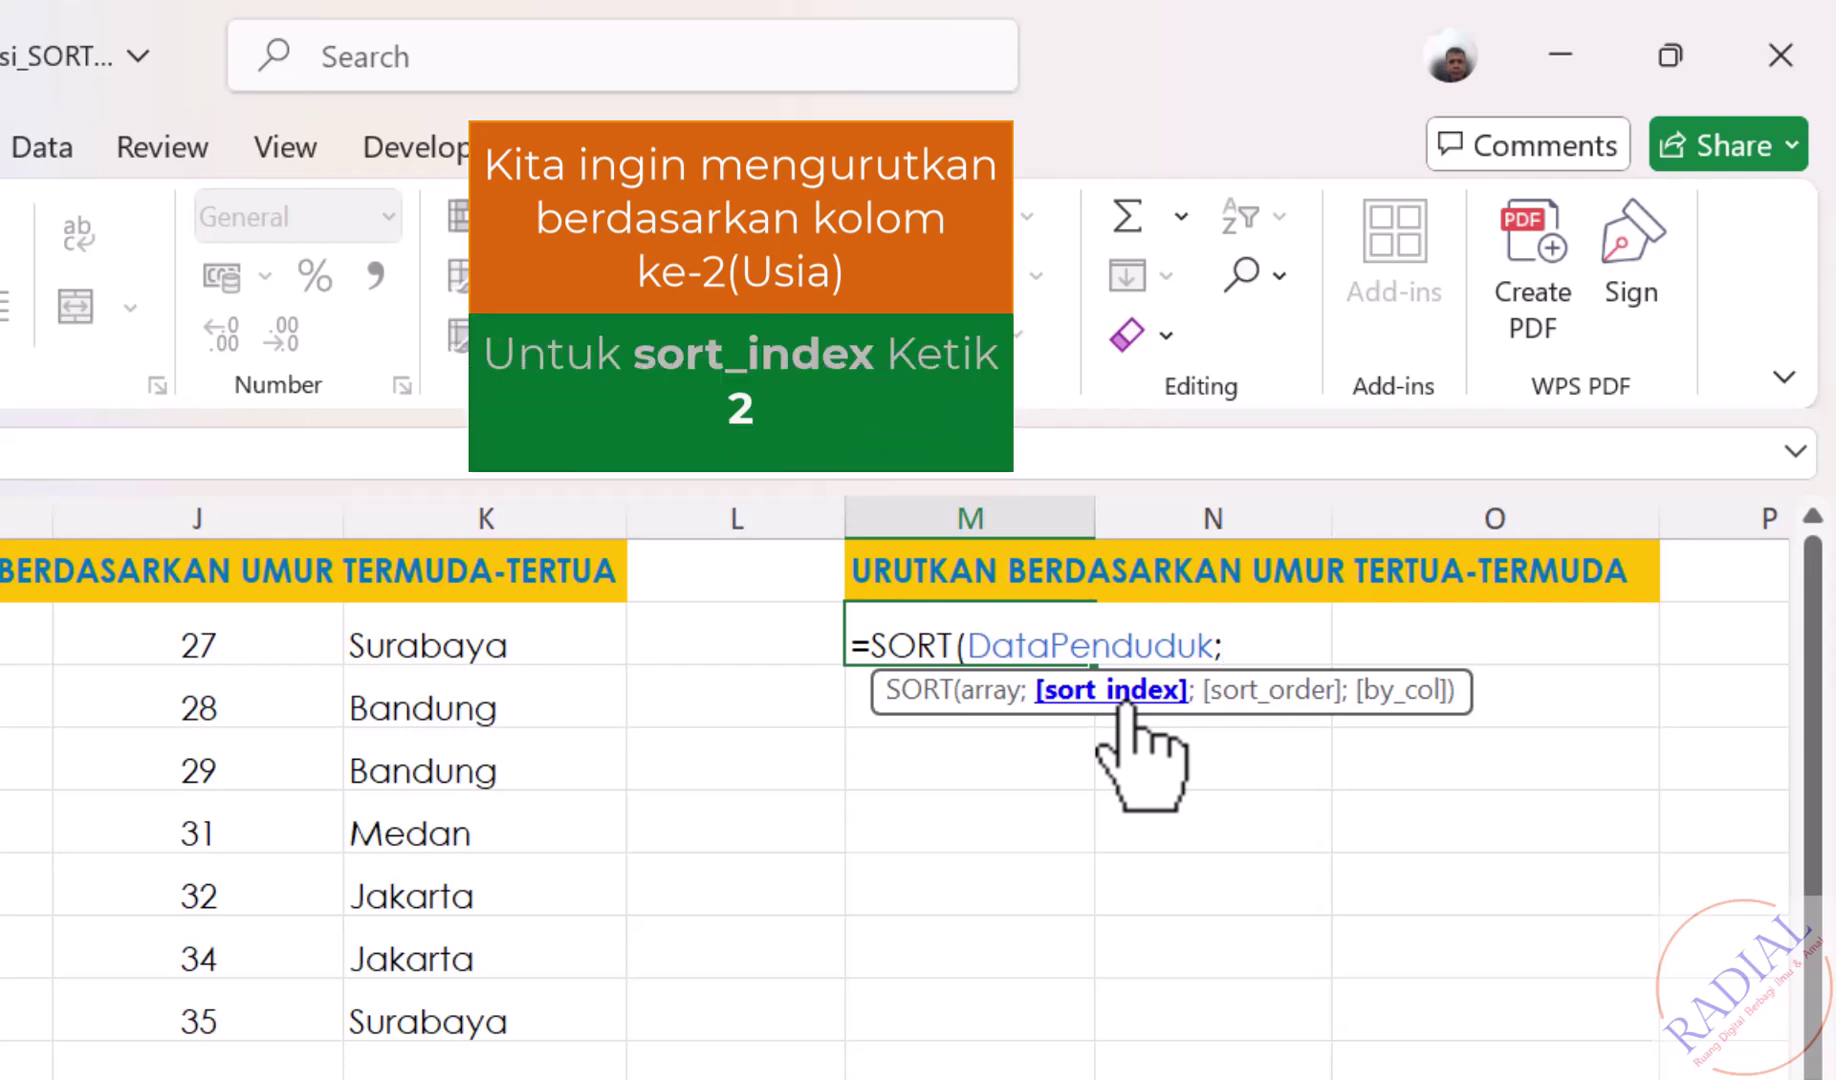
pyautogui.write('2')
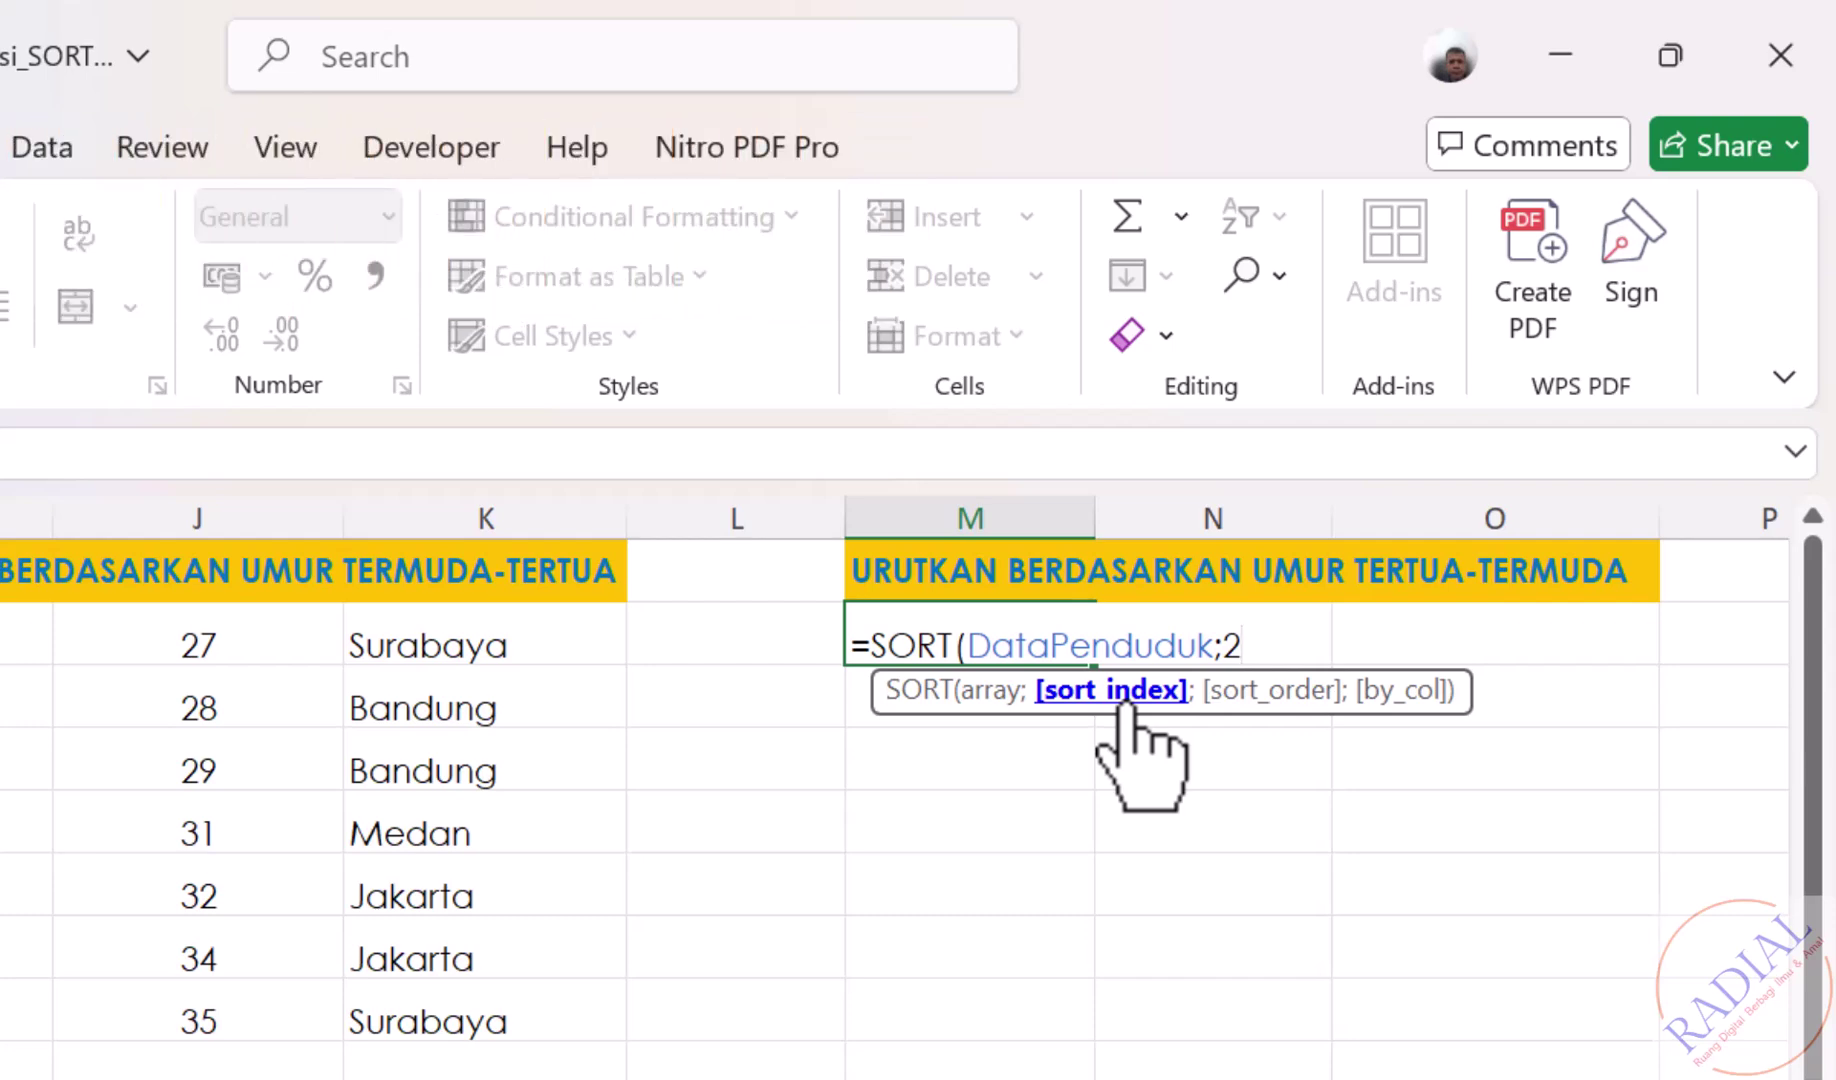
pyautogui.write(';')
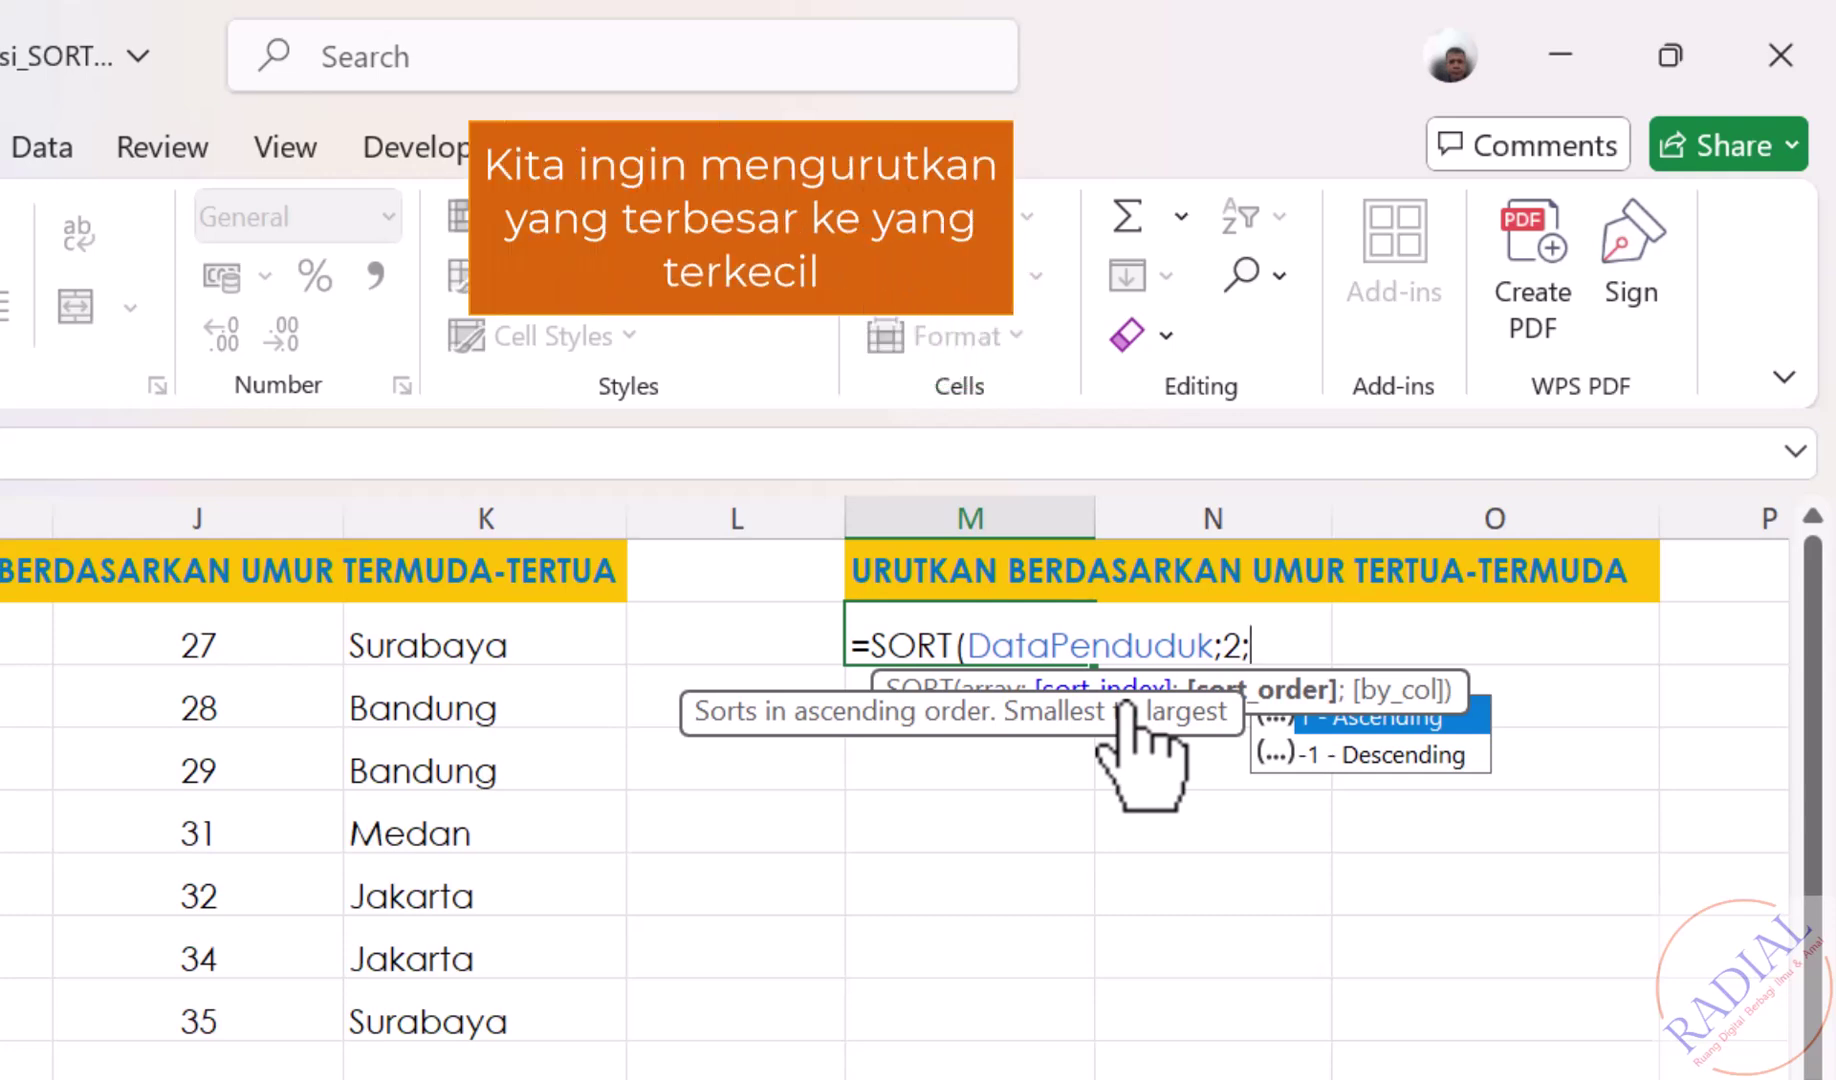
pyautogui.write('-1')
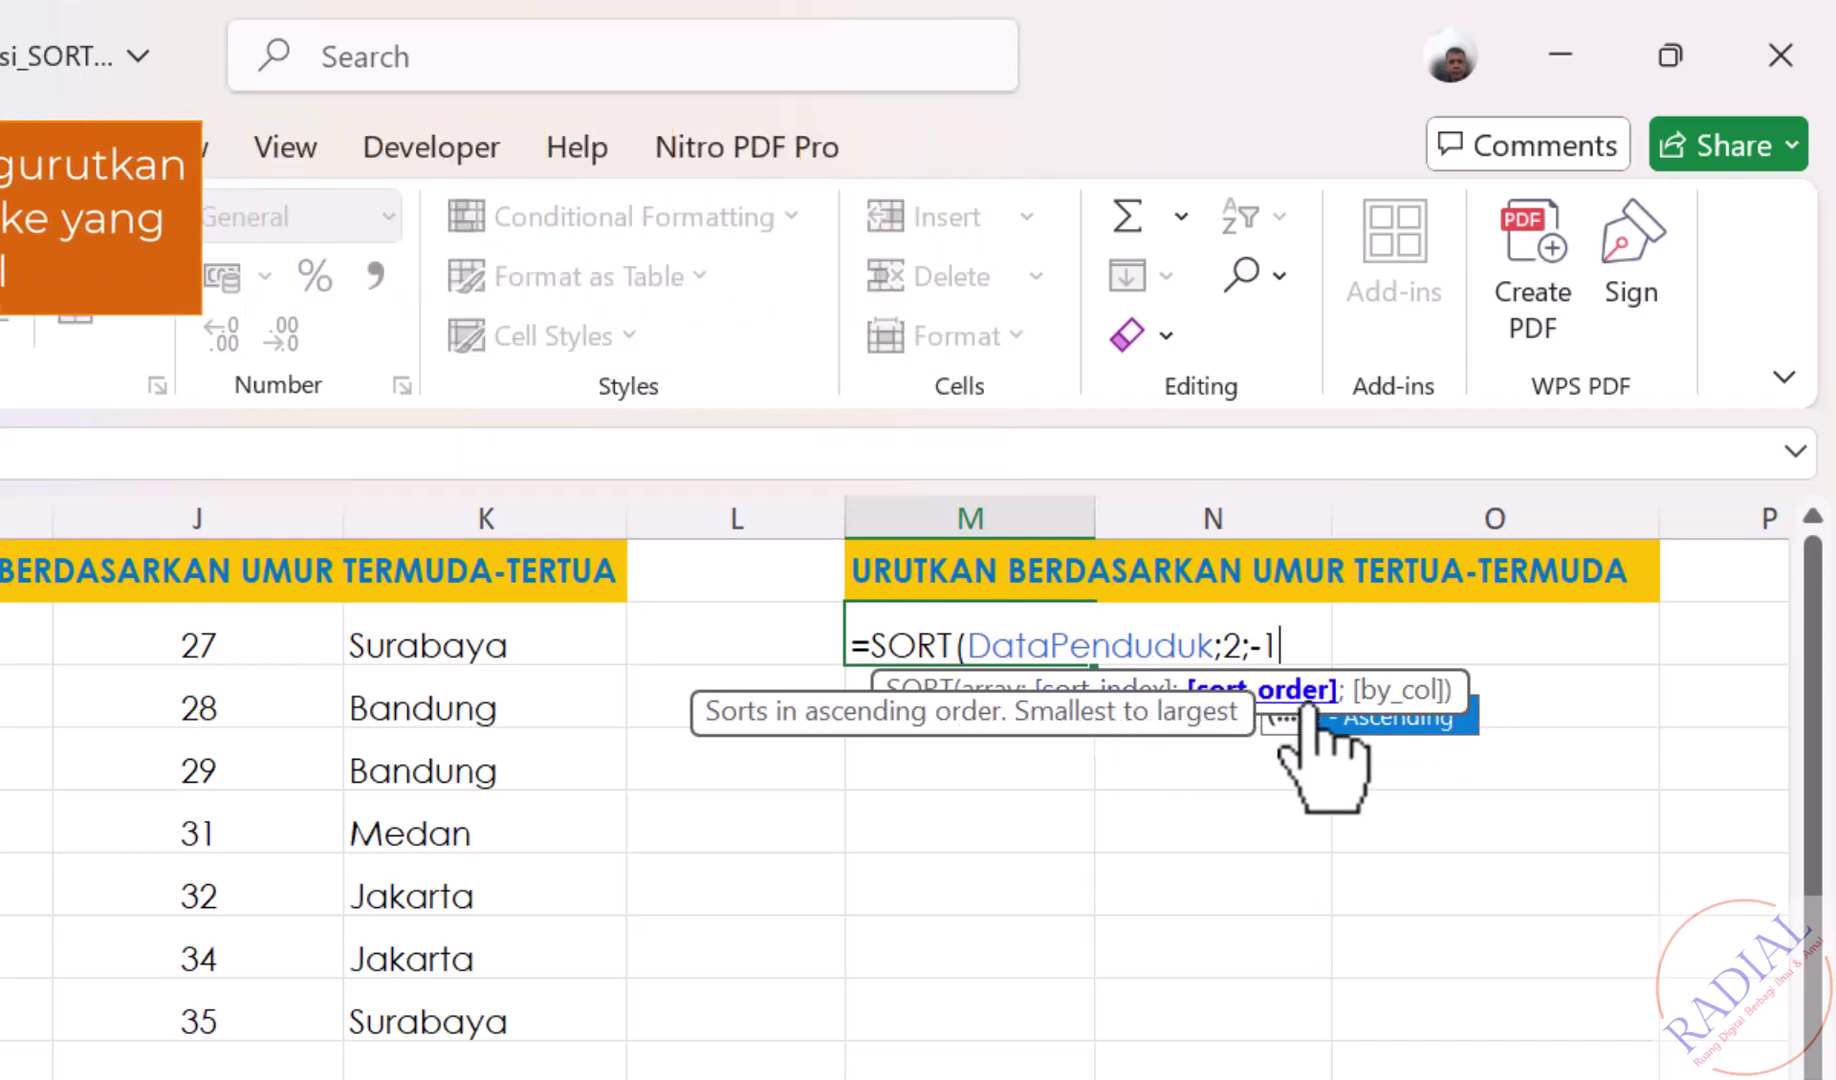
pyautogui.write(')')
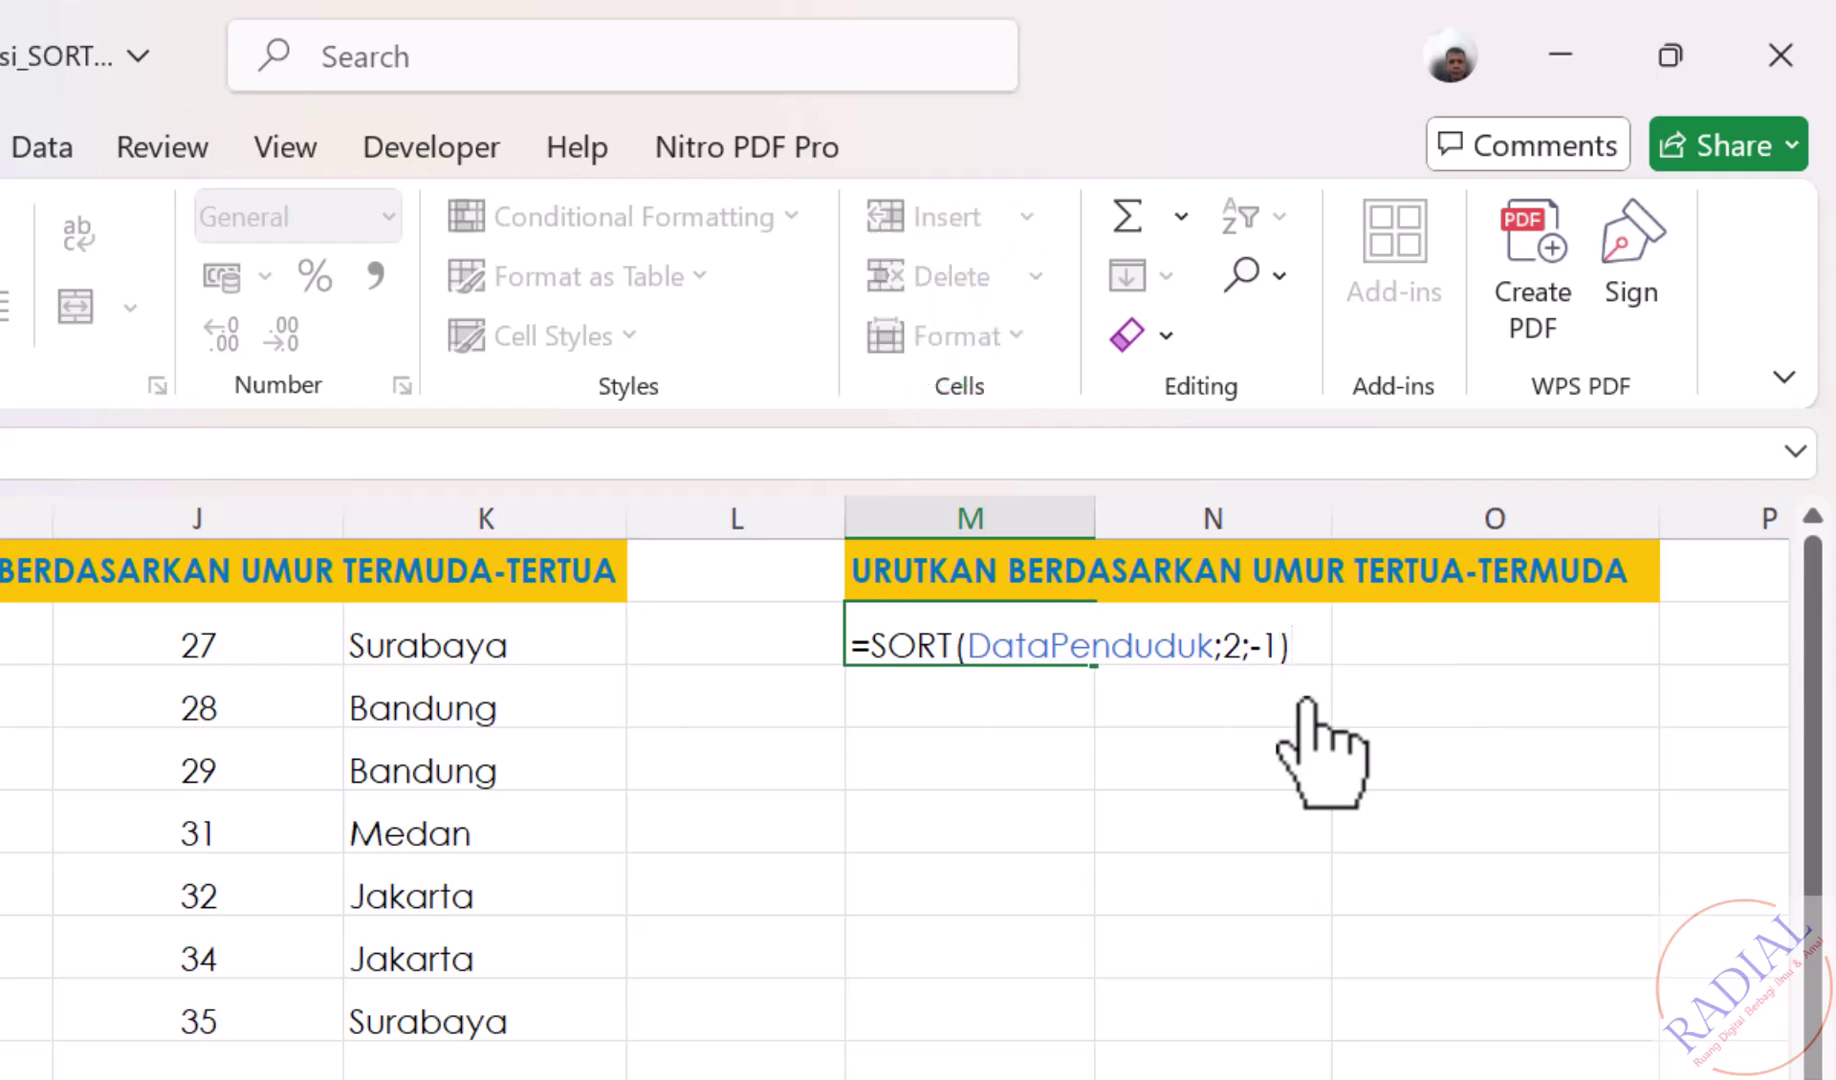
pyautogui.press('Return')
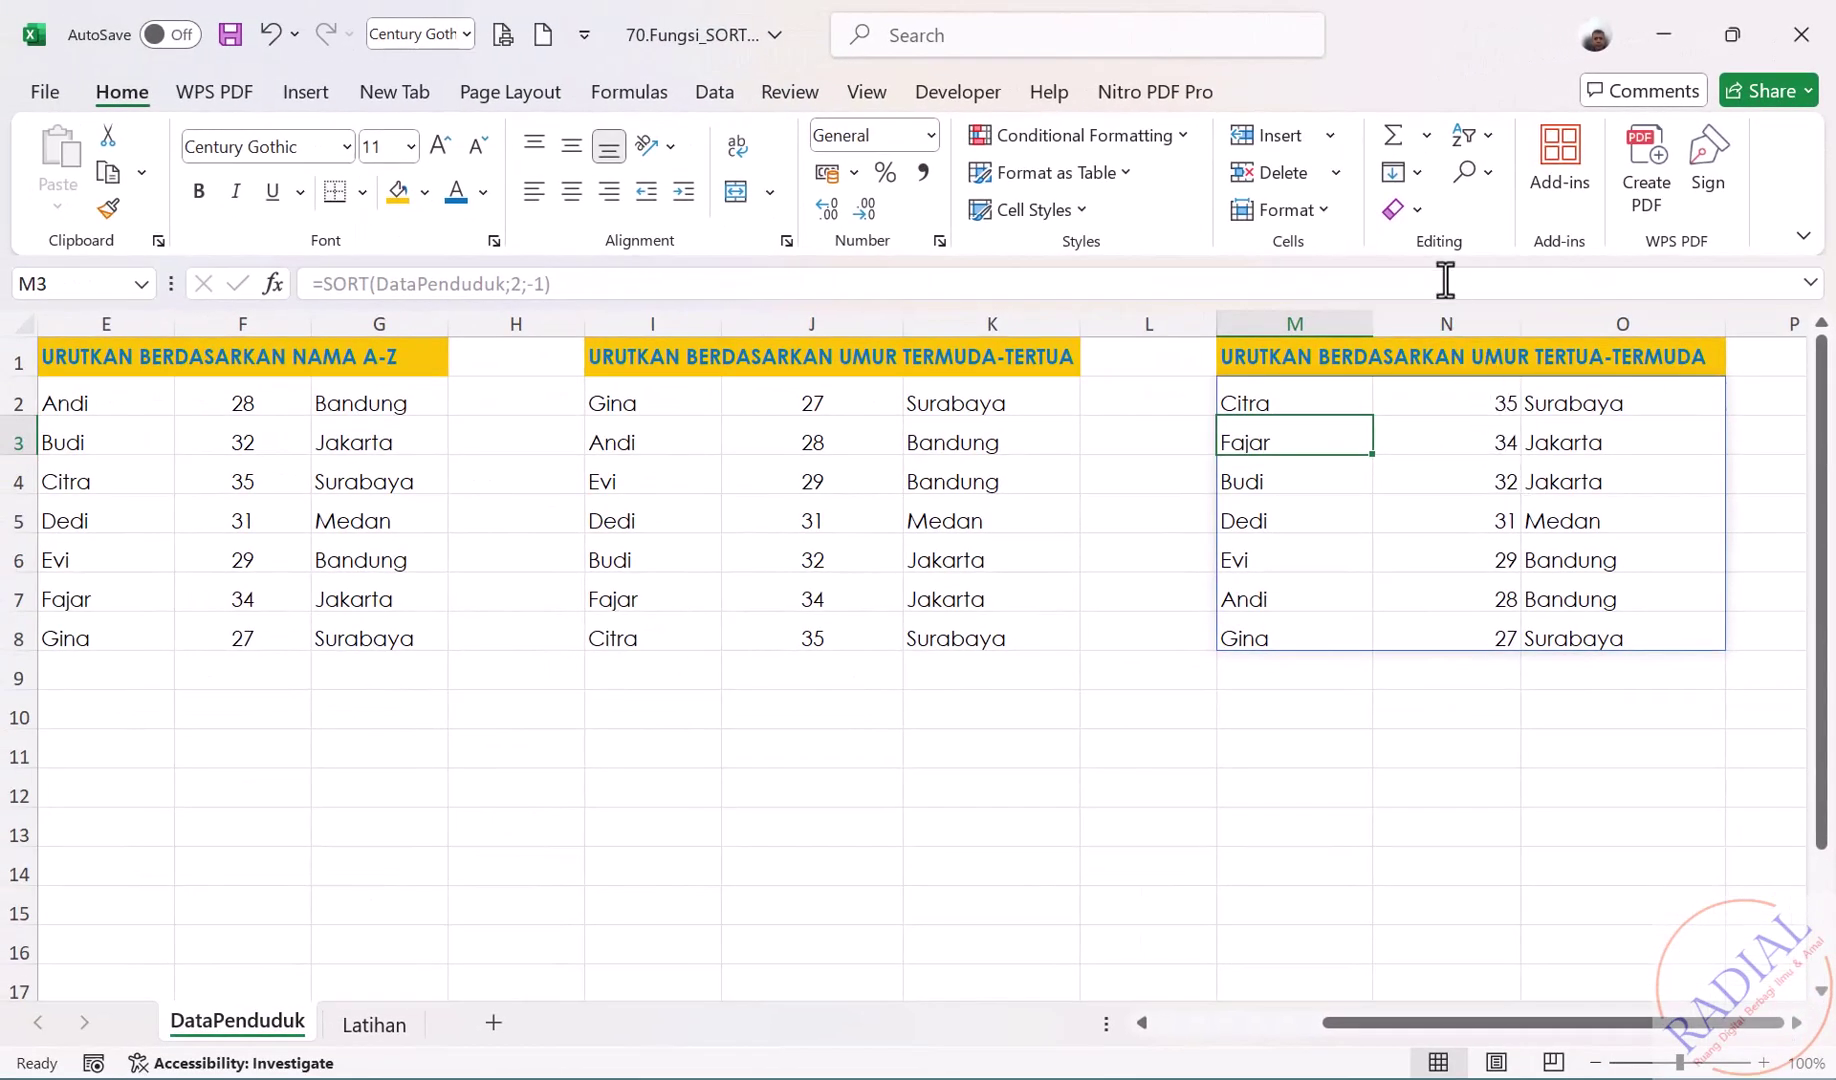
# Center the ages in column N horizontally.
pyautogui.click(1446, 323)
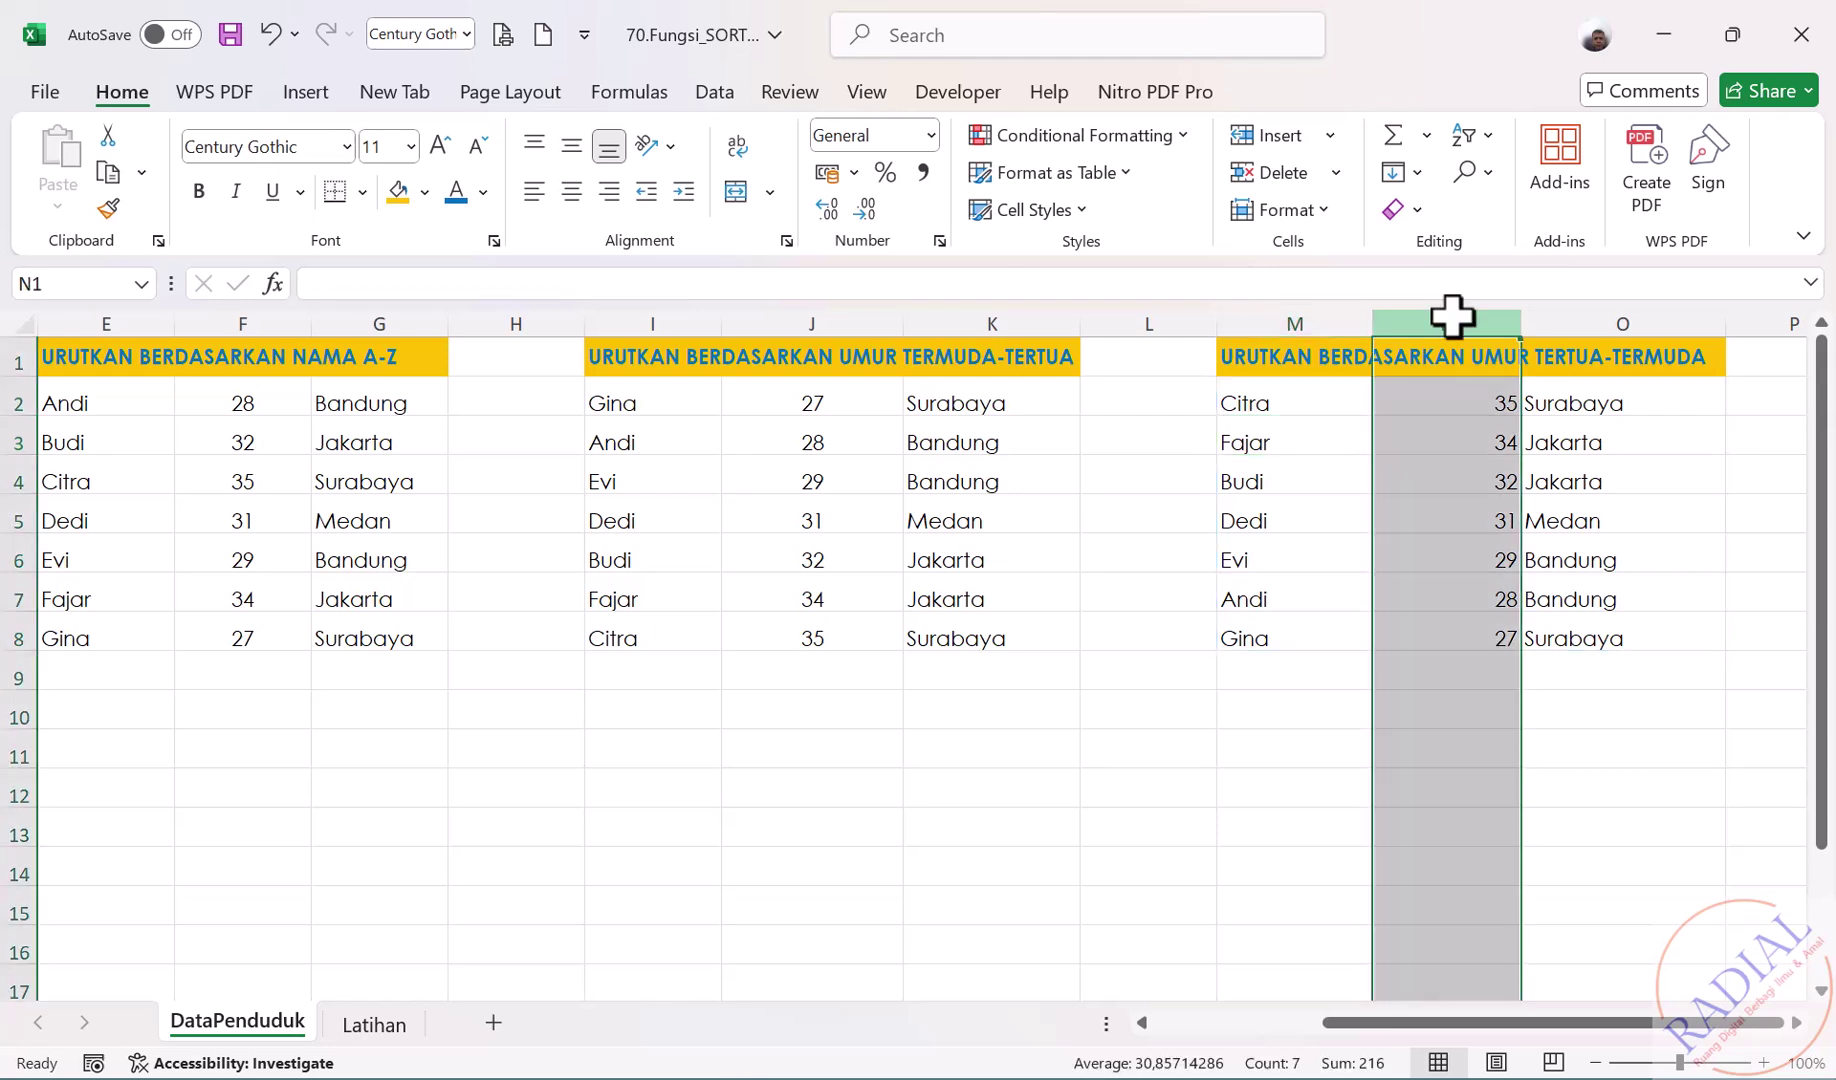
pyautogui.click(568, 190)
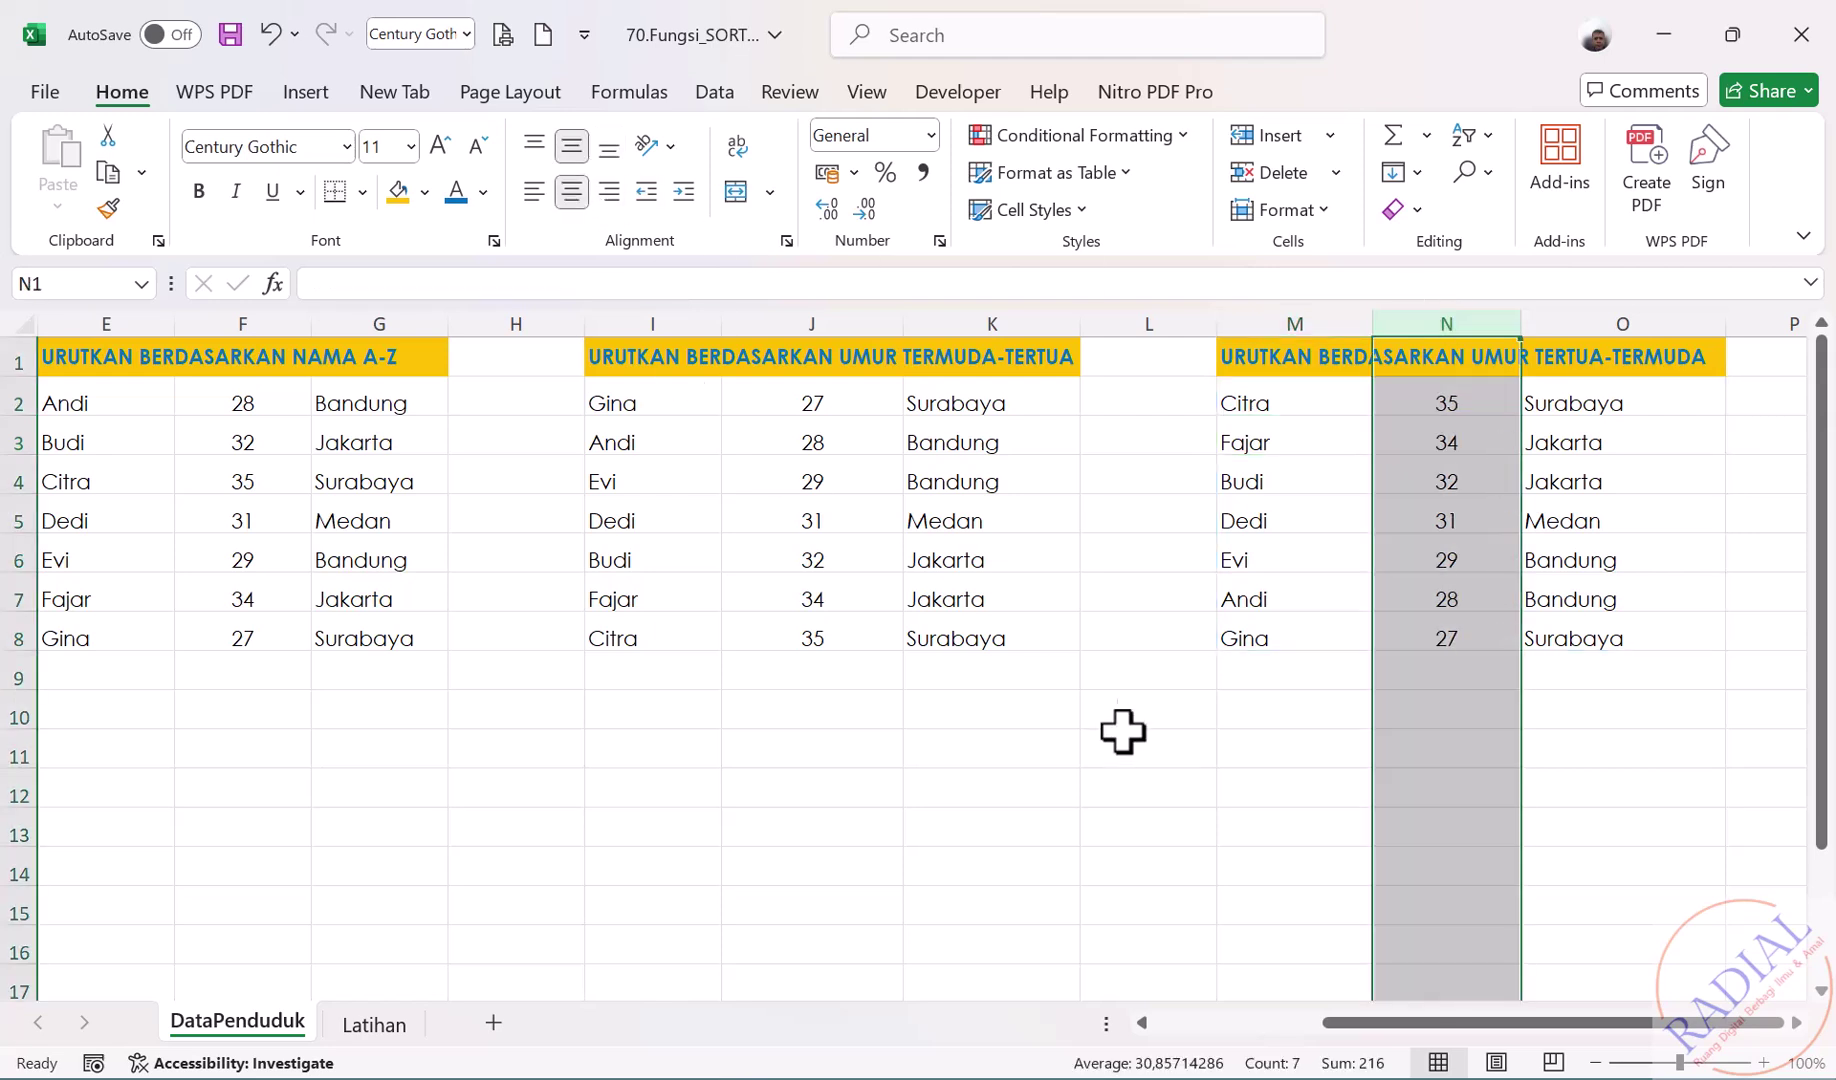
pyautogui.click(1083, 797)
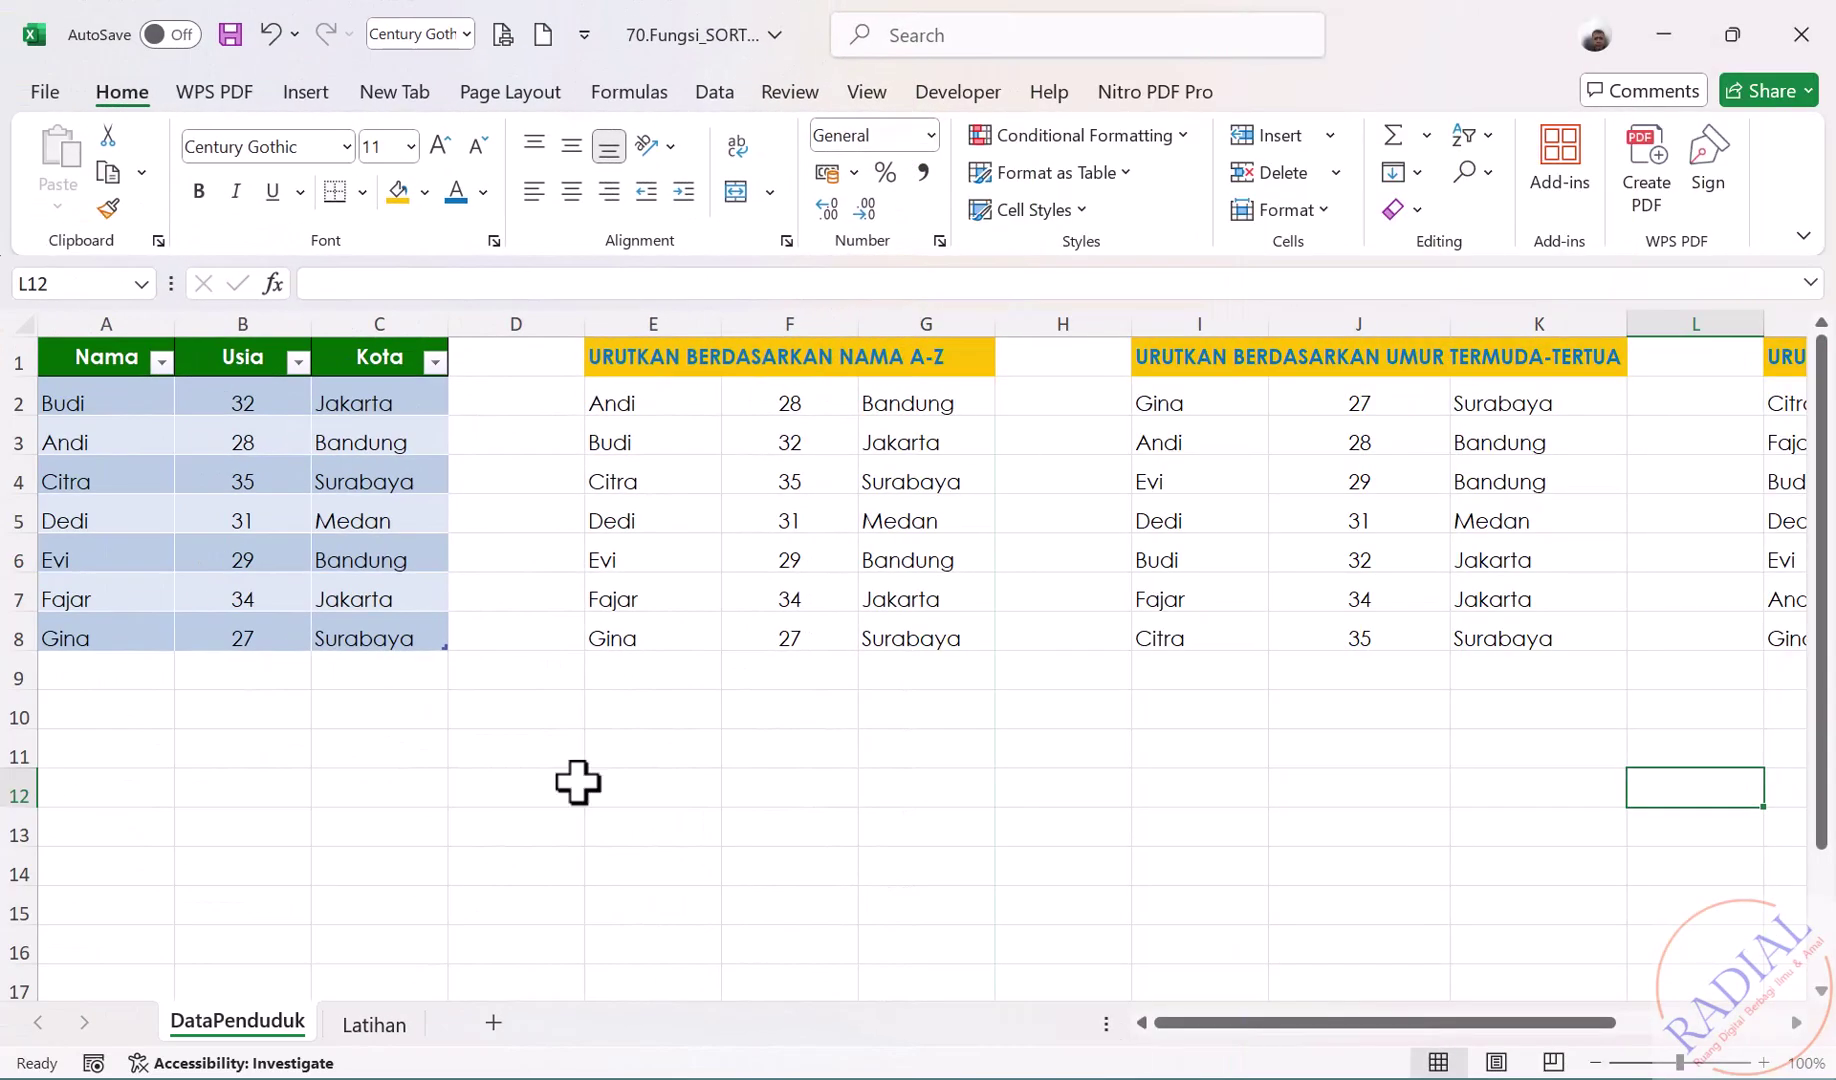
# Change the age in cell B4 of the source table to 21.
pyautogui.click(245, 485)
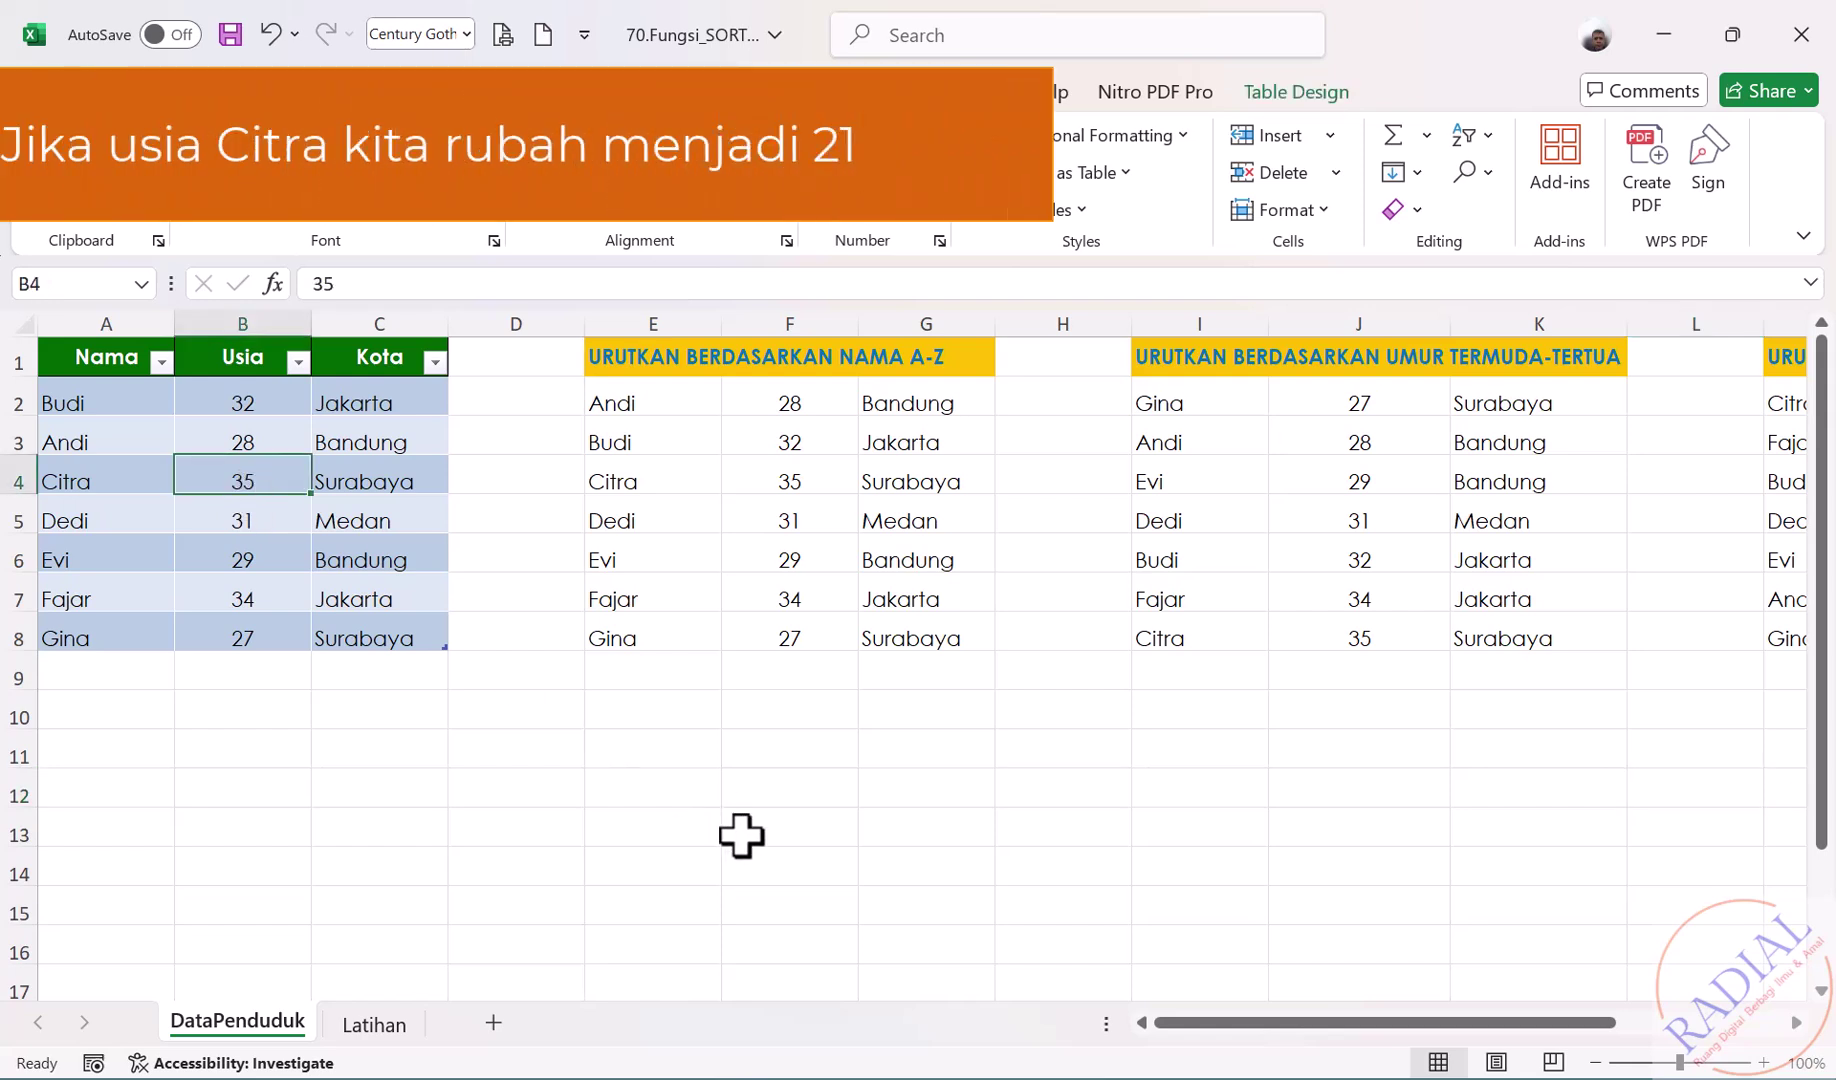
pyautogui.write('21')
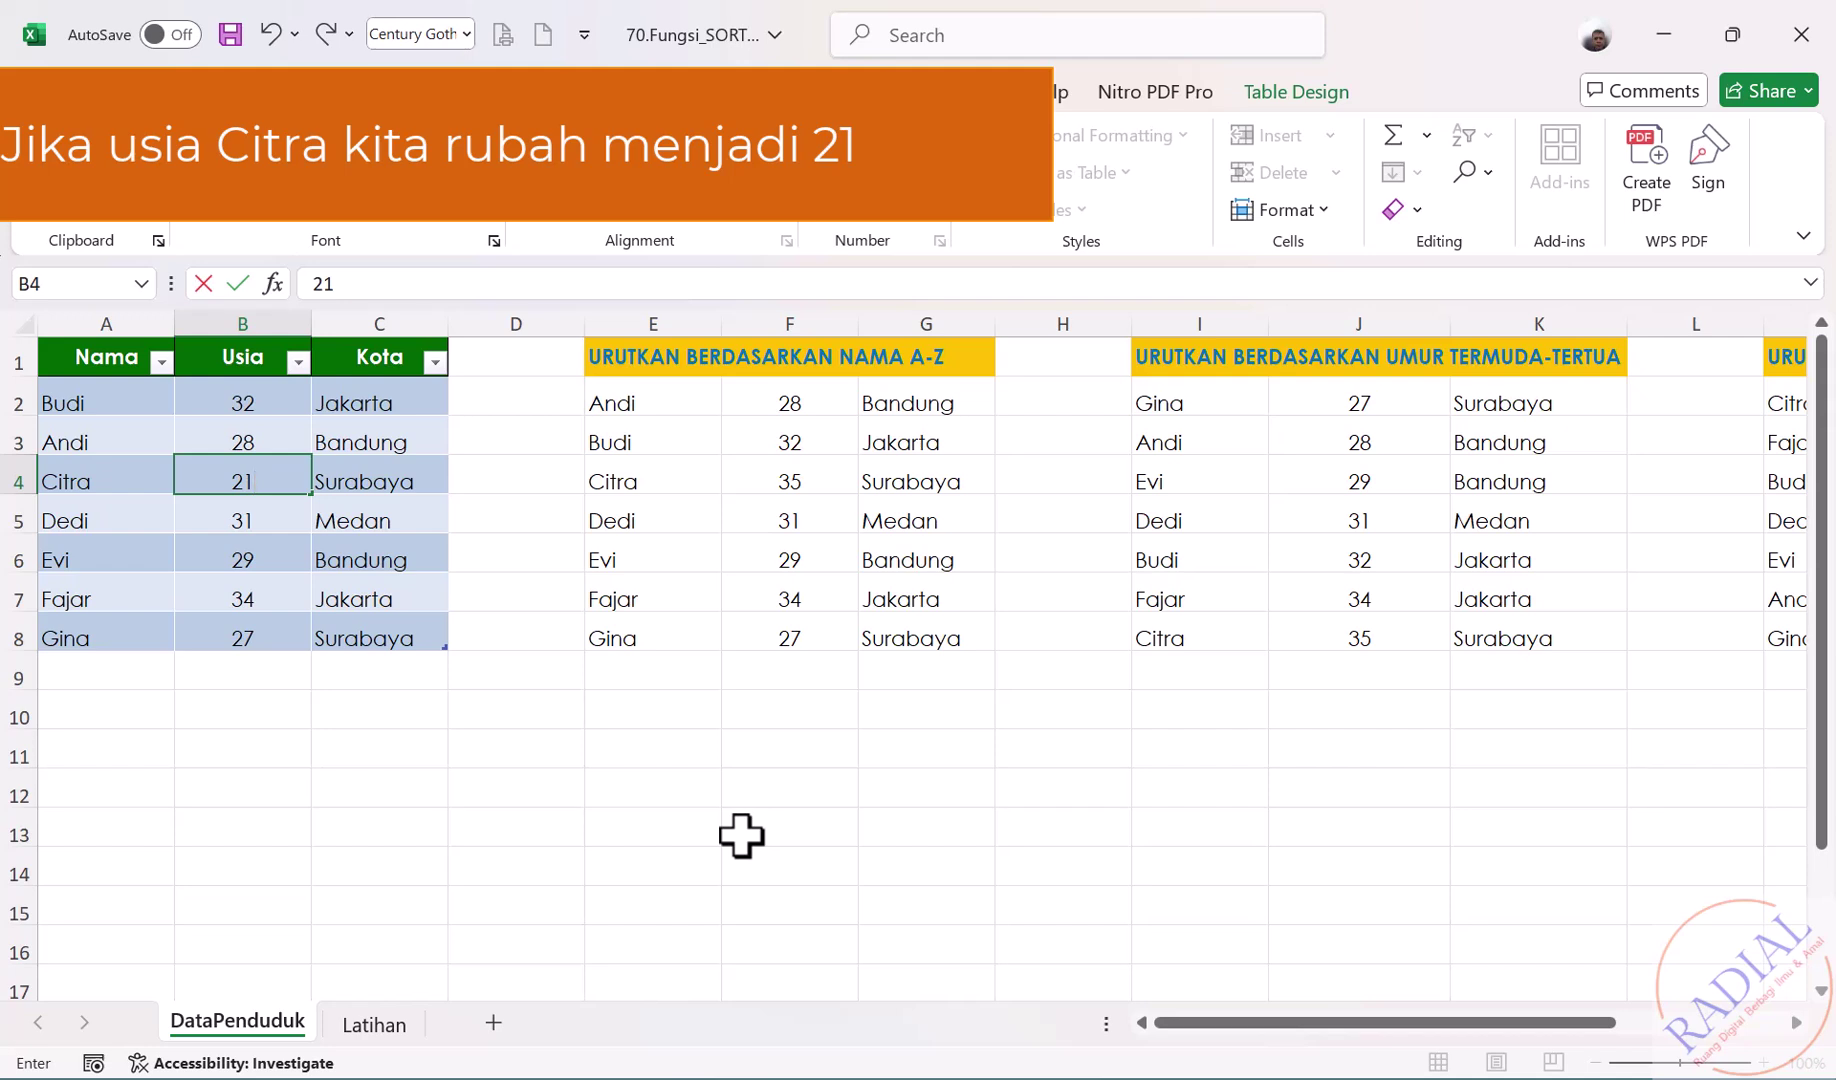
pyautogui.press('Return')
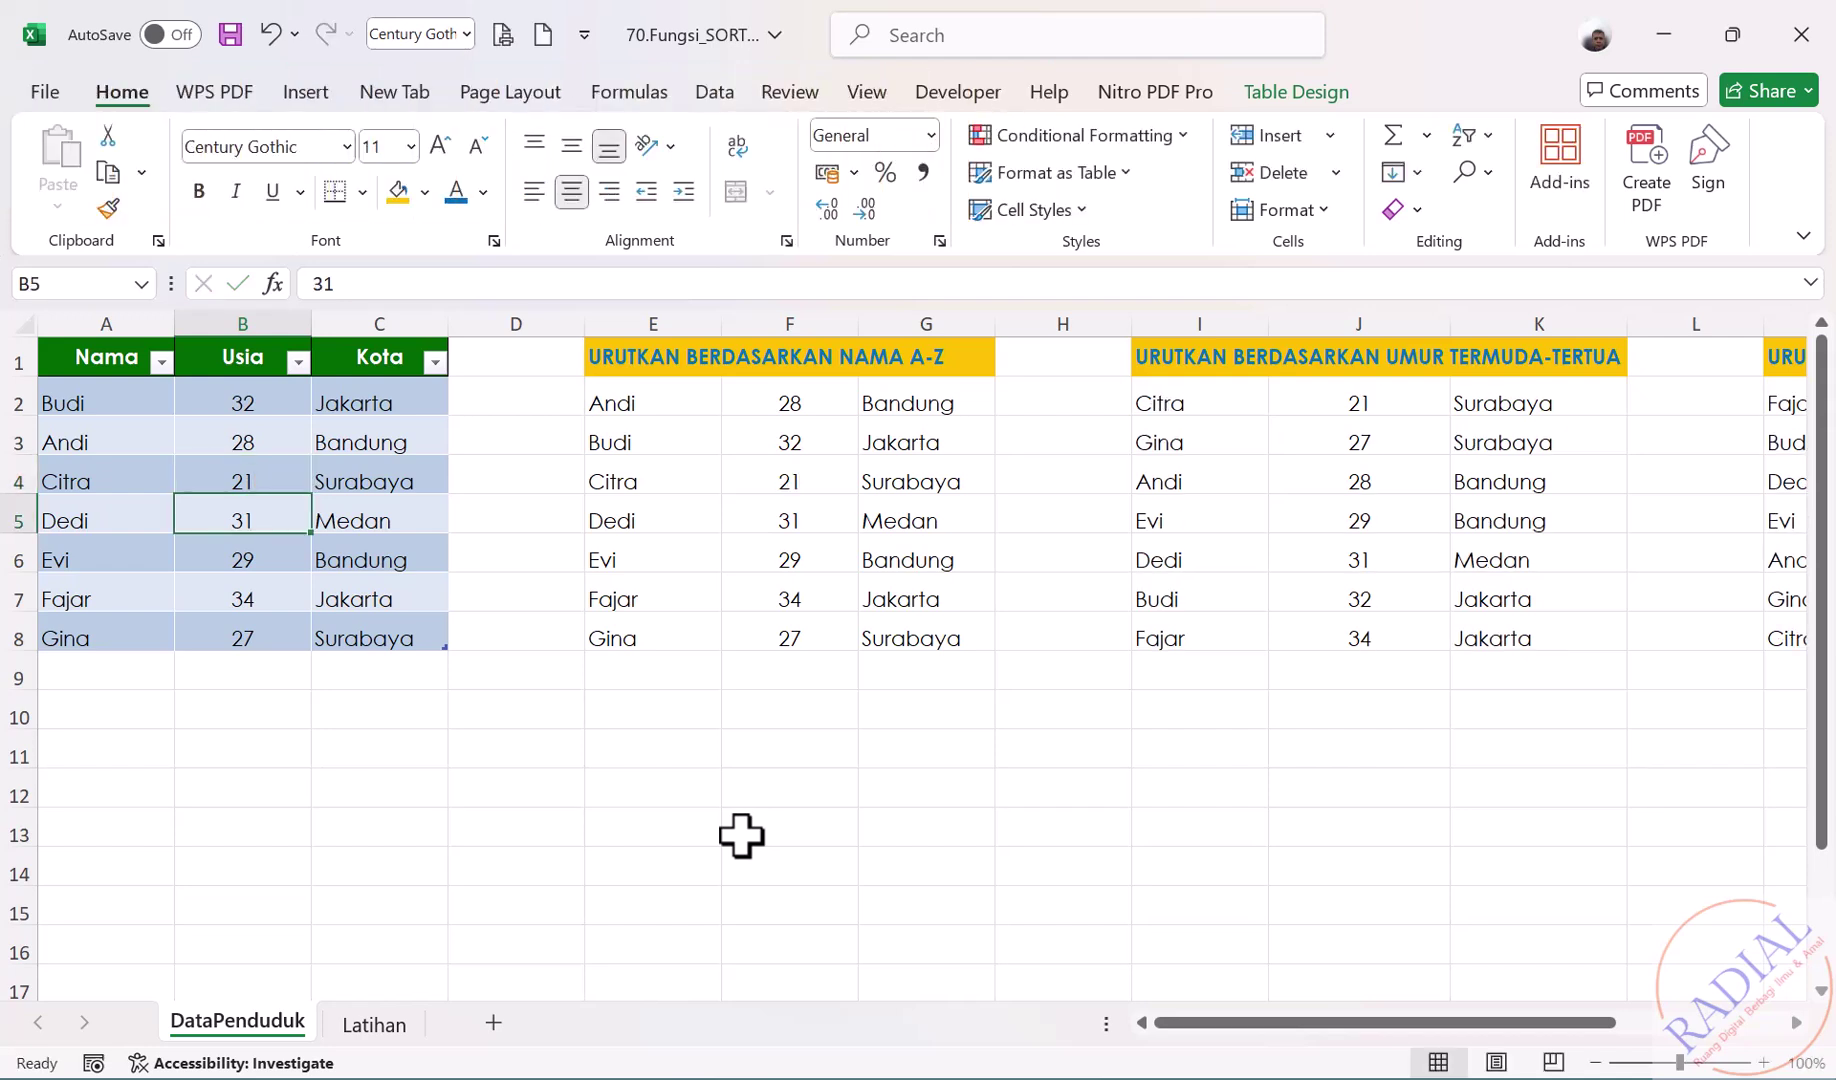
pyautogui.click(777, 982)
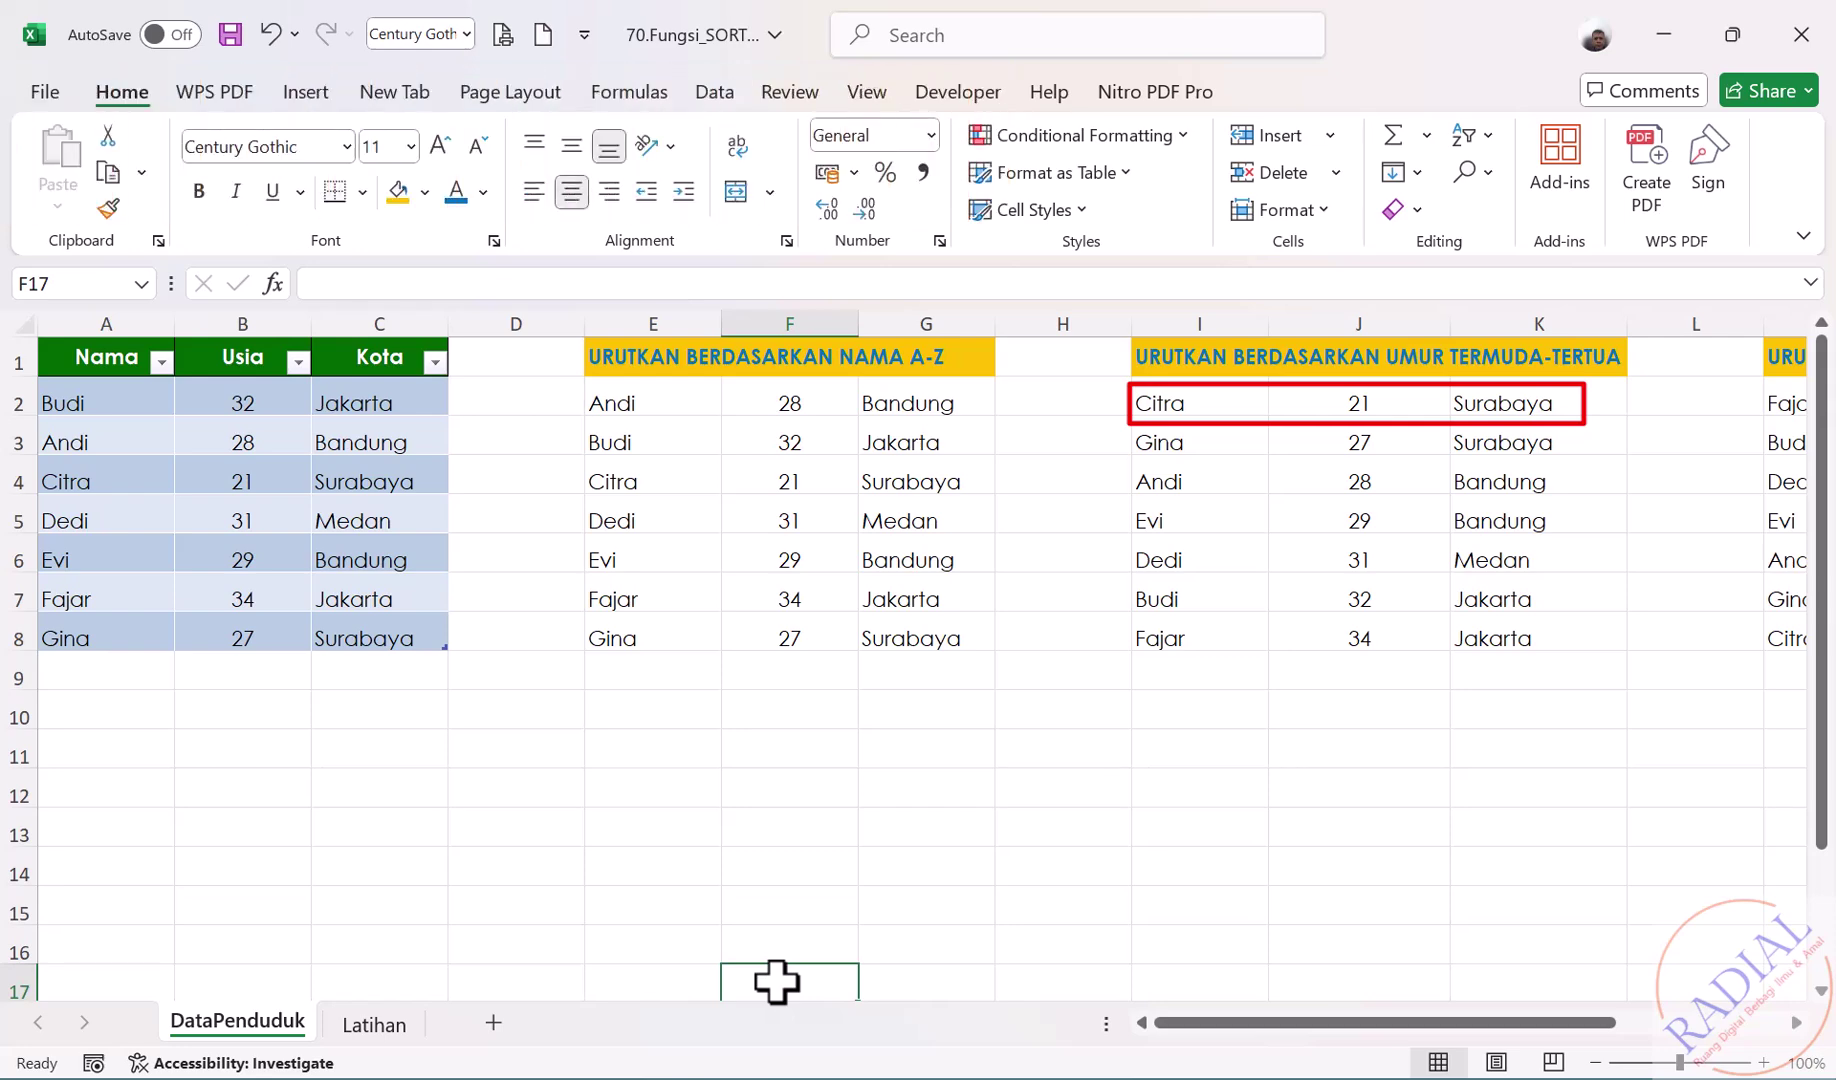
# Add a record in row 9 directly below the source table with a person's name, age 25 and city Jakarta.
pyautogui.click(106, 668)
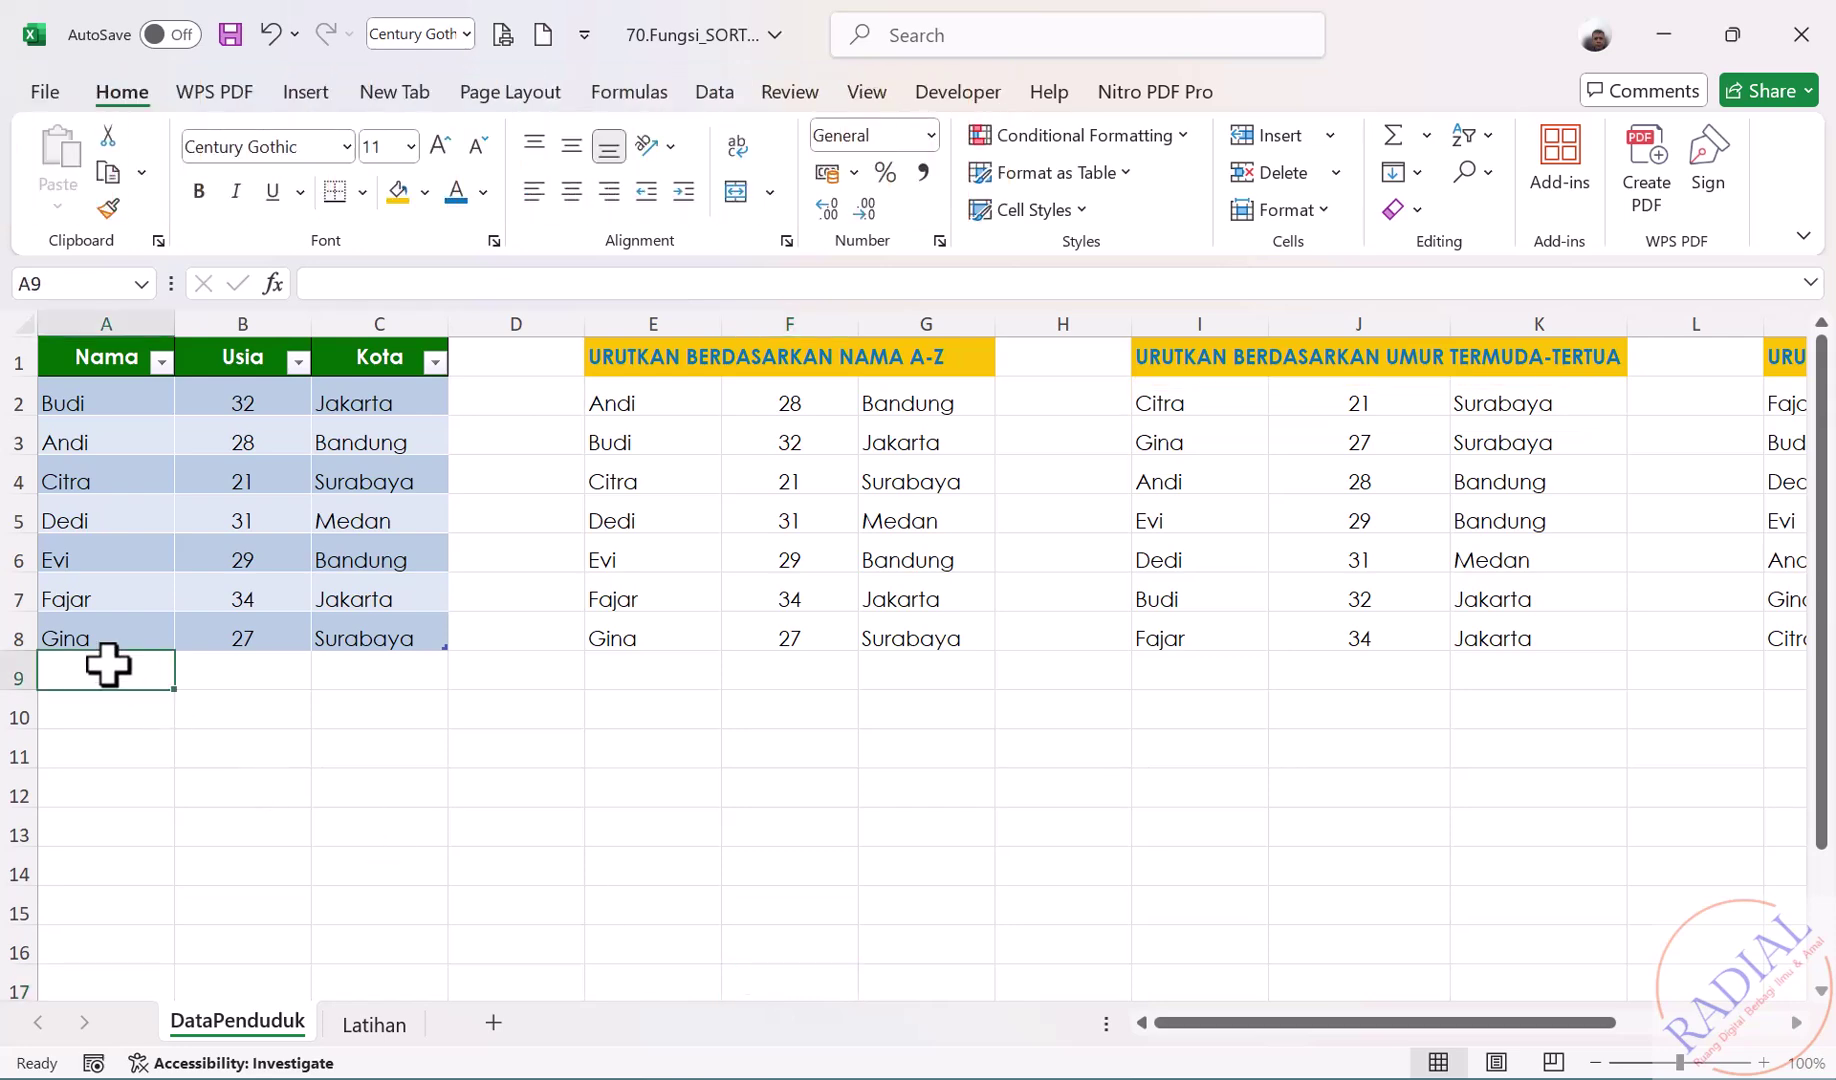
pyautogui.write('Rudi')
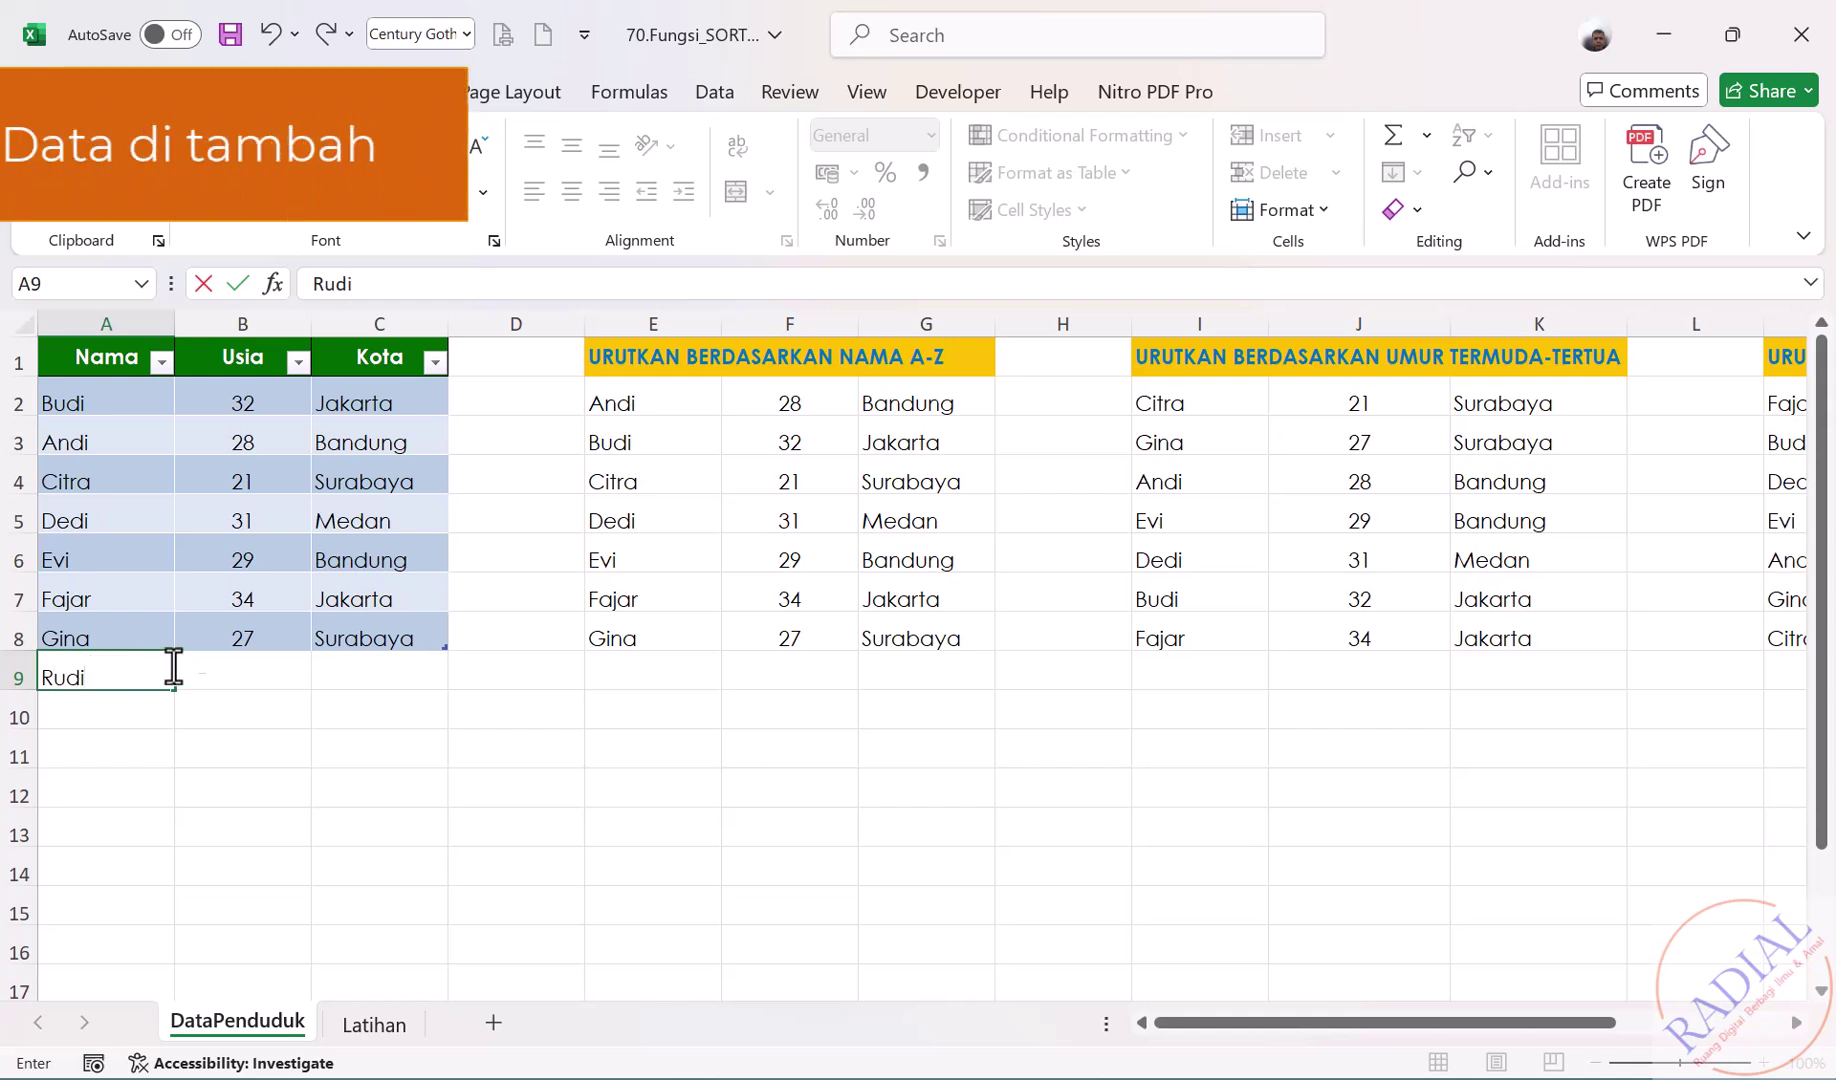
pyautogui.click(242, 665)
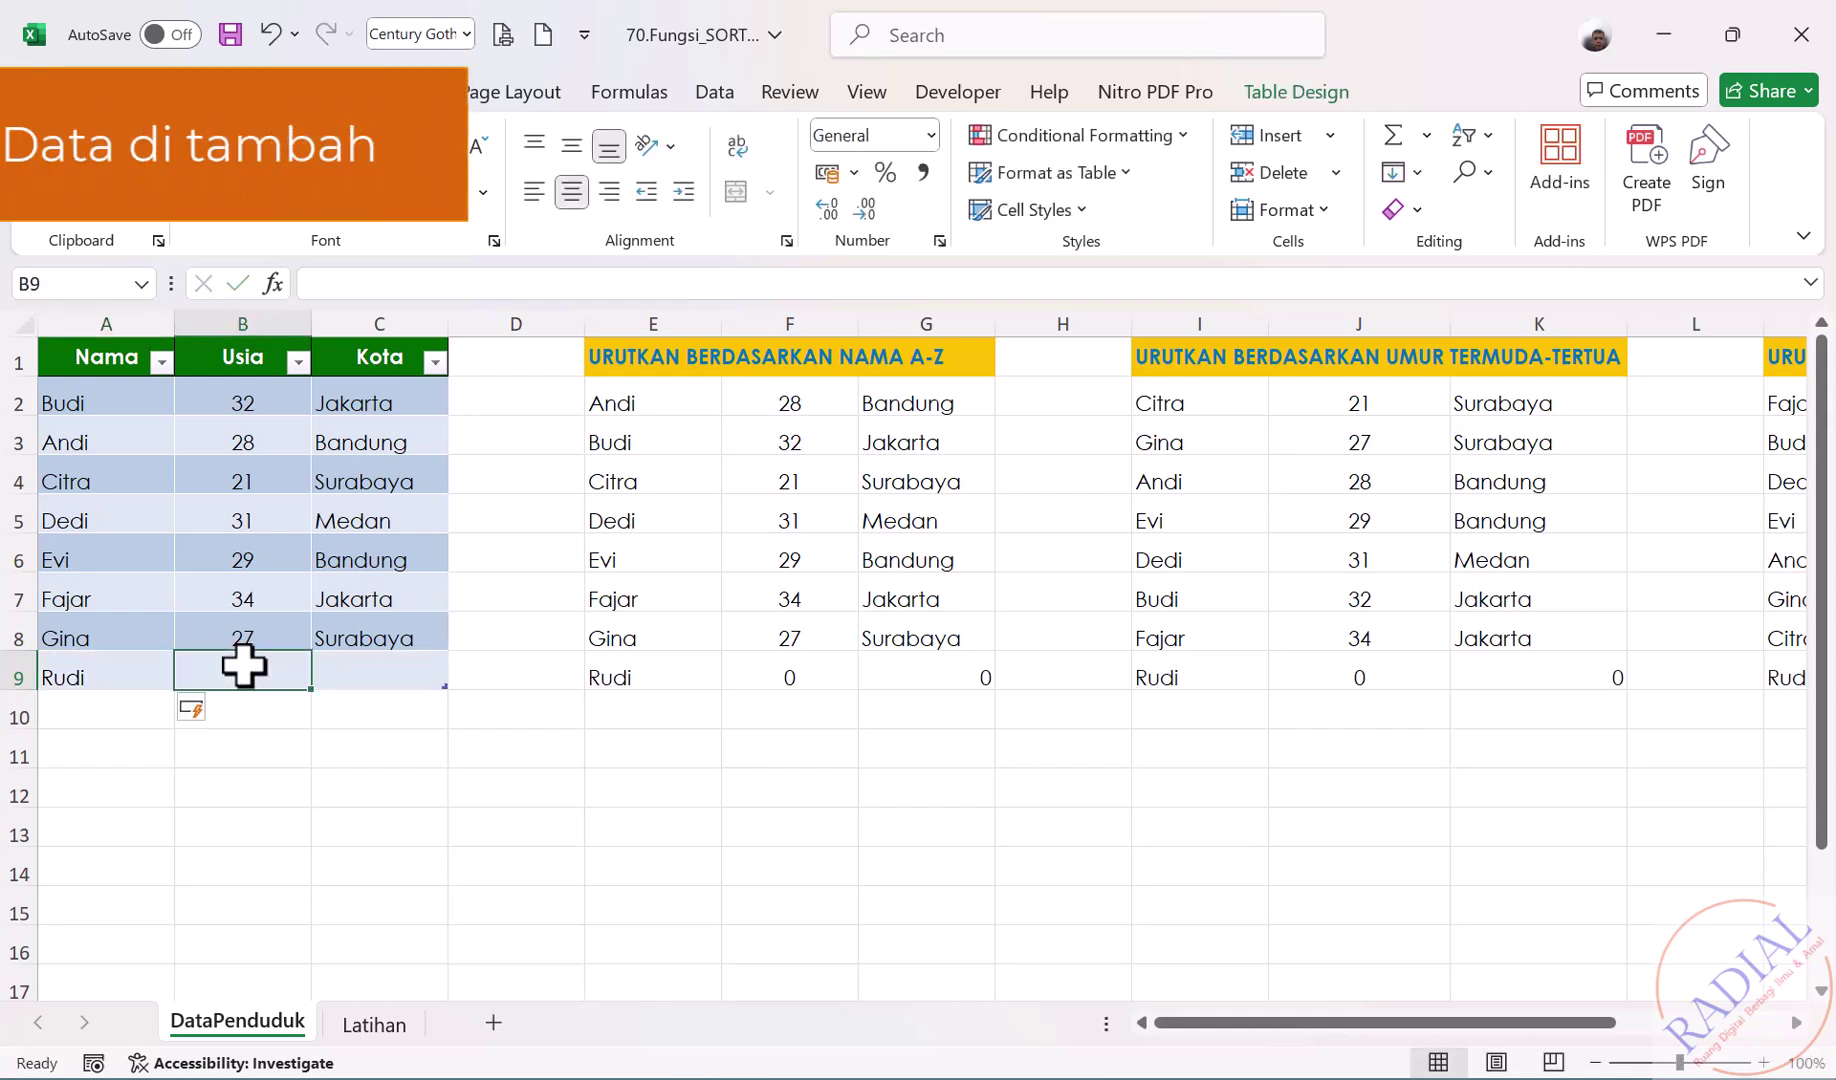
pyautogui.write('25')
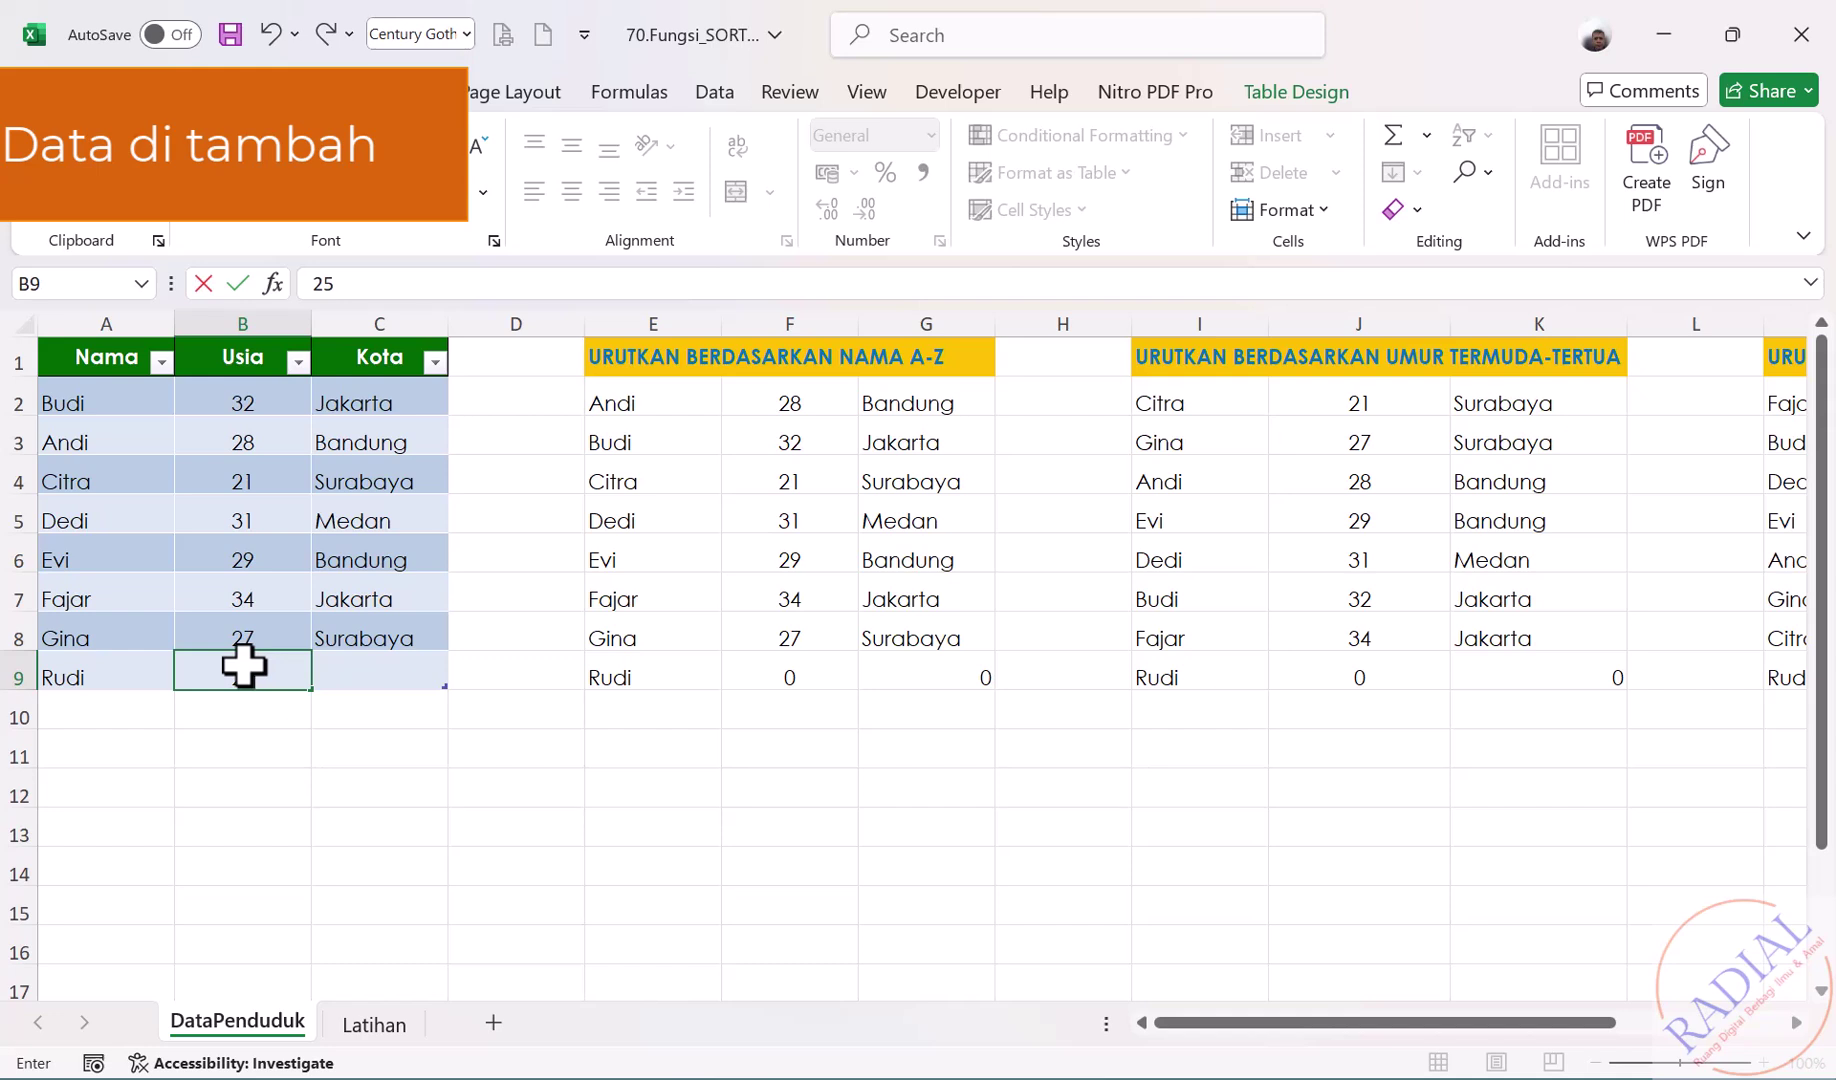
pyautogui.press('Tab')
pyautogui.write('Jakart')
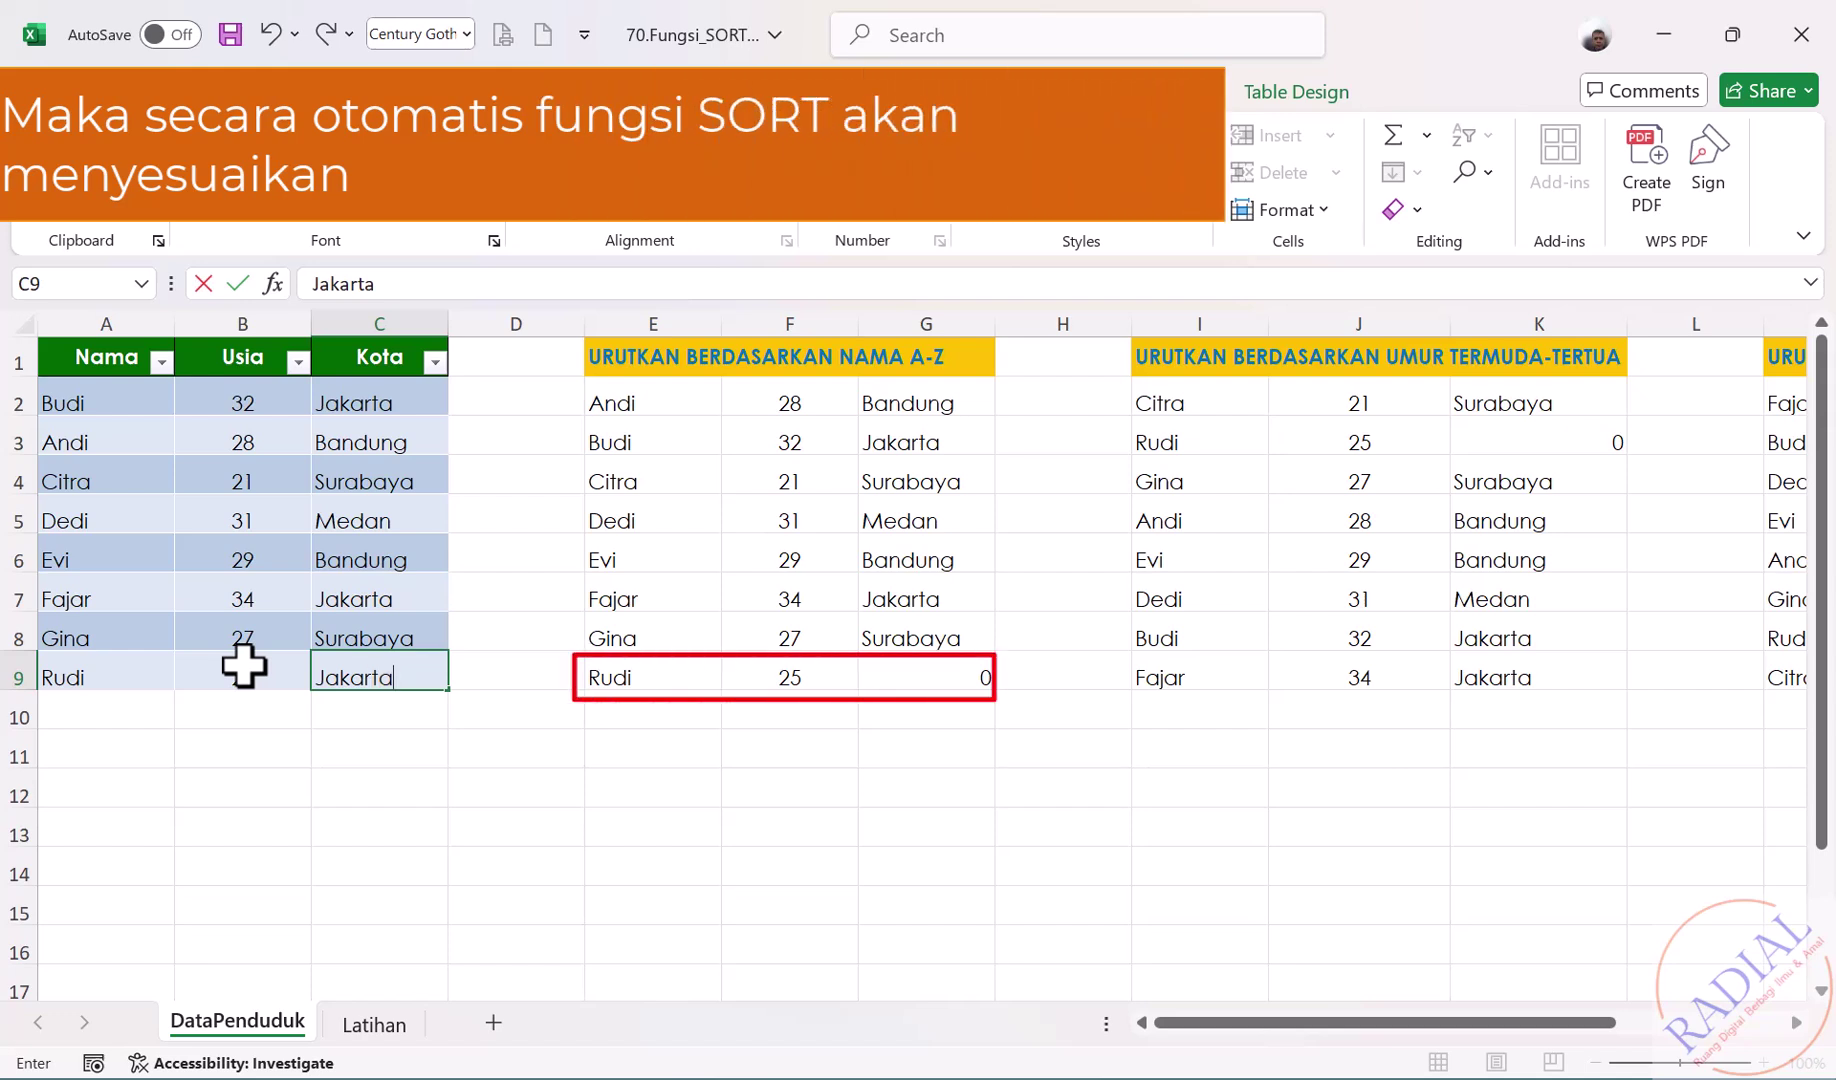
pyautogui.press('Return')
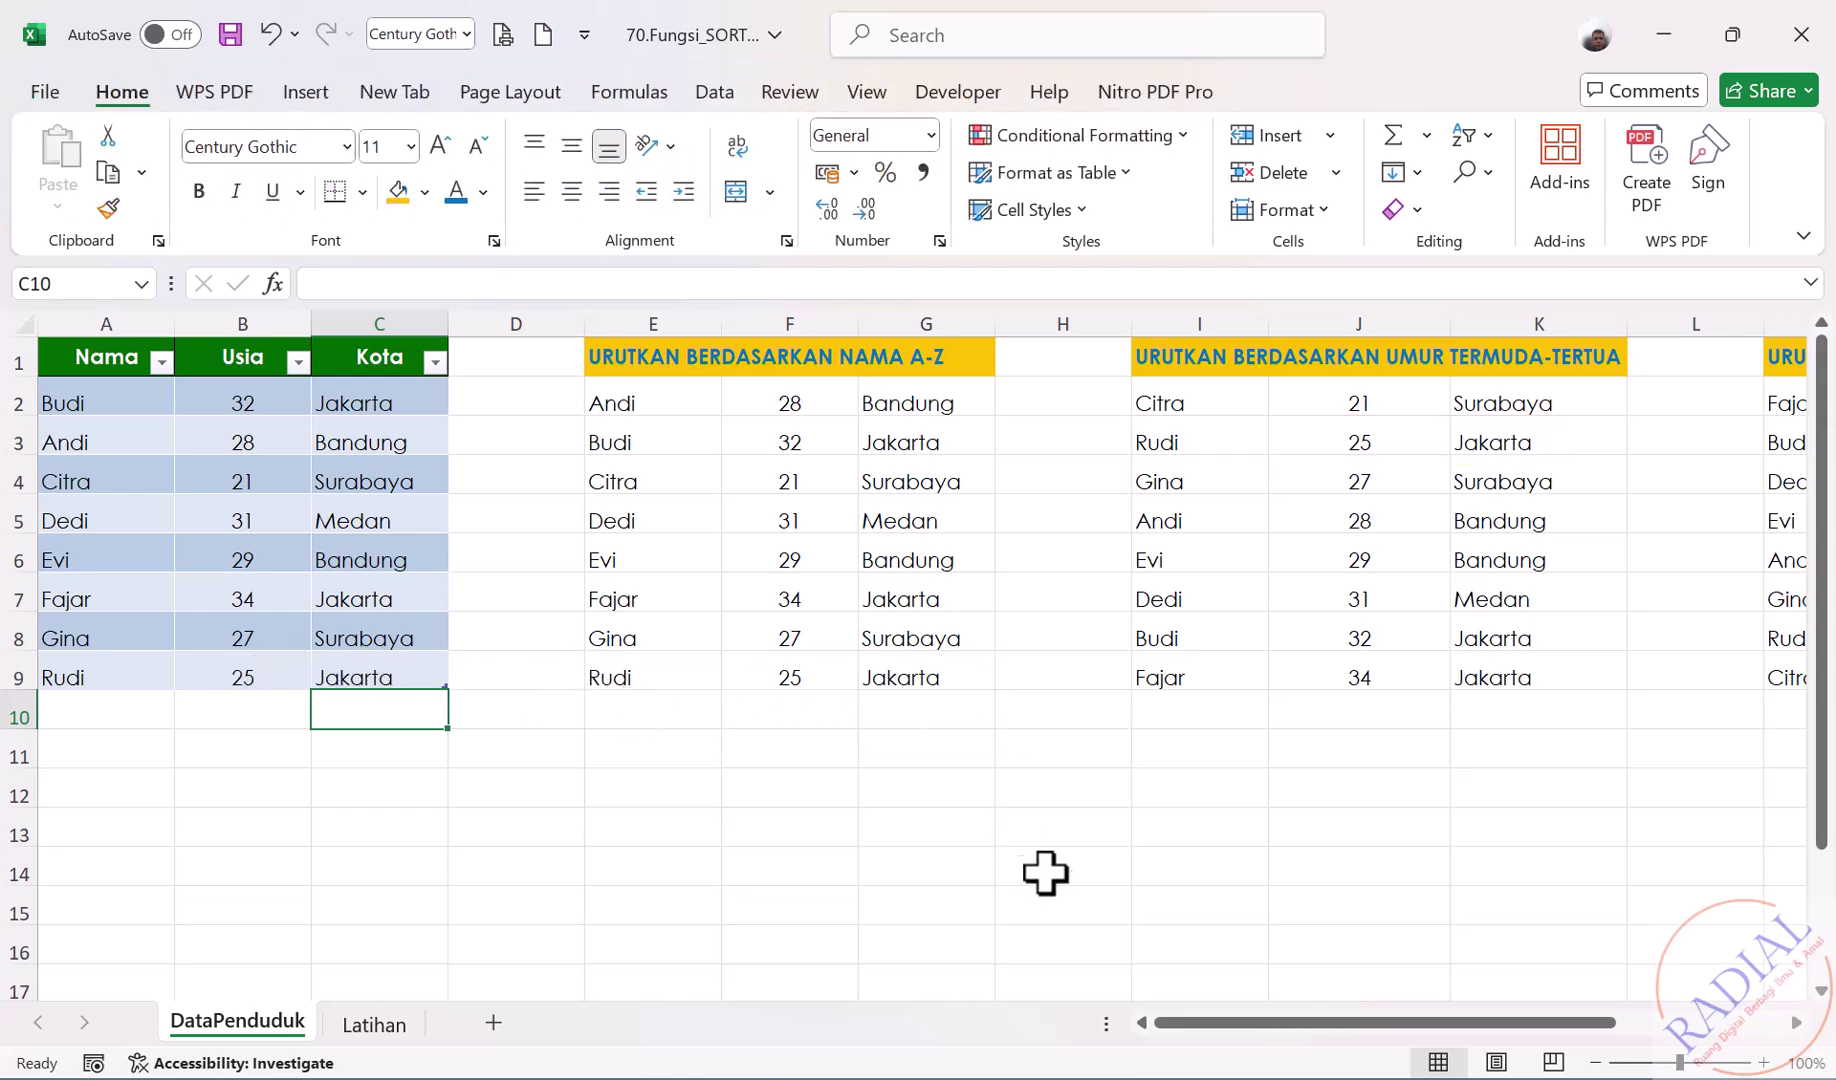
pyautogui.moveTo(1168, 1022); pyautogui.dragTo(1406, 1038)
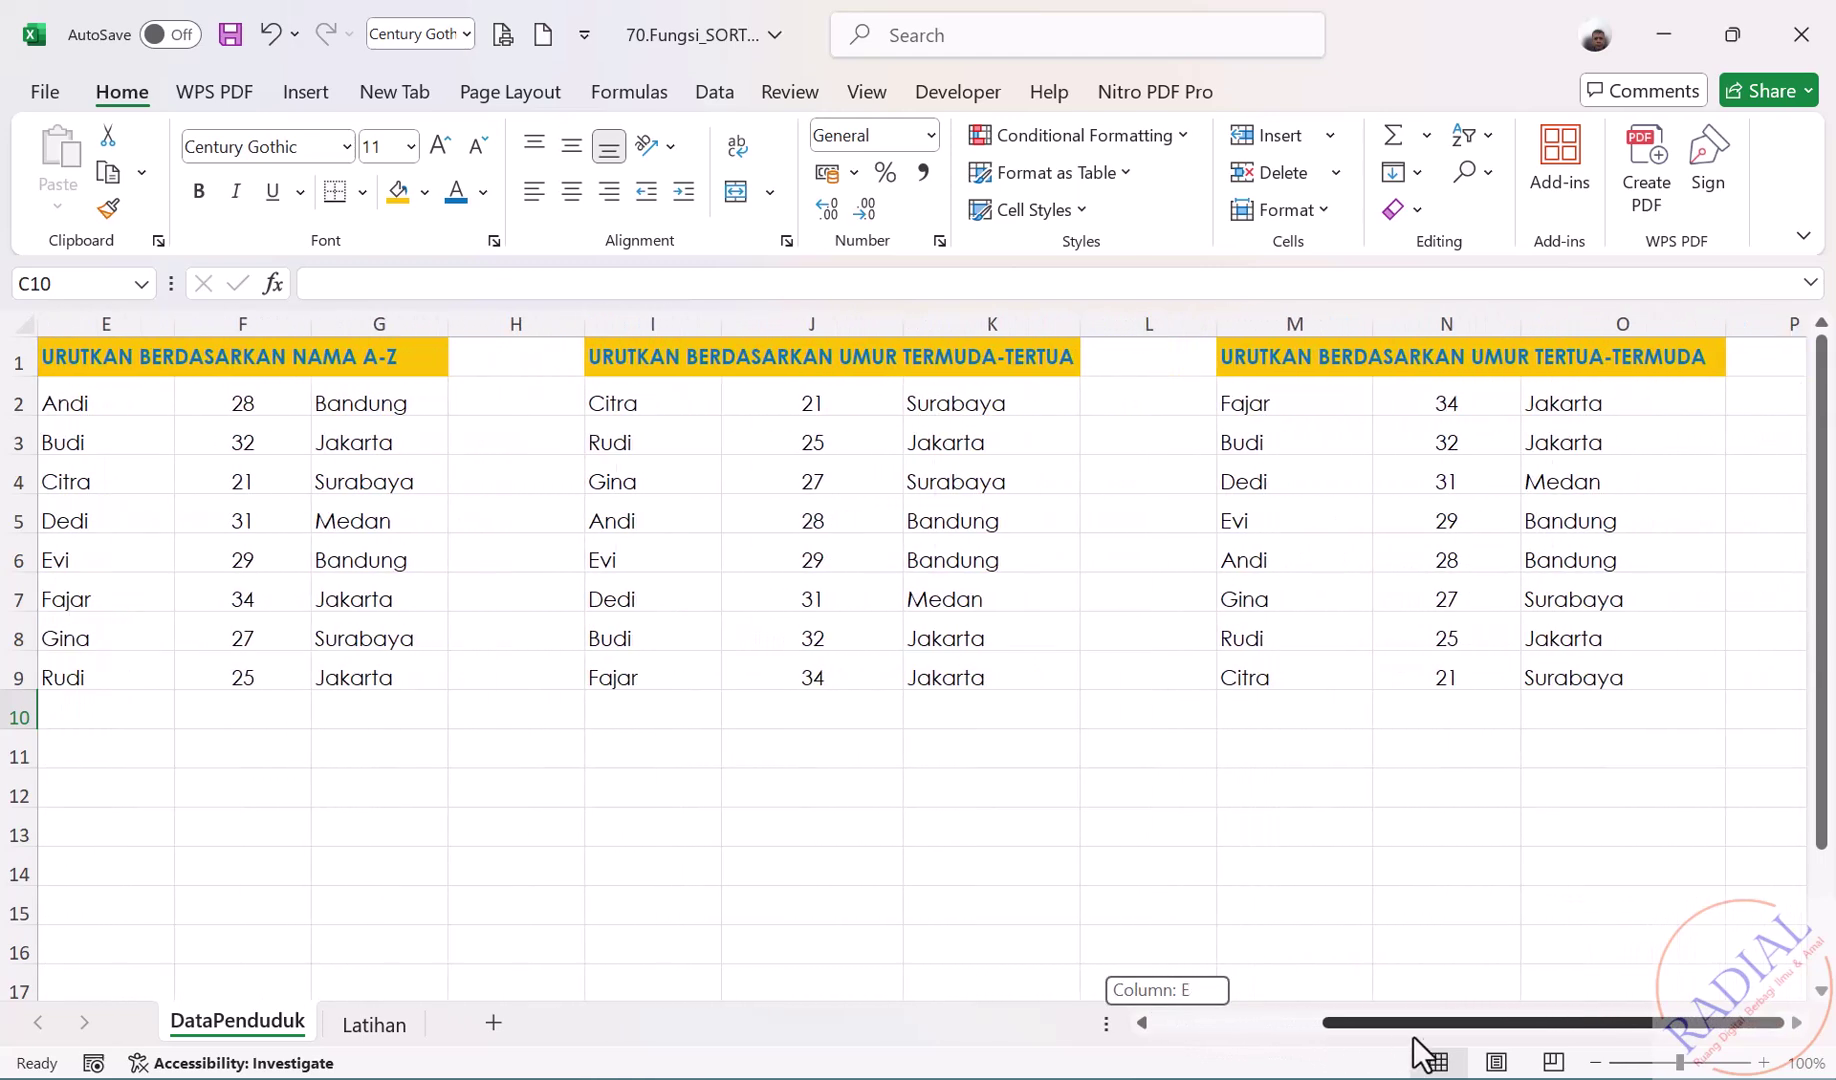